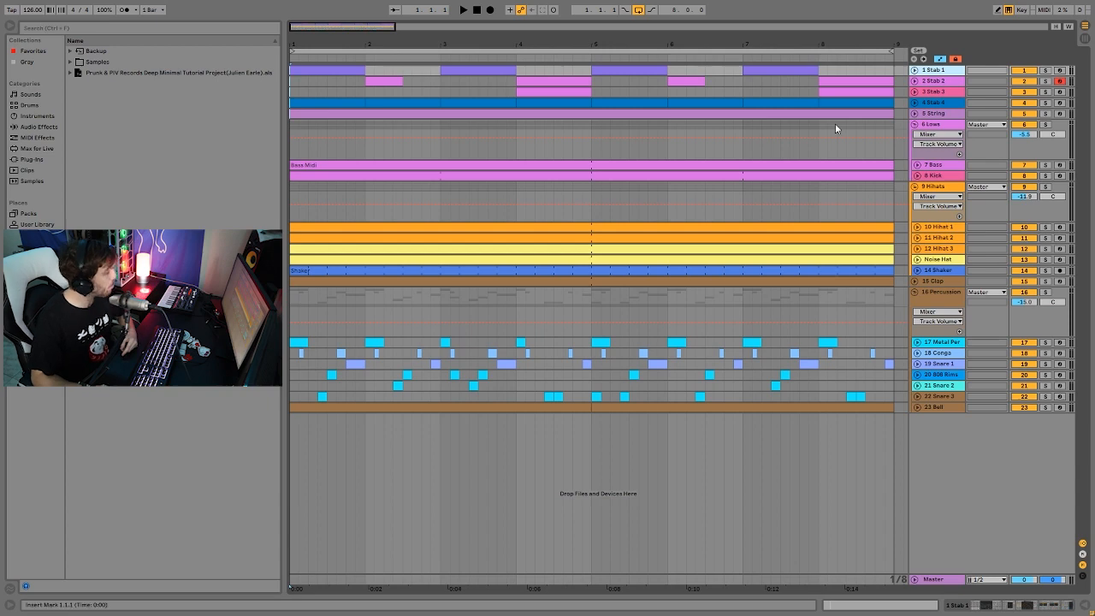
- Unfold the Stab 1 track and solo all four stab tracks, Stab 1 through Stab 4
click(914, 70)
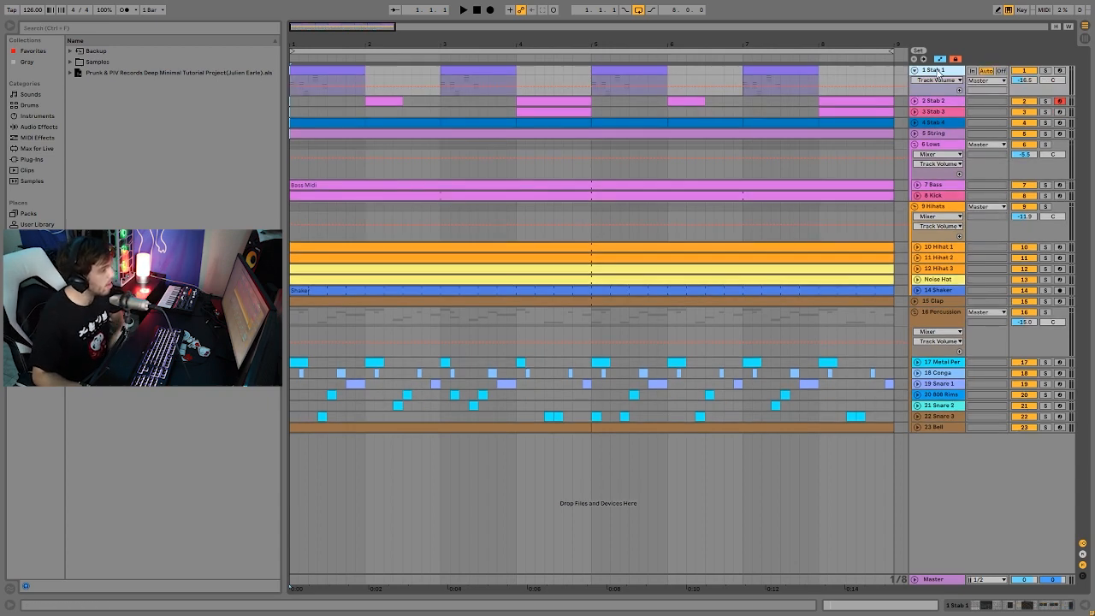
click(1046, 70)
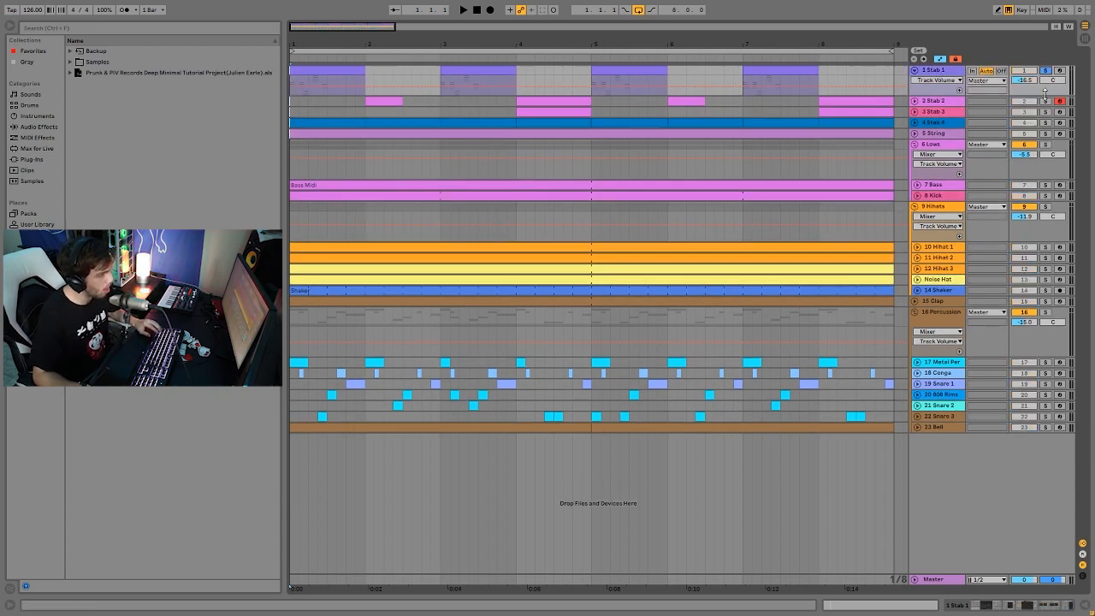
ctrl+click(1045, 101)
ctrl+click(1046, 112)
ctrl+click(1045, 123)
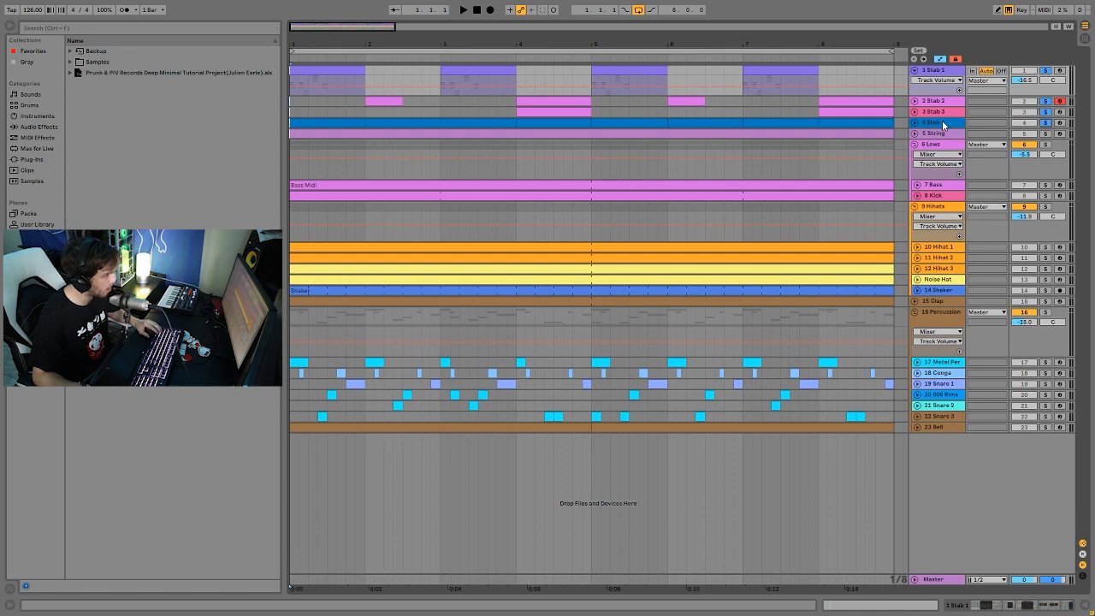
- Select the tracks from Stab 1 to Stab 4 and unfold them together in the arrangement
click(944, 123)
shift+click(926, 72)
click(913, 72)
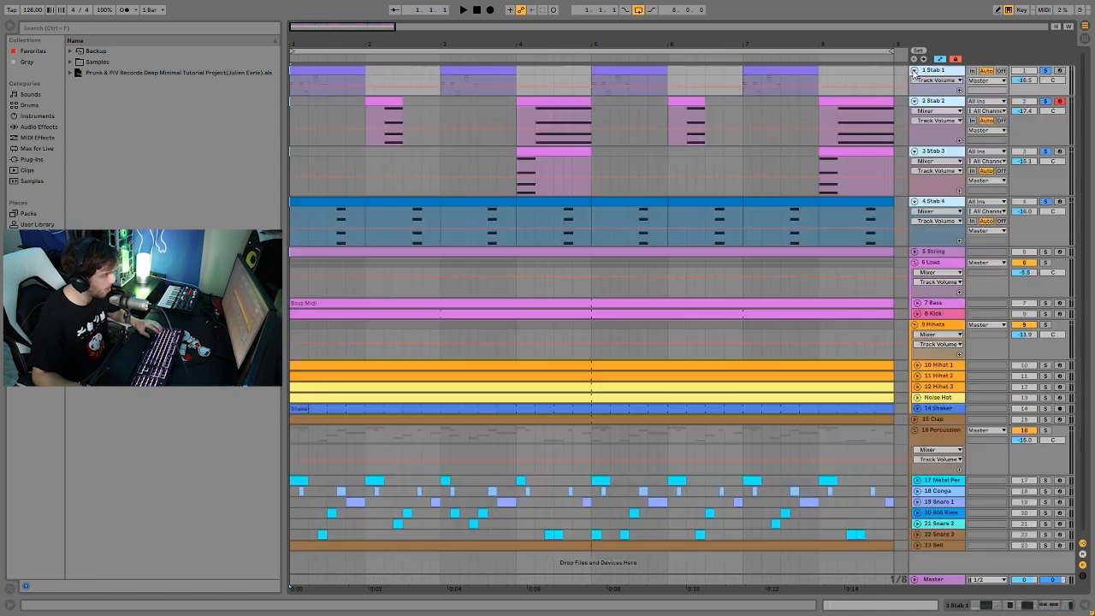
- Play back the four soloed stab tracks from the start of the loop
key(space)
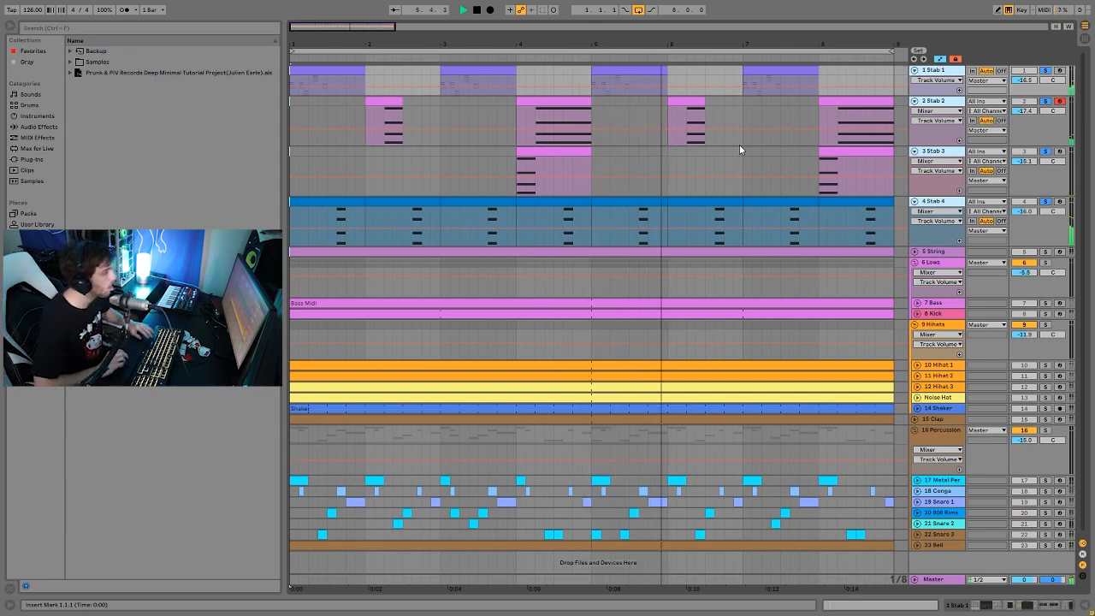
key(space)
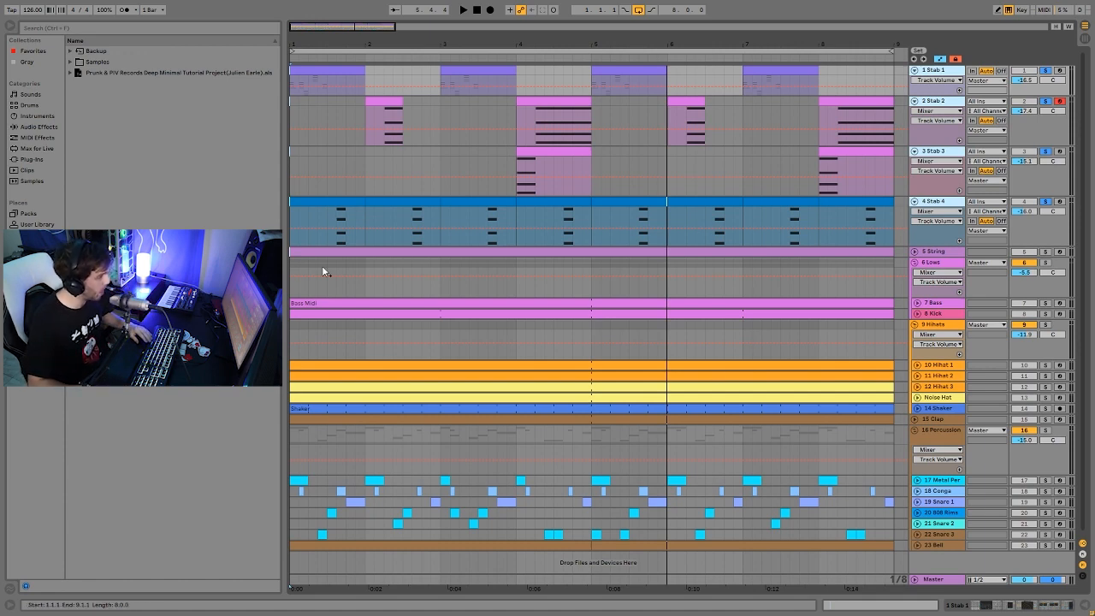
key(space)
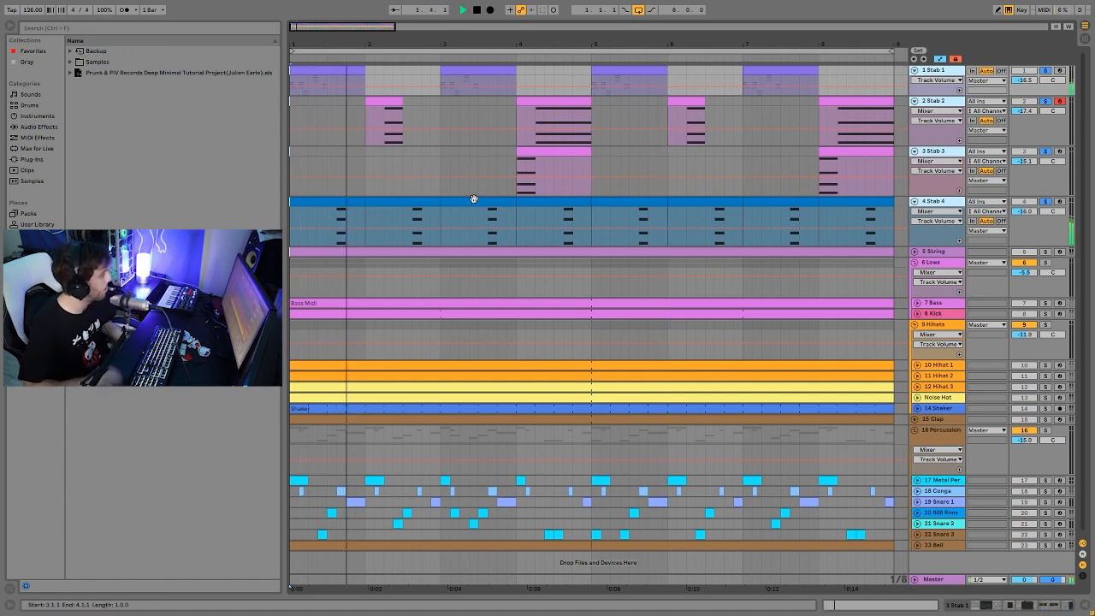
- Listen to the soloed stabs from 1.2.3 and from bar 2, and return the insert marker to the start
click(318, 97)
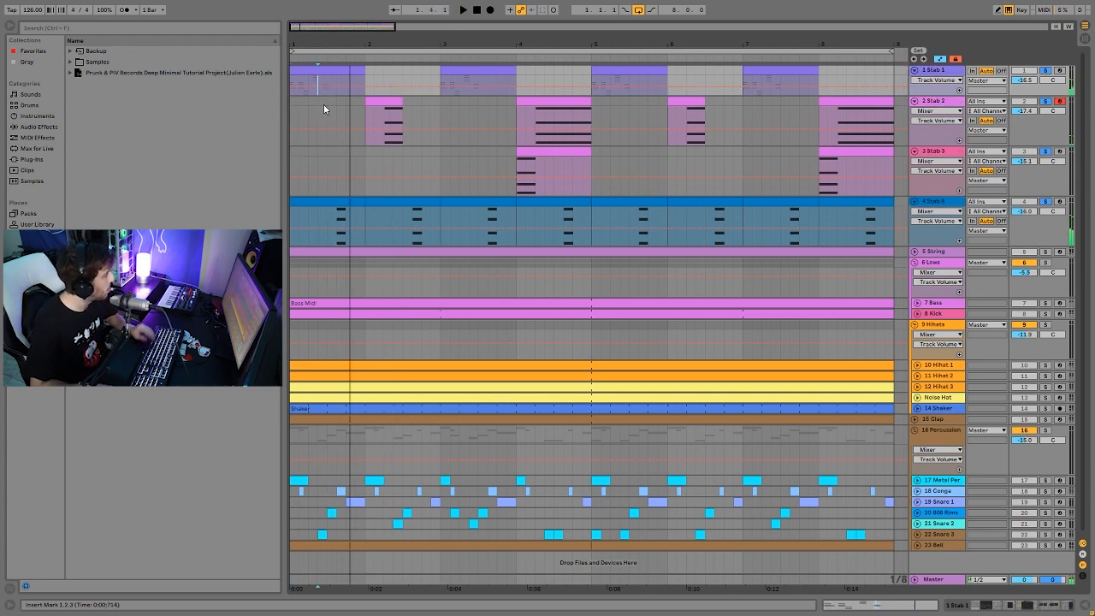
key(space)
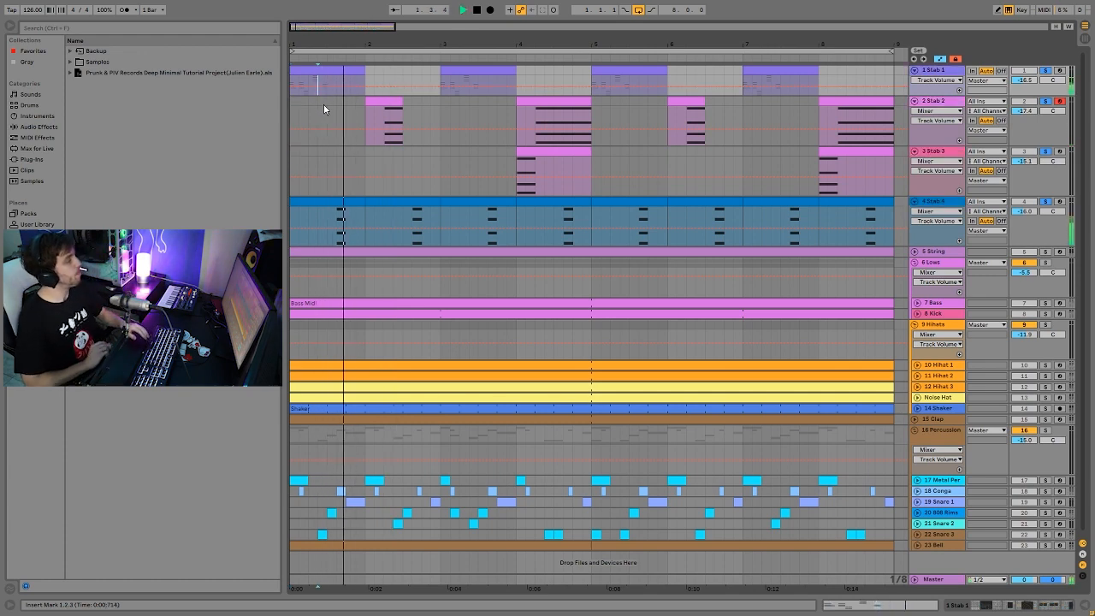
key(space)
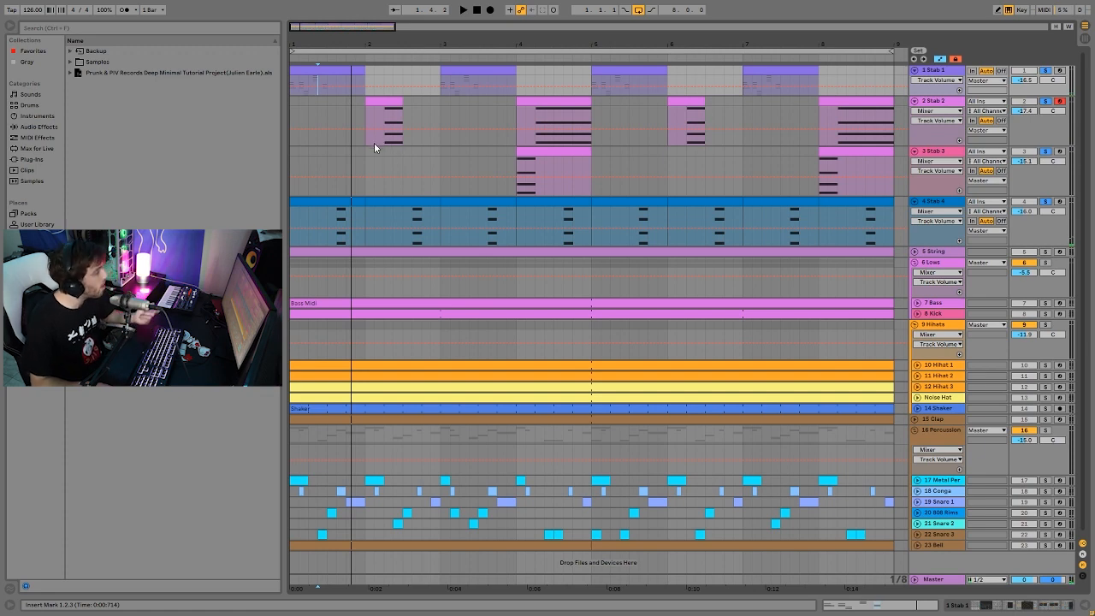
click(369, 137)
key(space)
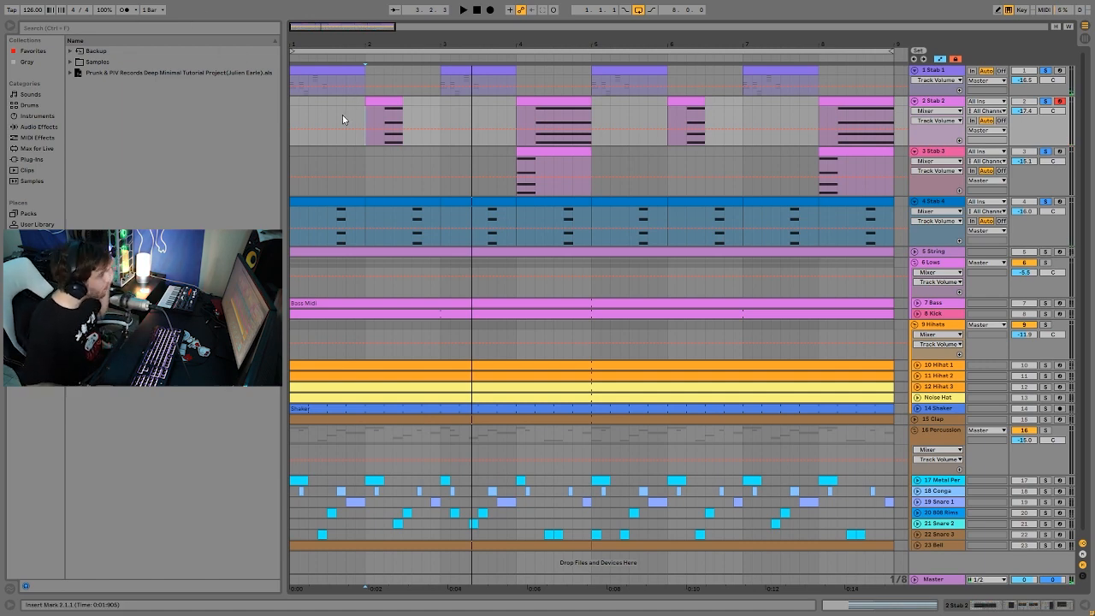
click(290, 102)
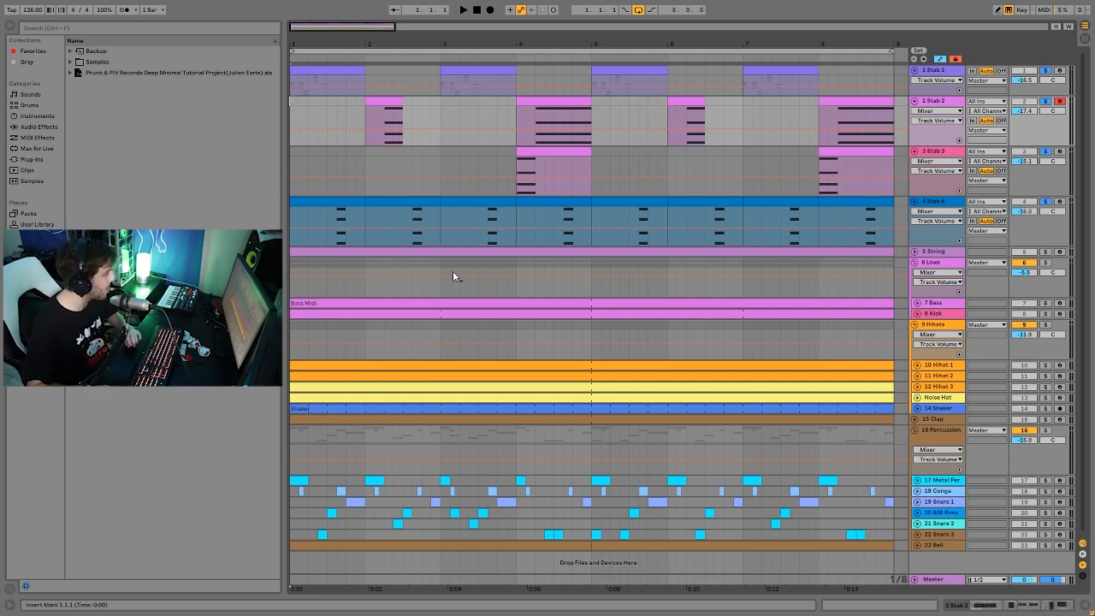
- Turn off solo on the stab tracks and deactivate Stab 1, 2 and 3, playing the mix with only Stab 4
click(1046, 202)
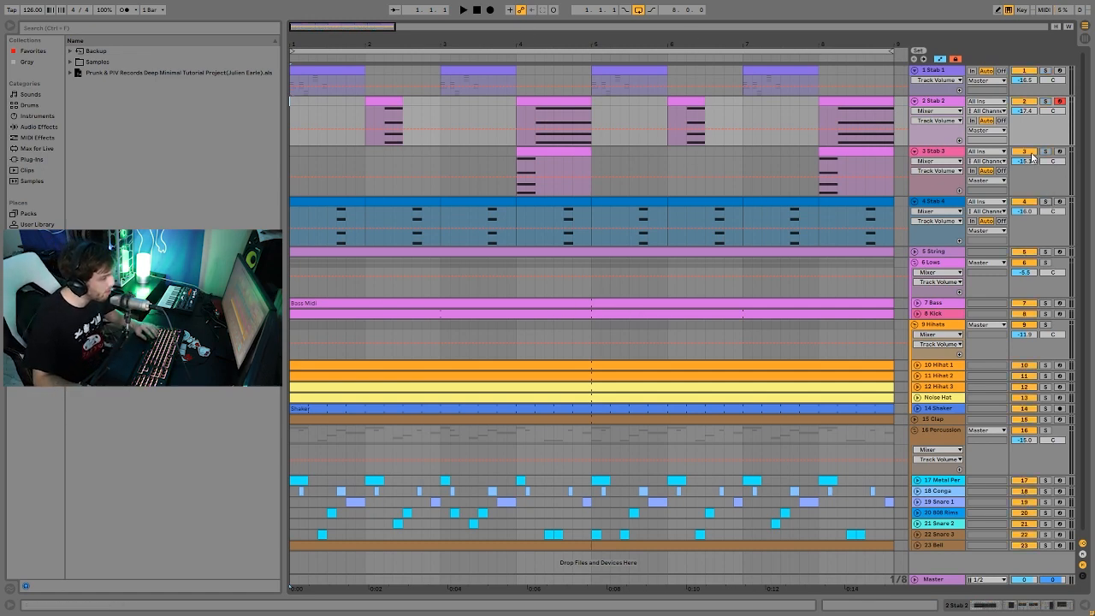
click(1024, 151)
click(1023, 102)
click(1022, 71)
key(space)
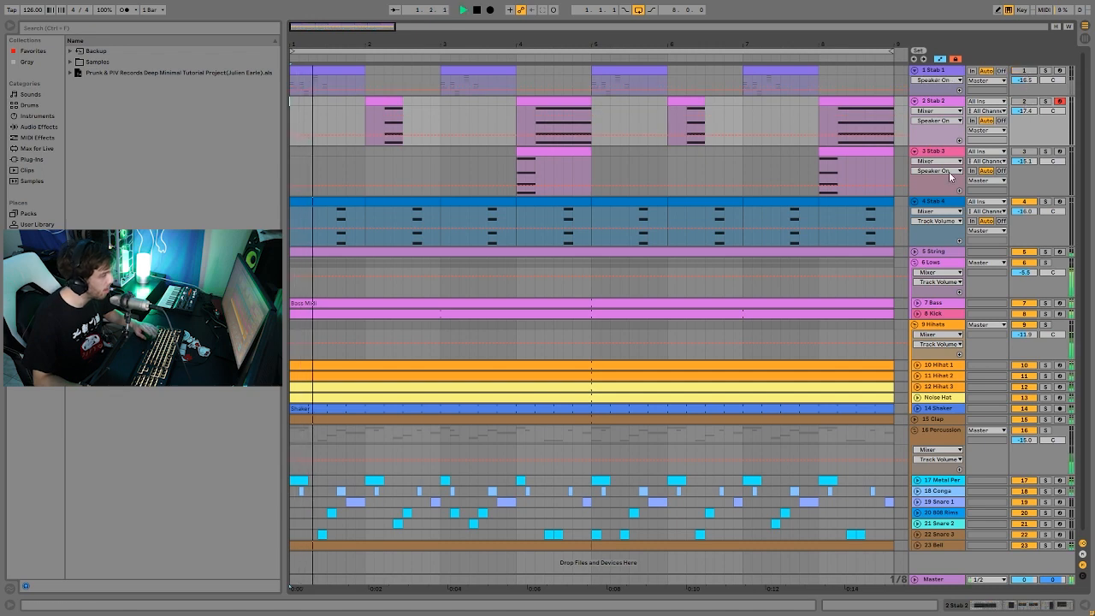
click(944, 204)
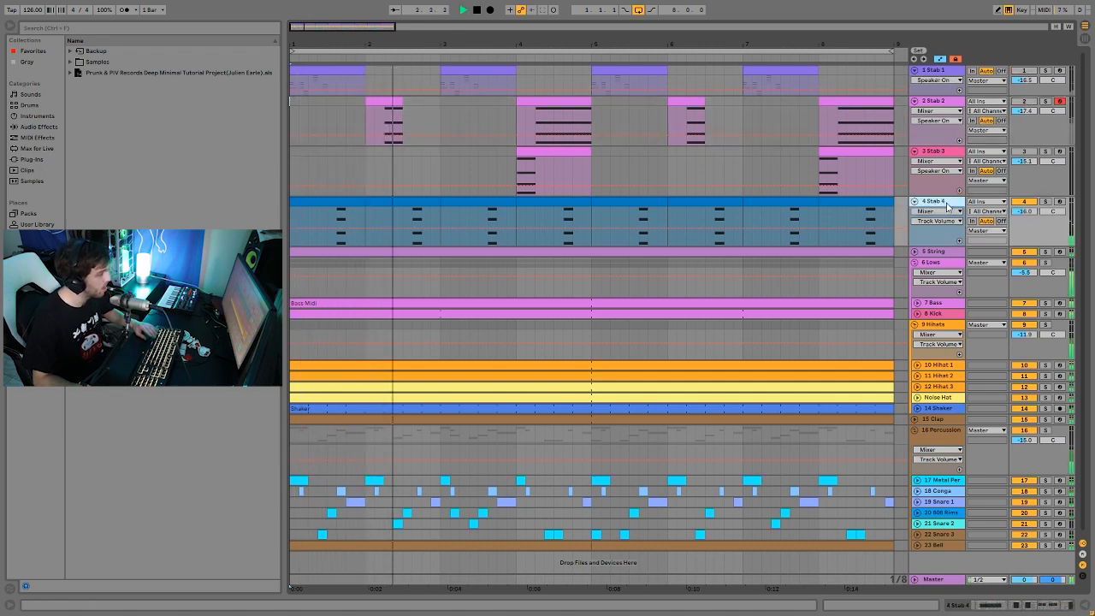
- Reactivate Stab 1, 2 and 3 and play the full mix from the start
click(1026, 152)
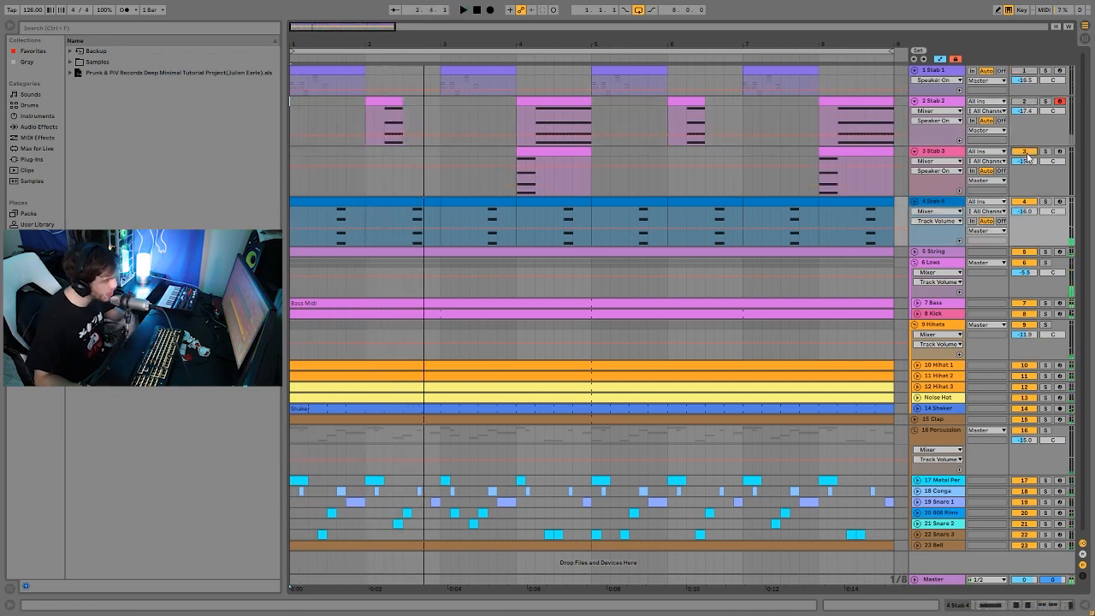
click(1025, 102)
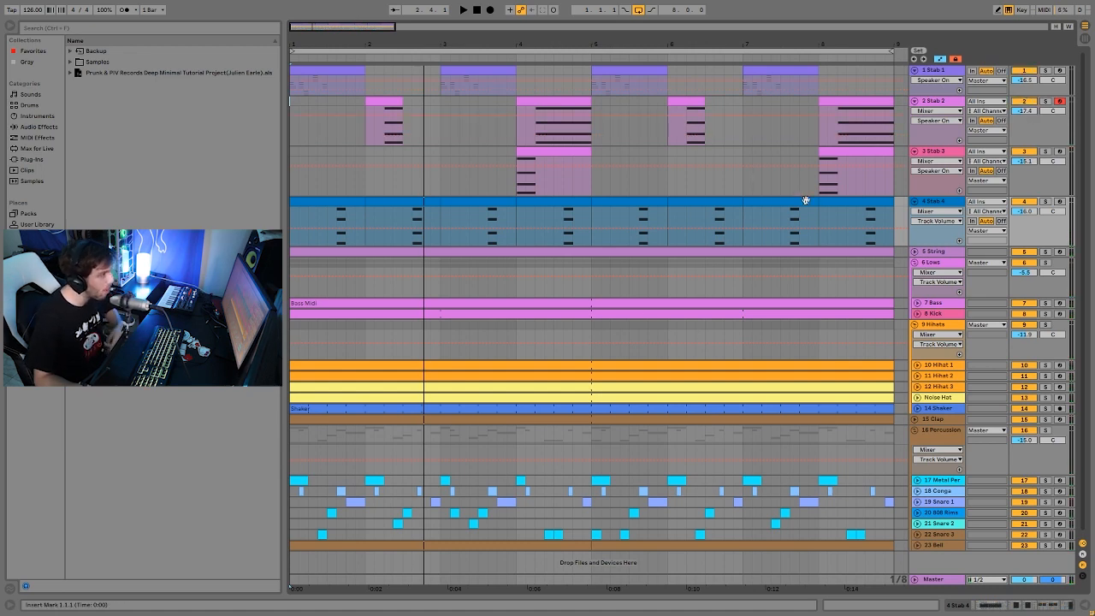
key(space)
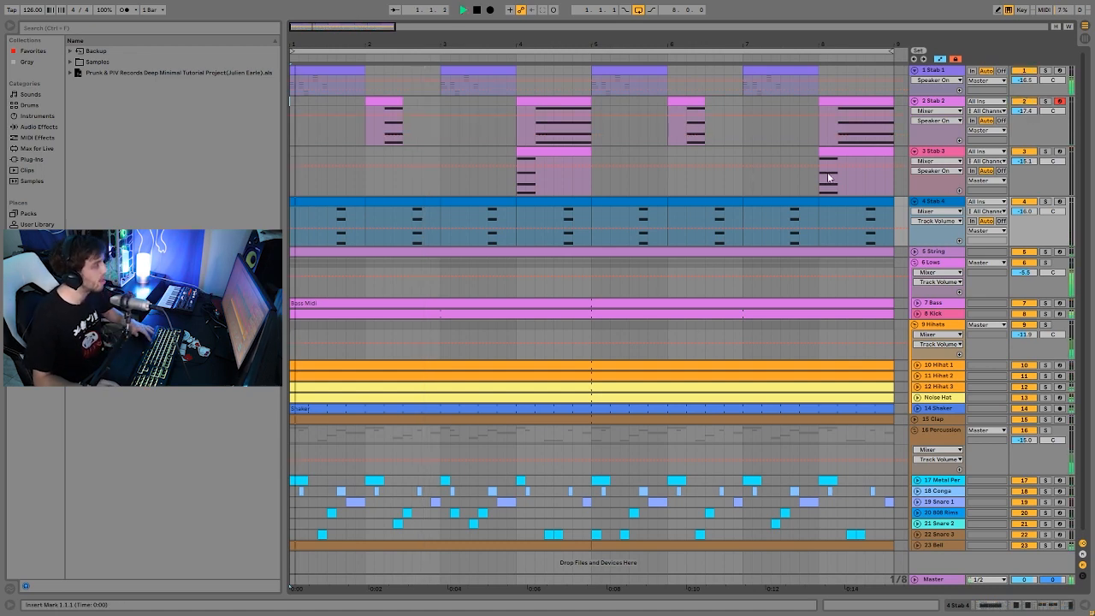
- Fold the Stab 4, Stab 3 and Stab 2 tracks and solo Stab 1
click(915, 202)
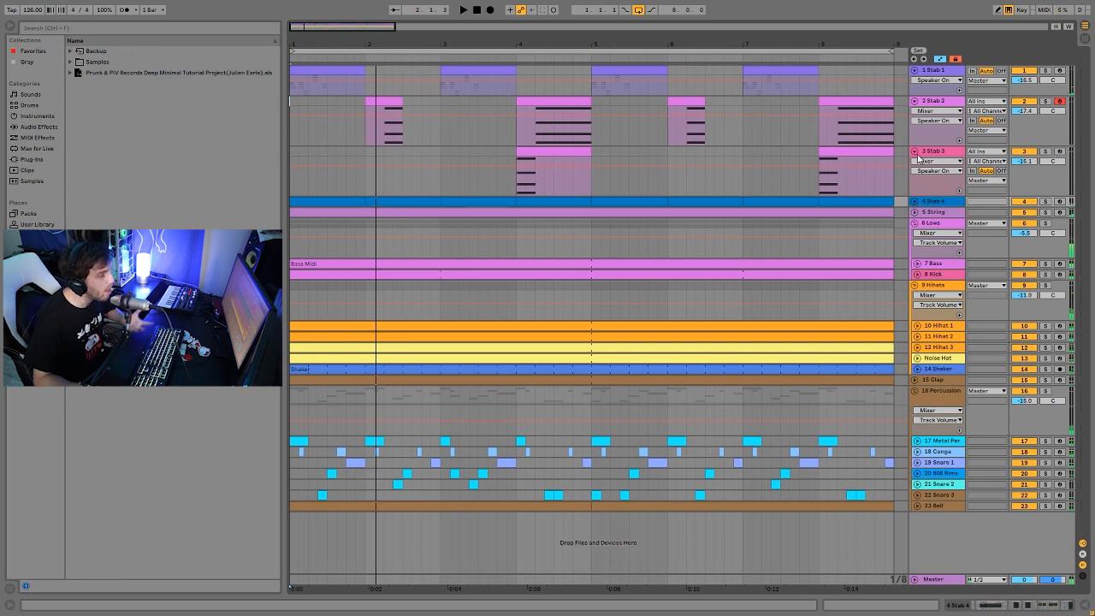
click(914, 152)
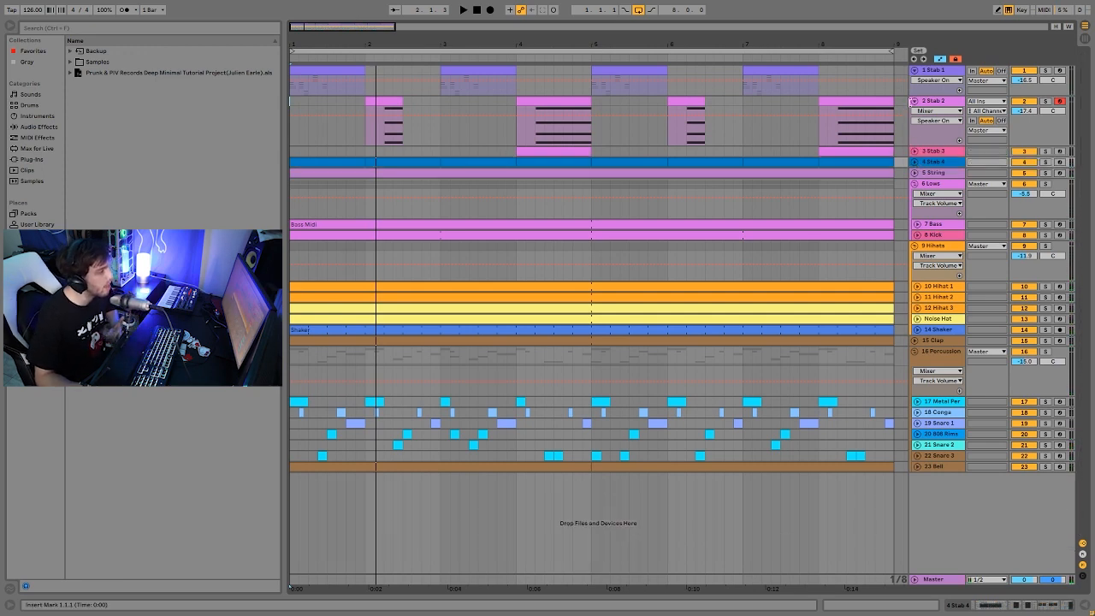
click(914, 101)
click(936, 72)
click(1045, 71)
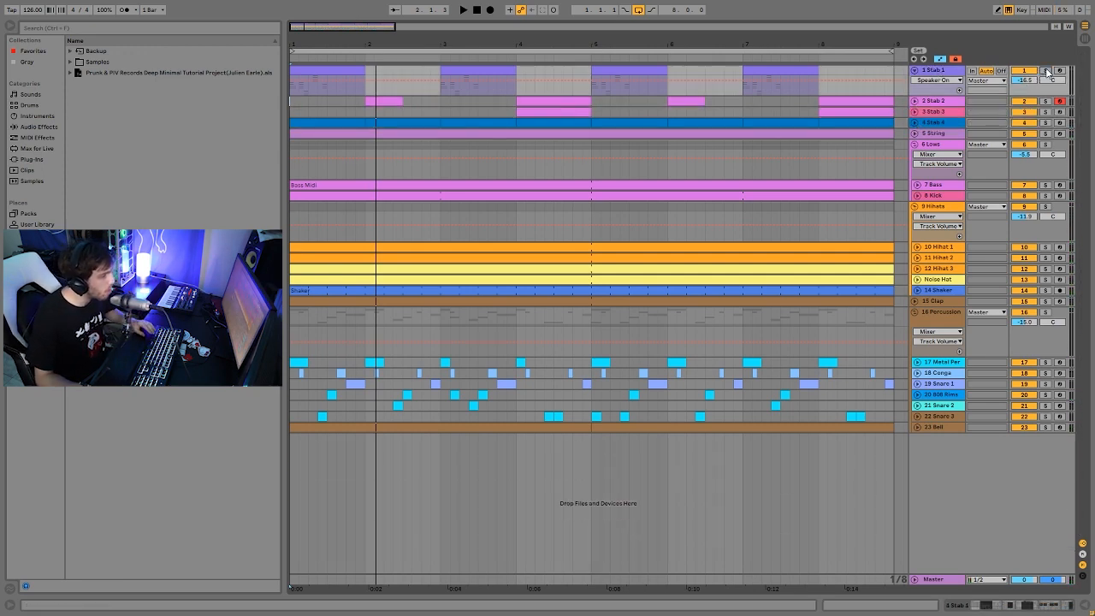
- Open the first Stab 1 MIDI clip and examine its chords by selecting their notes group by group
double_click(331, 69)
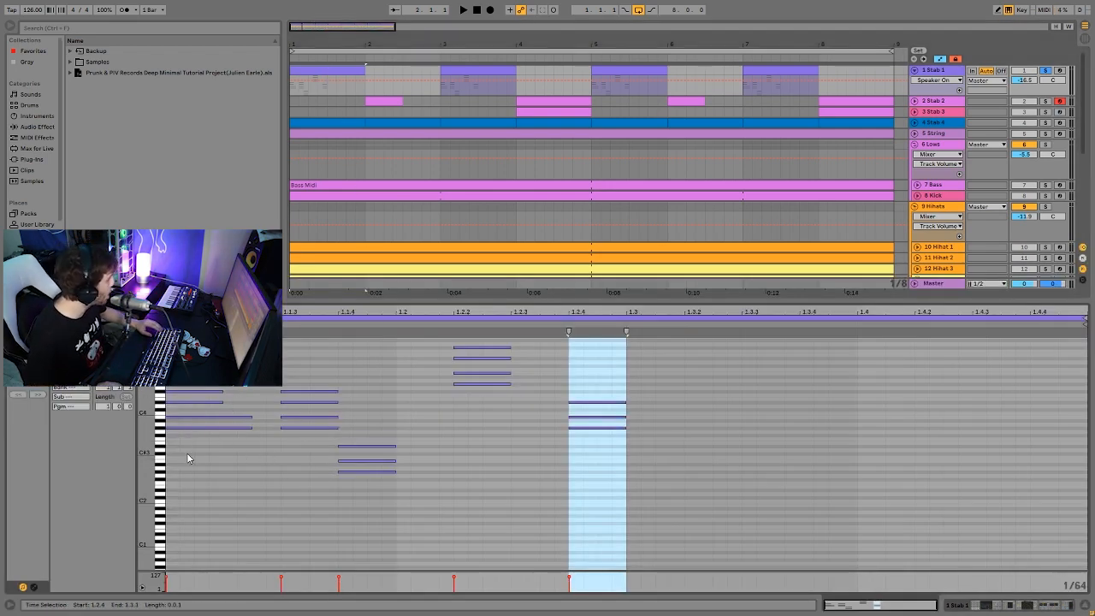
drag(187, 453, 350, 518)
drag(455, 428, 582, 290)
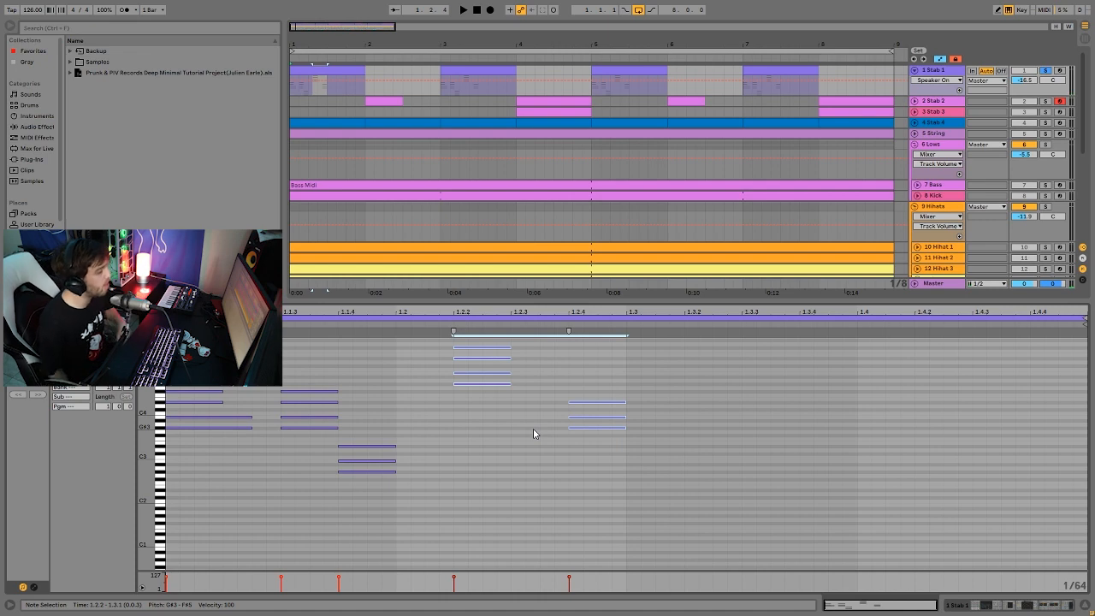
drag(390, 413, 373, 508)
drag(575, 518, 618, 354)
click(318, 393)
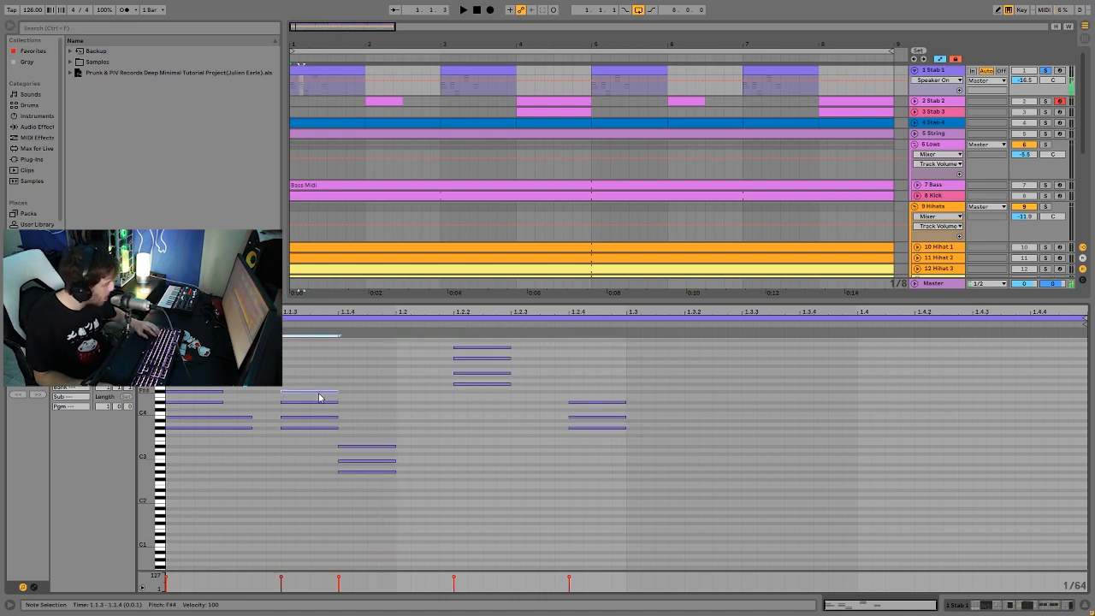
drag(369, 422, 373, 523)
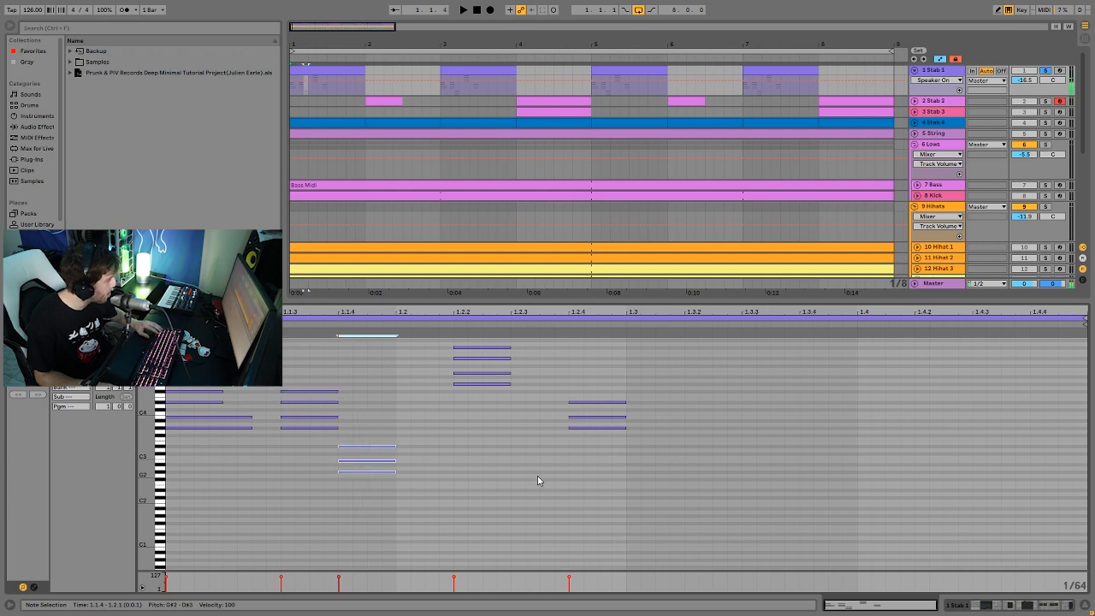
drag(537, 475, 597, 356)
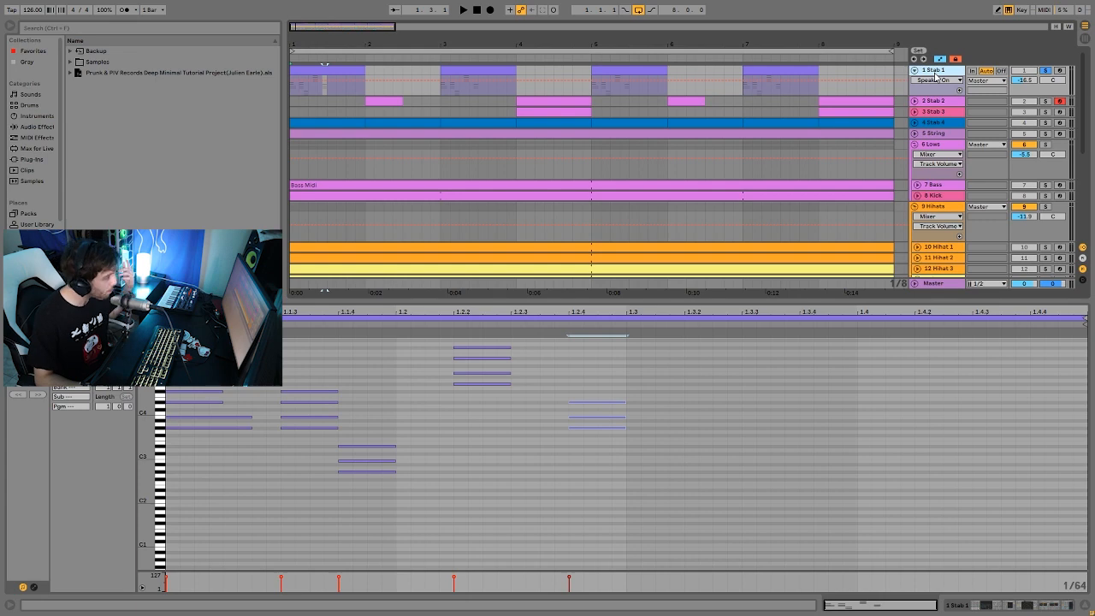
- Show Stab 1's device chain and examine the settings of Operator's oscillators A and B
click(935, 72)
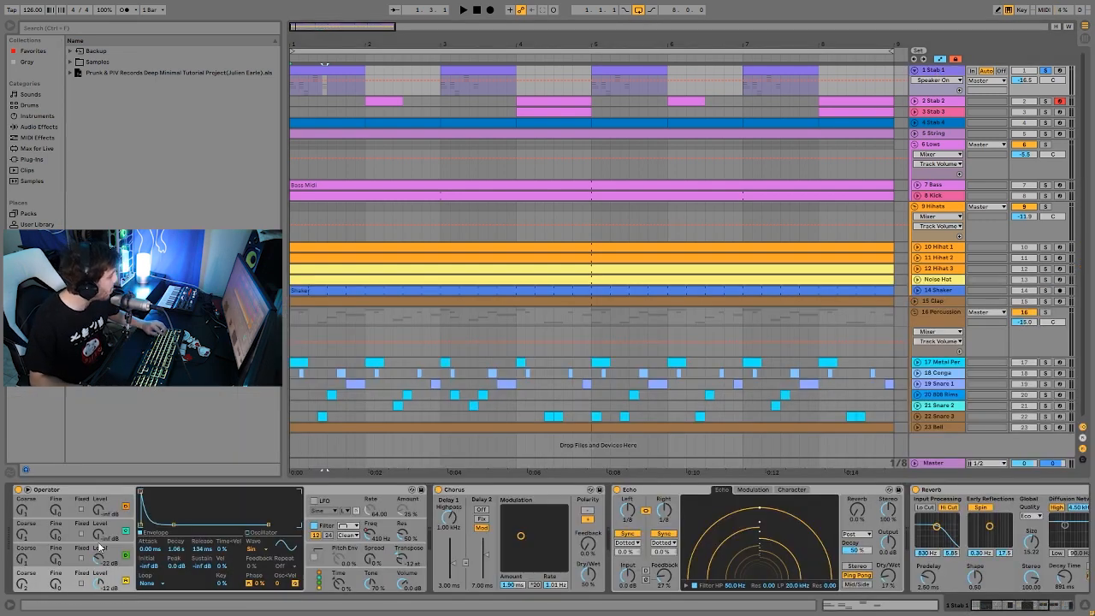
click(118, 574)
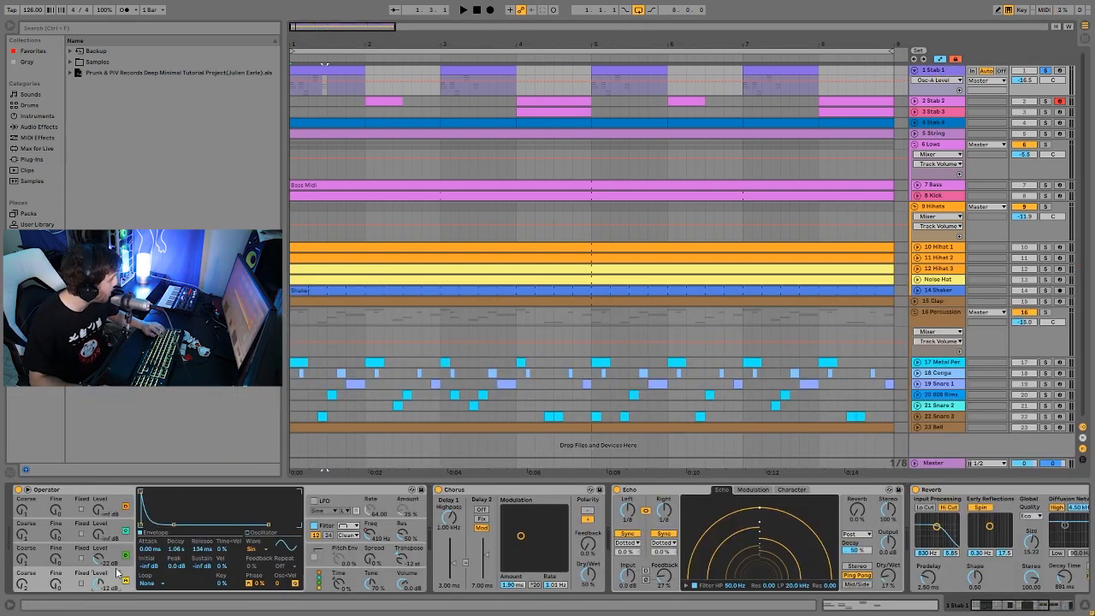
click(113, 550)
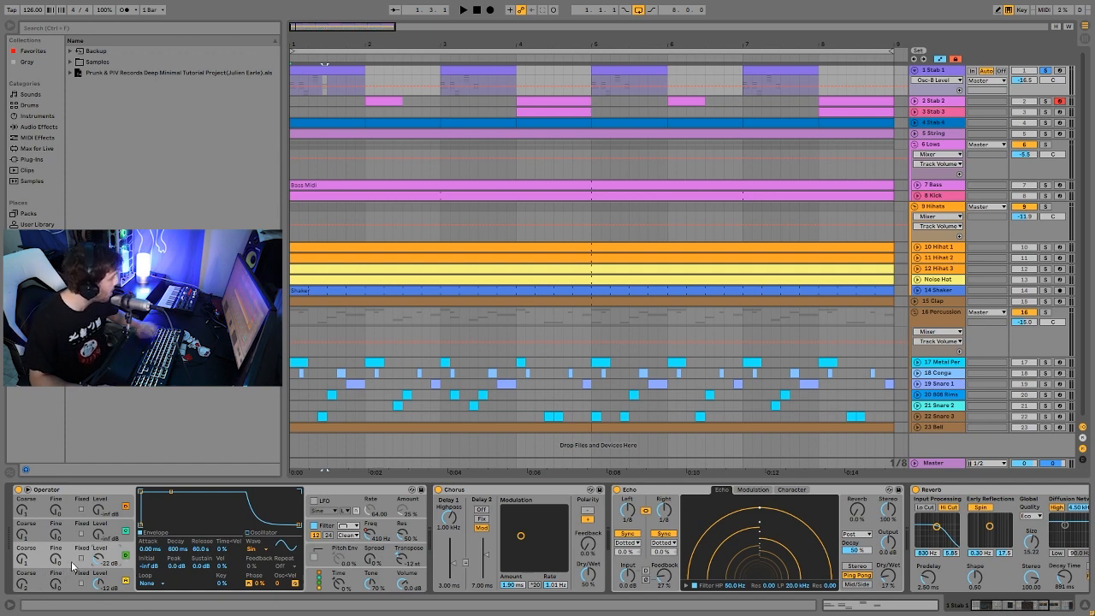
click(114, 580)
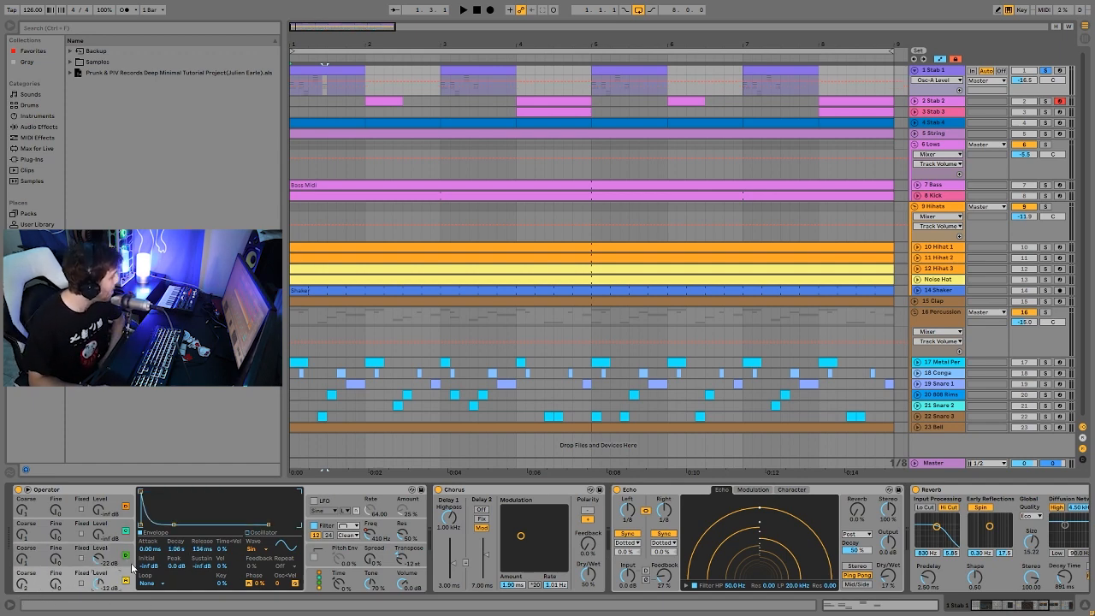
- Display Operator's filter envelope and Stab 1's filter frequency automation, and play its clips at bars 1, 3 and 5
click(327, 527)
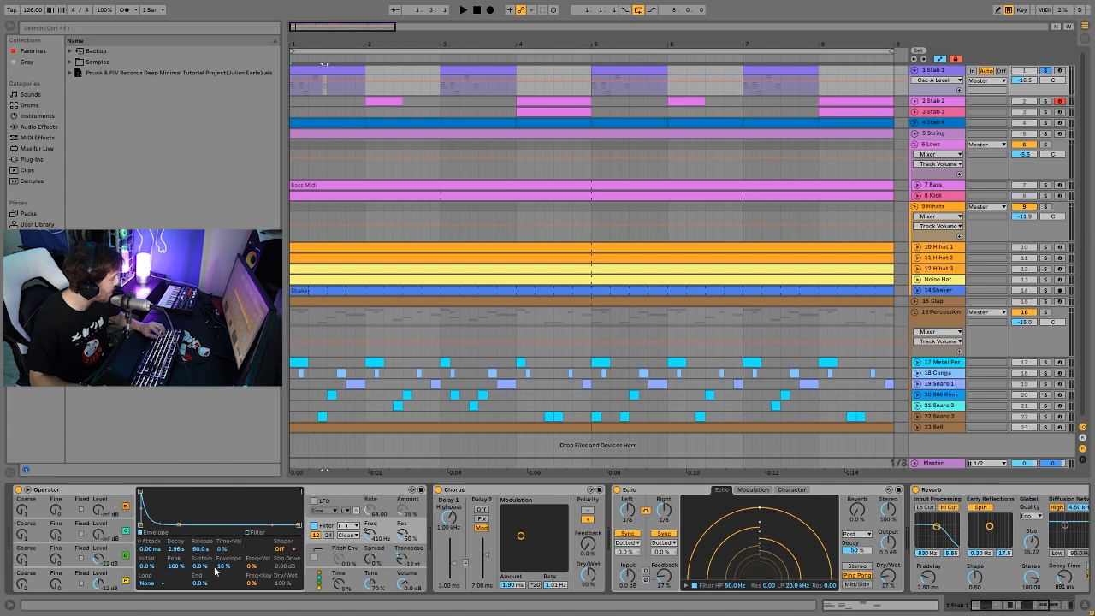
click(366, 531)
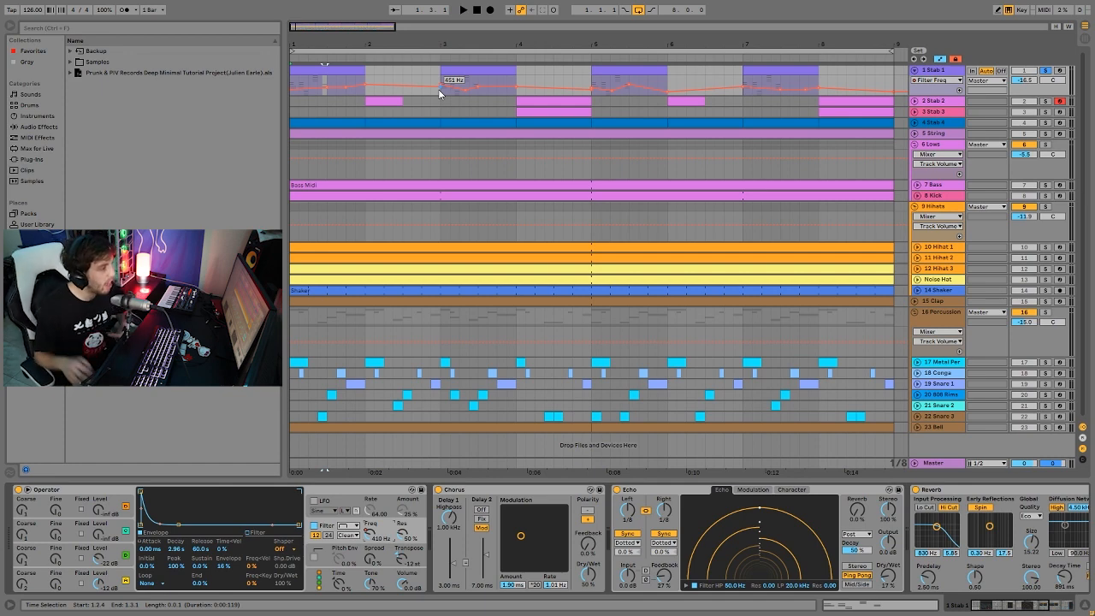
click(307, 68)
key(space)
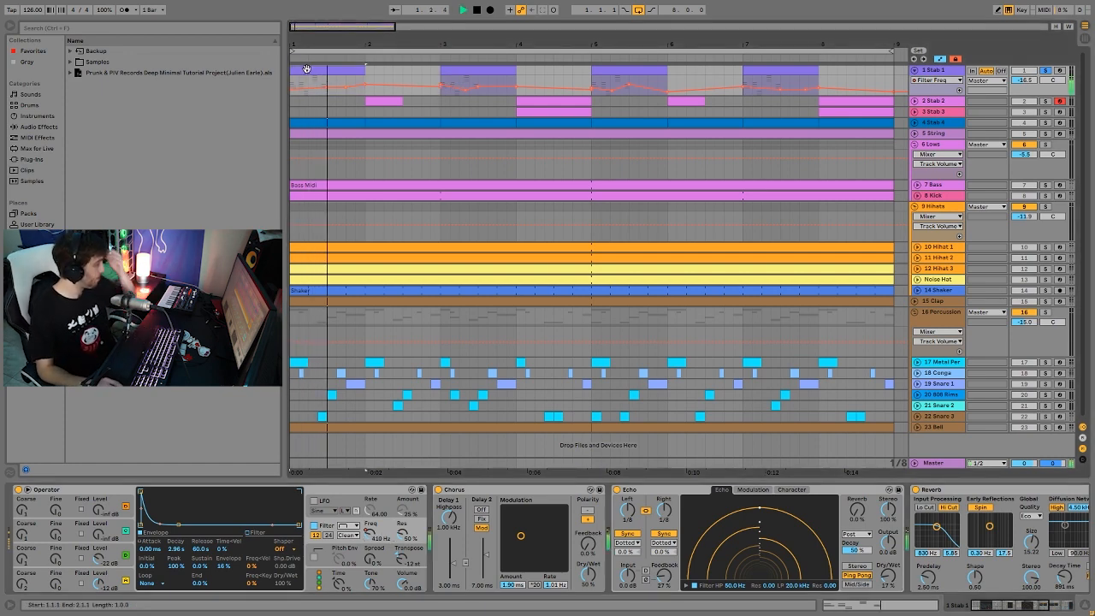
click(451, 68)
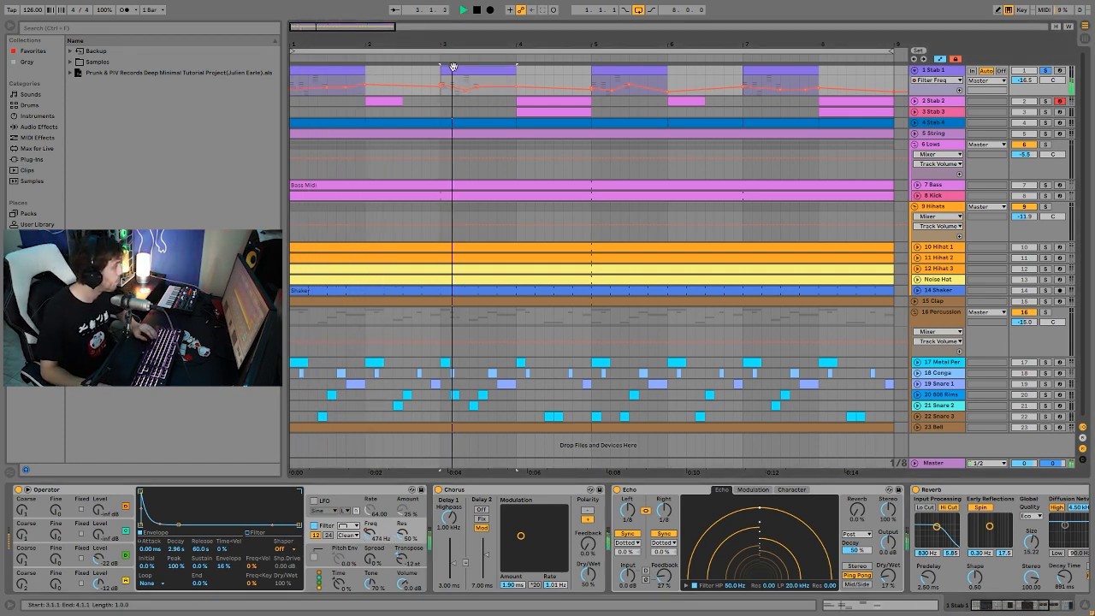
click(603, 70)
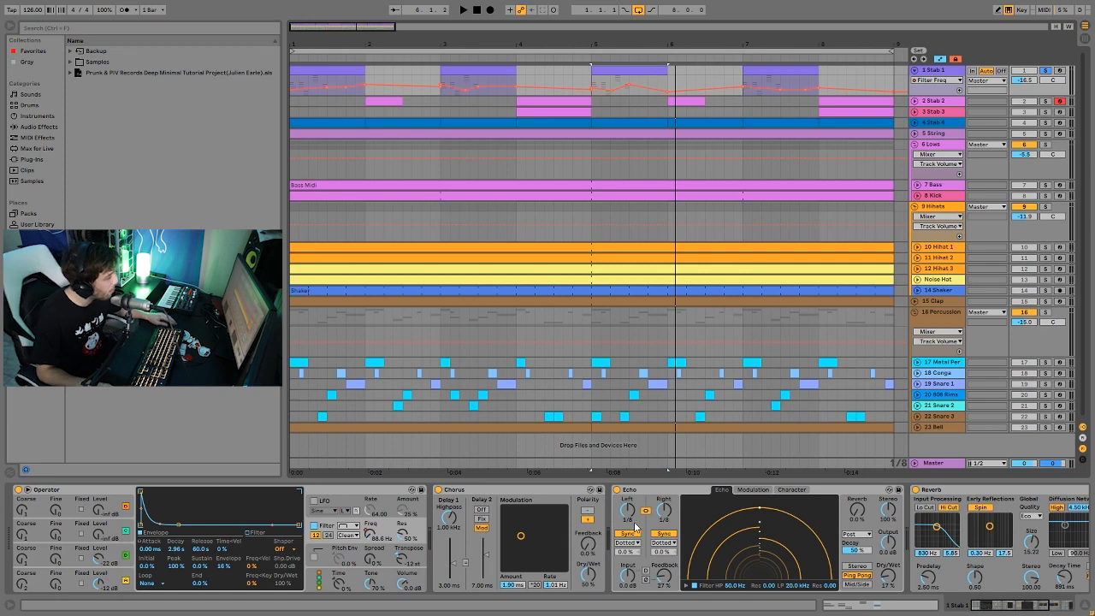
- Examine Stab 1's effects from Chorus through Echo and Reverb to Drum Buss while playing its clip at bar 5
scroll(642, 527, right, 3)
scroll(643, 526, right, 6)
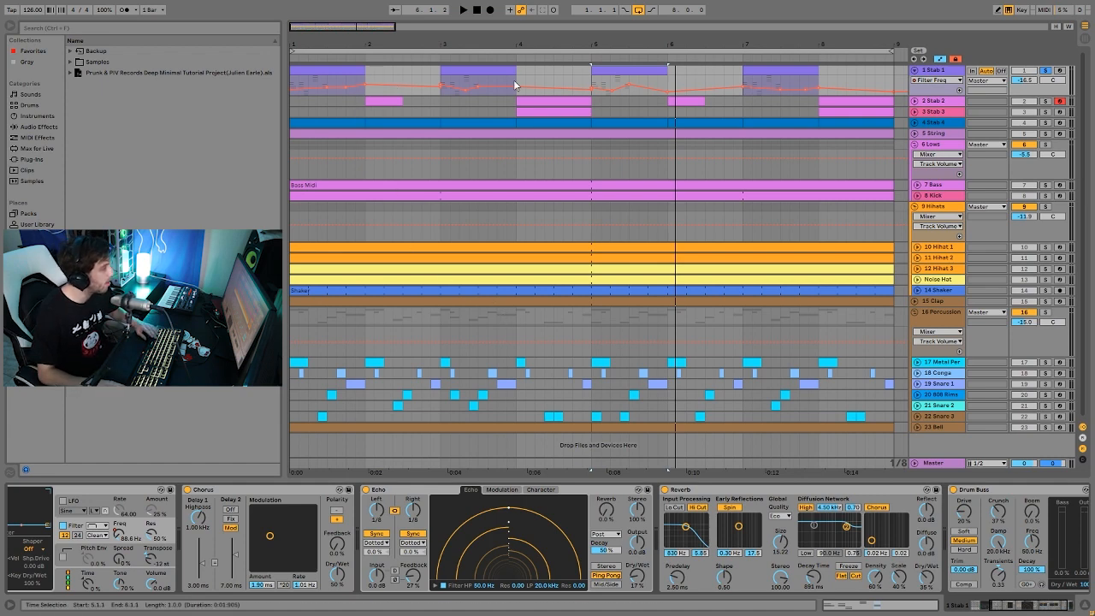
key(space)
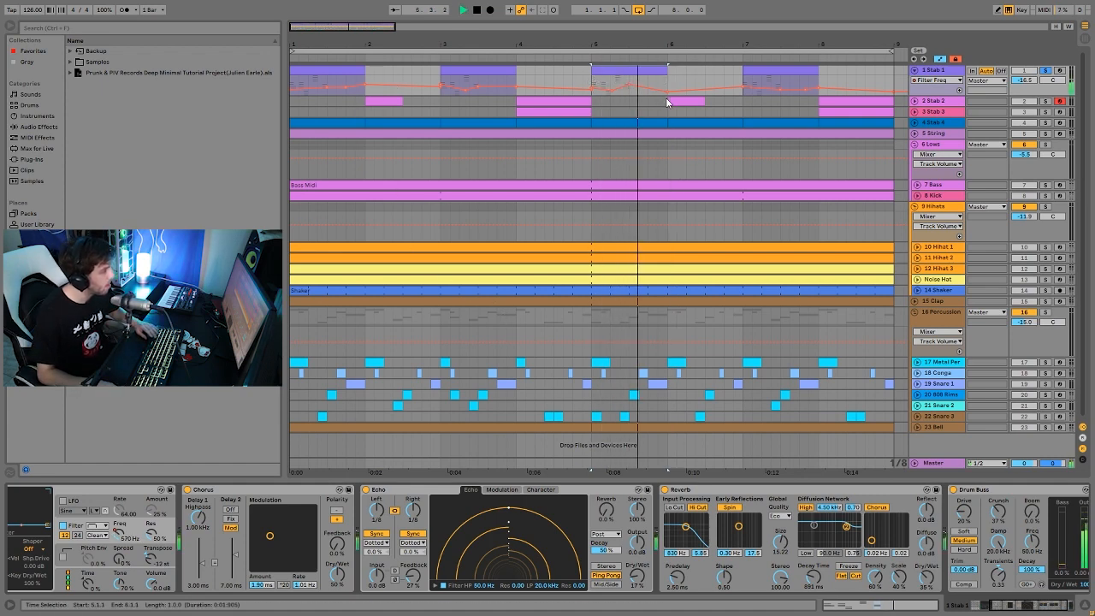
key(space)
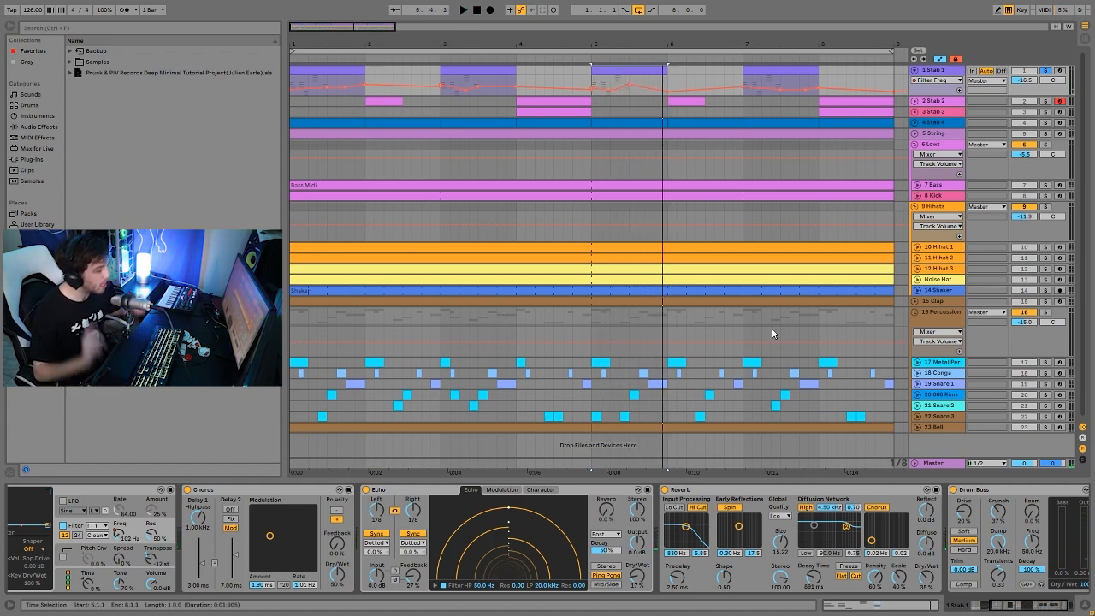
key(space)
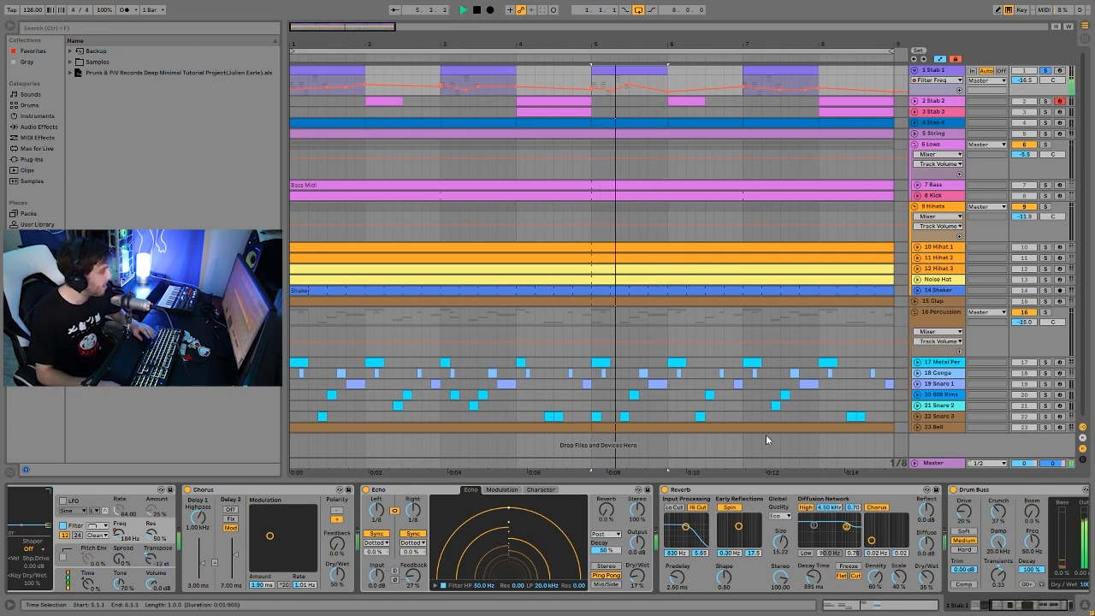
scroll(772, 552, right, 3)
key(space)
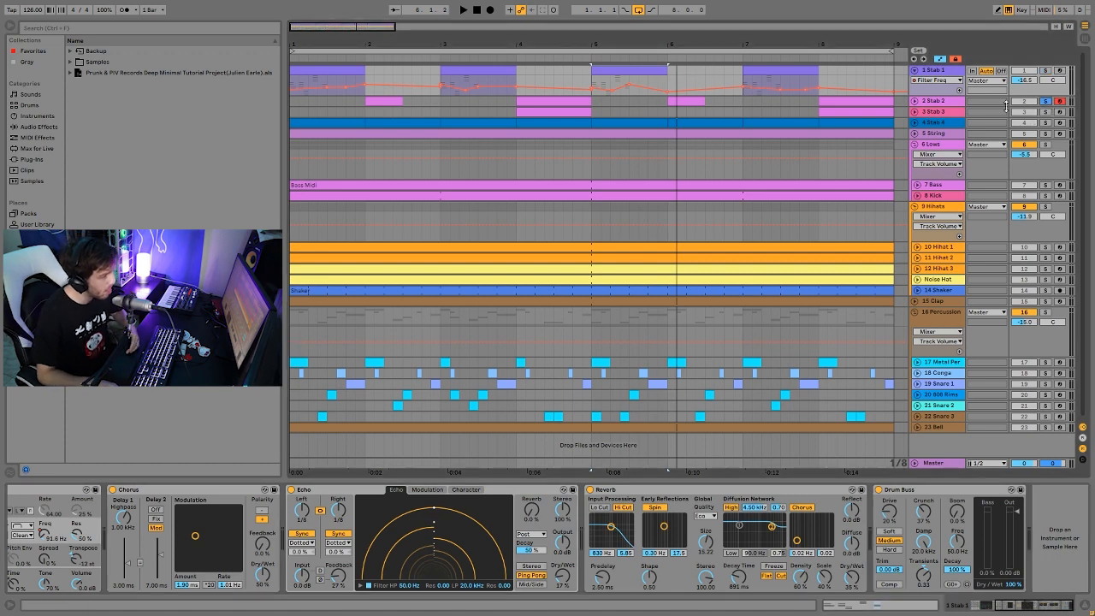
- Unfold the Stab 2 track, show its device chain and play its clip at bar 4
click(914, 101)
click(940, 103)
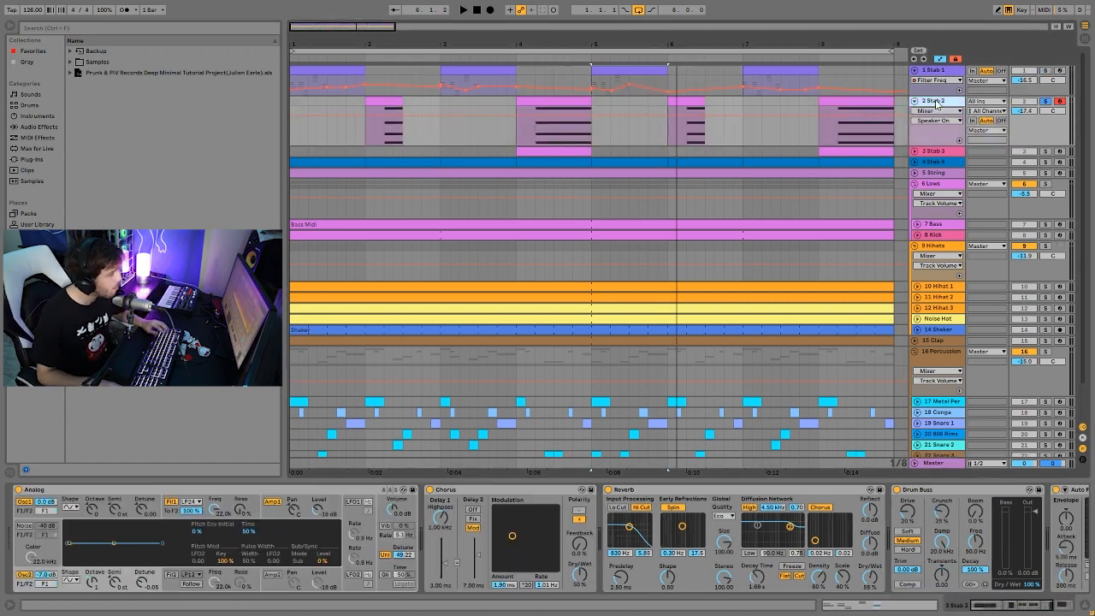
scroll(577, 91, down, 1)
click(577, 91)
key(space)
scroll(655, 191, up, 1)
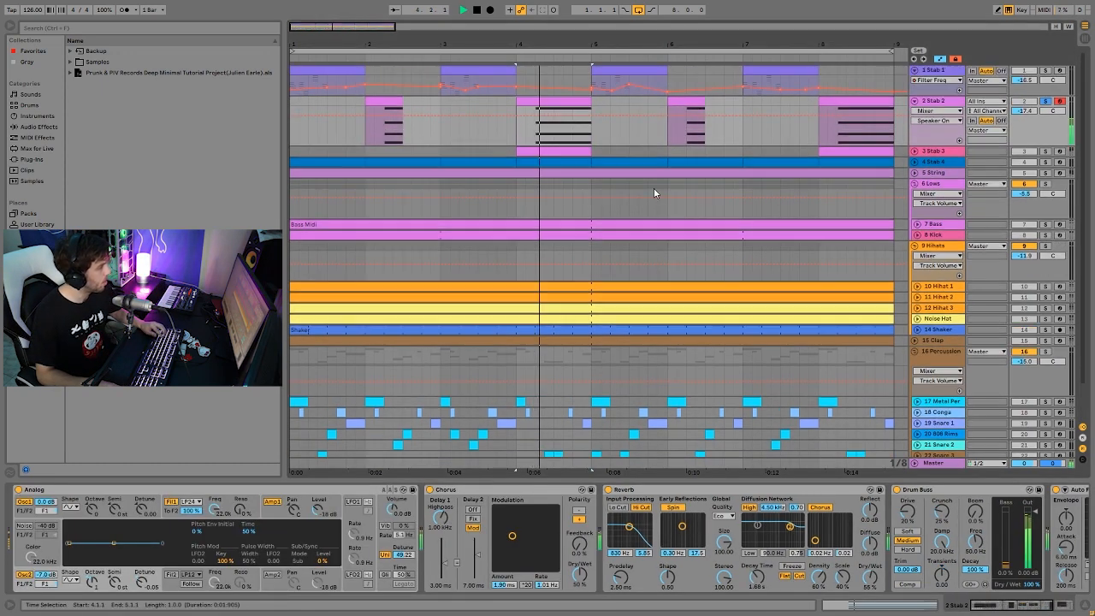
key(space)
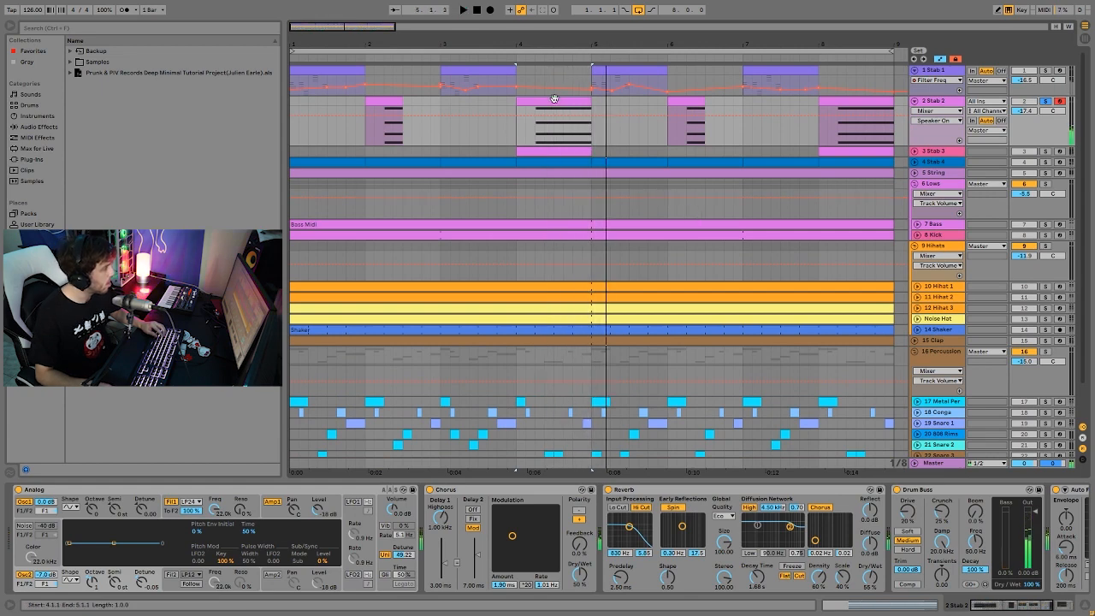
- Open the Stab 2 clip at bar 4 and examine its chord by selecting the notes
double_click(554, 101)
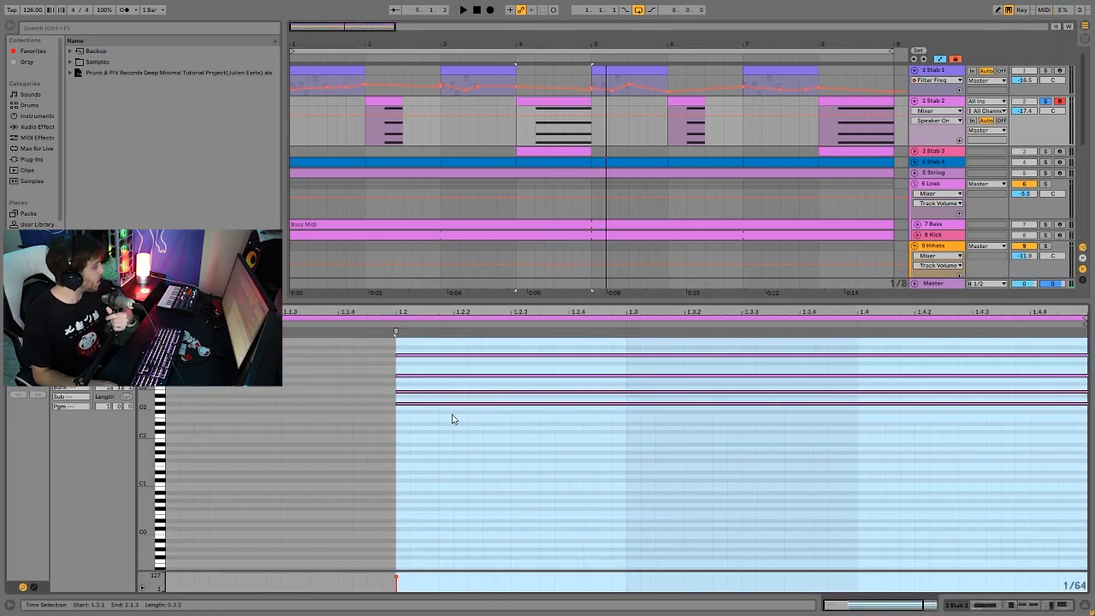
drag(431, 362, 434, 439)
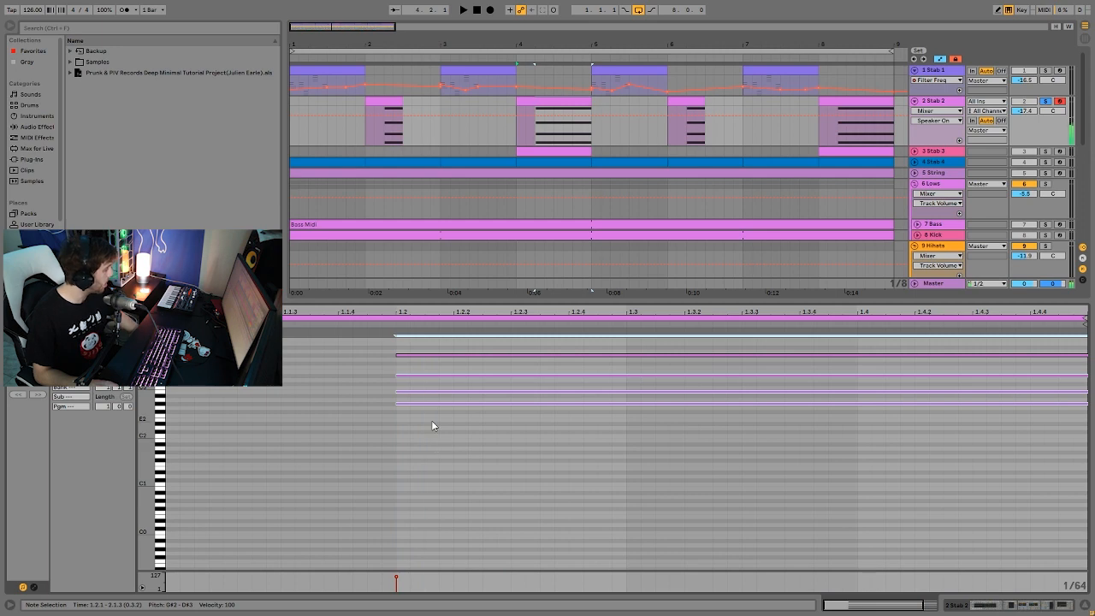
drag(437, 372, 436, 346)
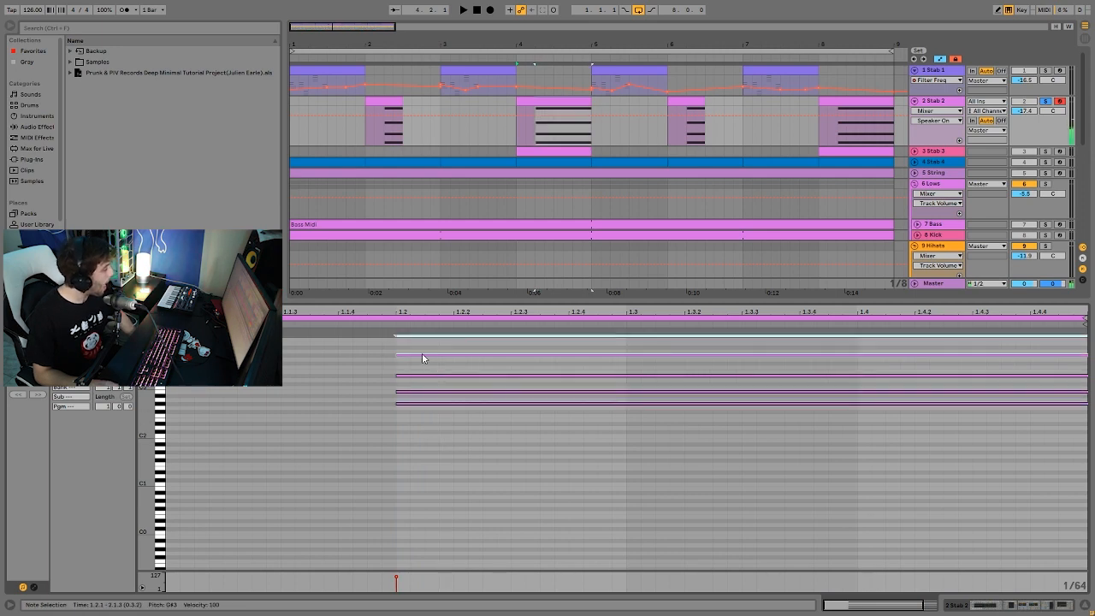
- Show Stab 2's device chain and examine Analog's oscillator, filter envelope and unison settings
key(shift+Tab)
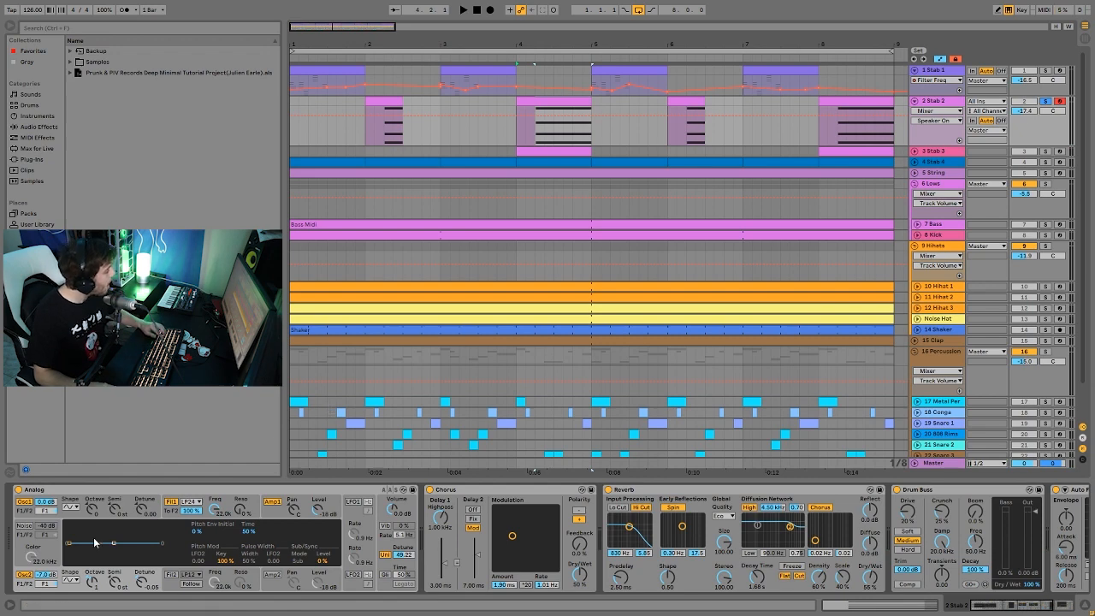
click(78, 517)
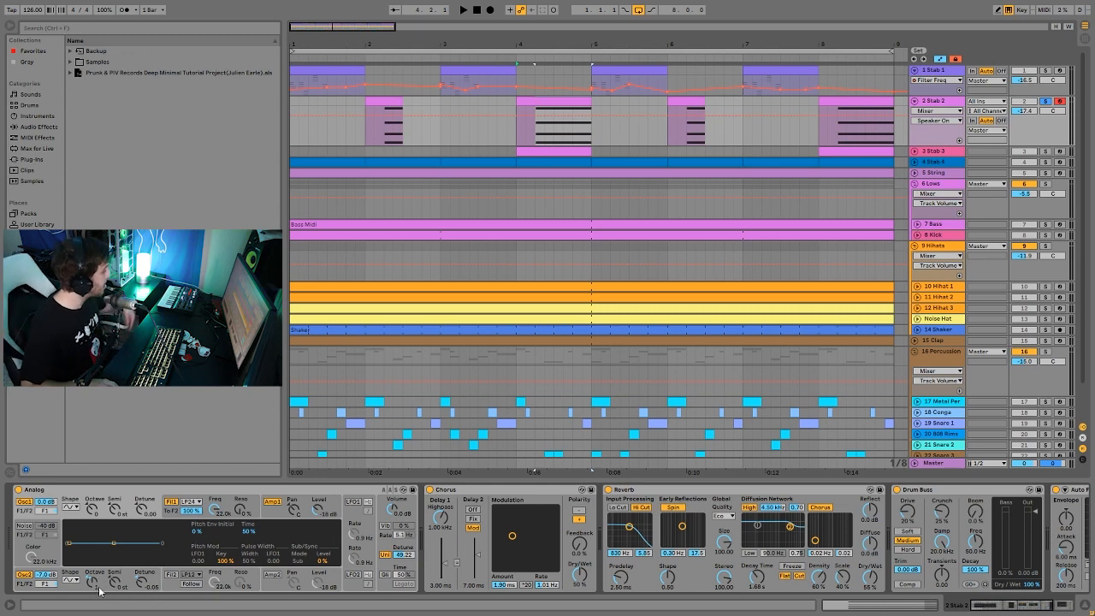
click(170, 514)
click(274, 503)
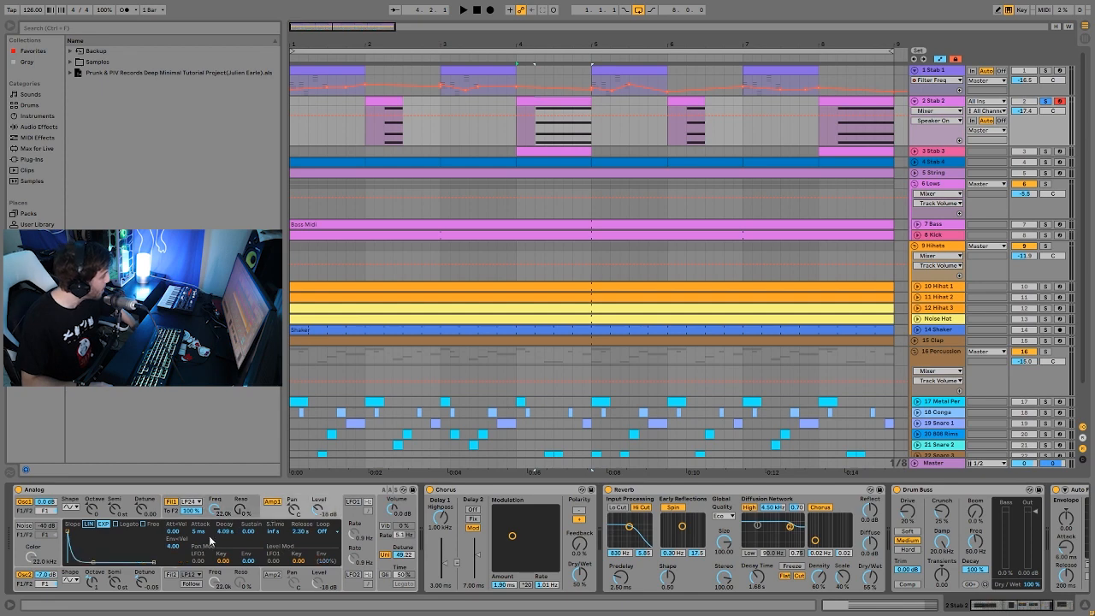
click(386, 551)
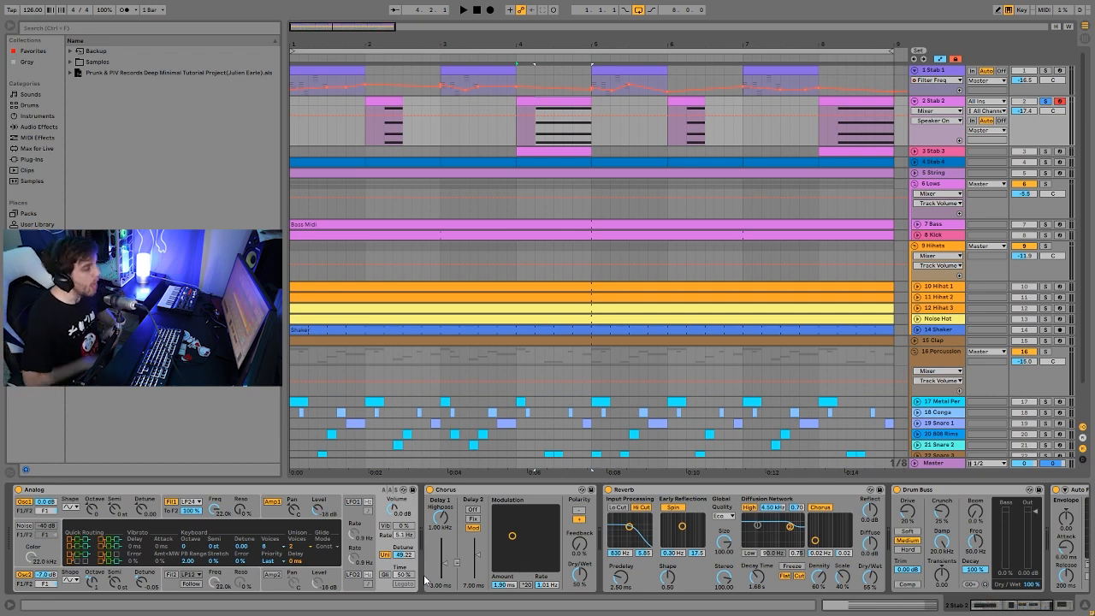
- Try Analog with unison switched off and oscillator 2's detune reset, and undo both changes
click(390, 556)
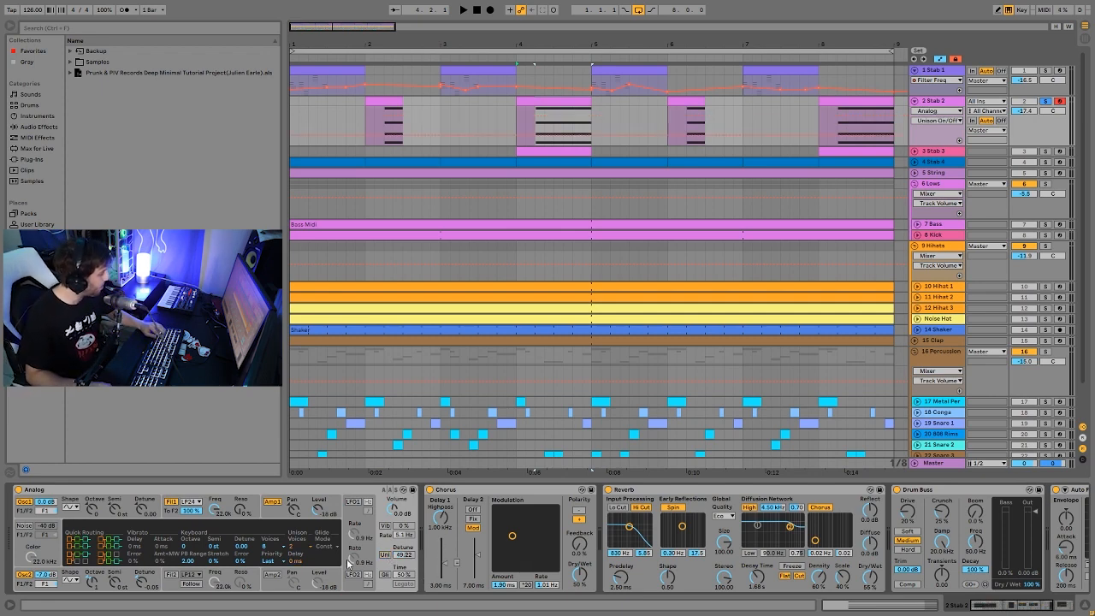
double_click(144, 580)
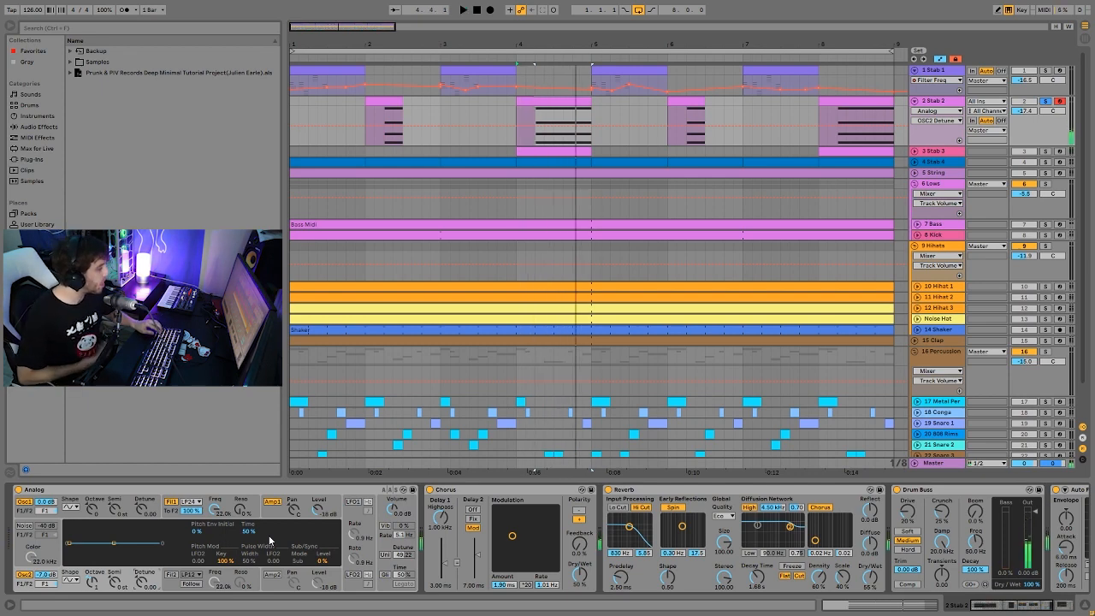
key(ctrl+z)
key(ctrl+z)
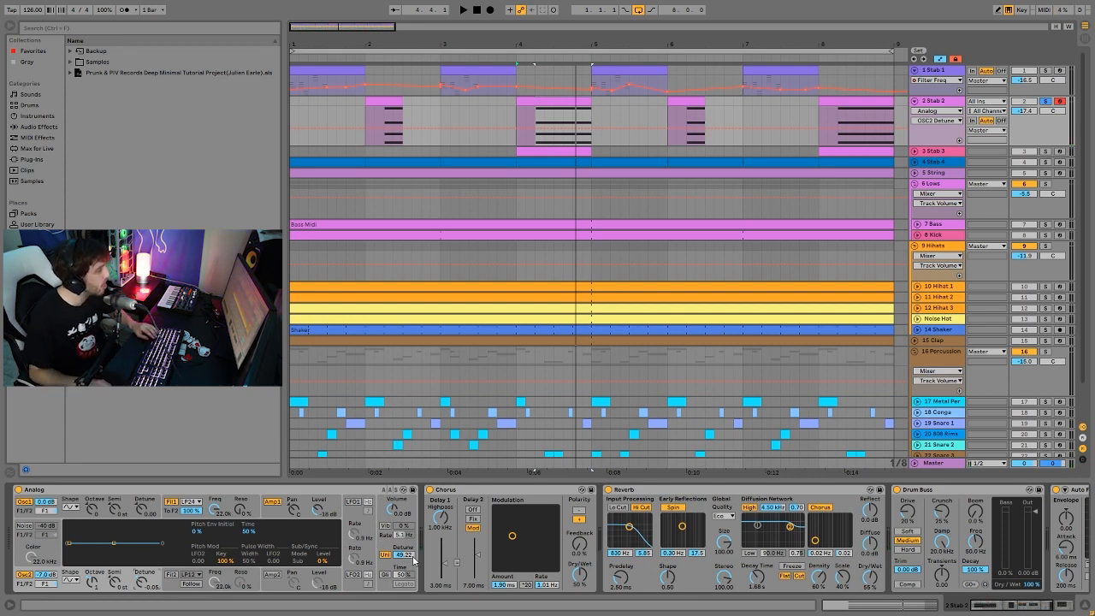
- Play Stab 2 with its original Analog settings and examine its effects through to Auto Filter
key(space)
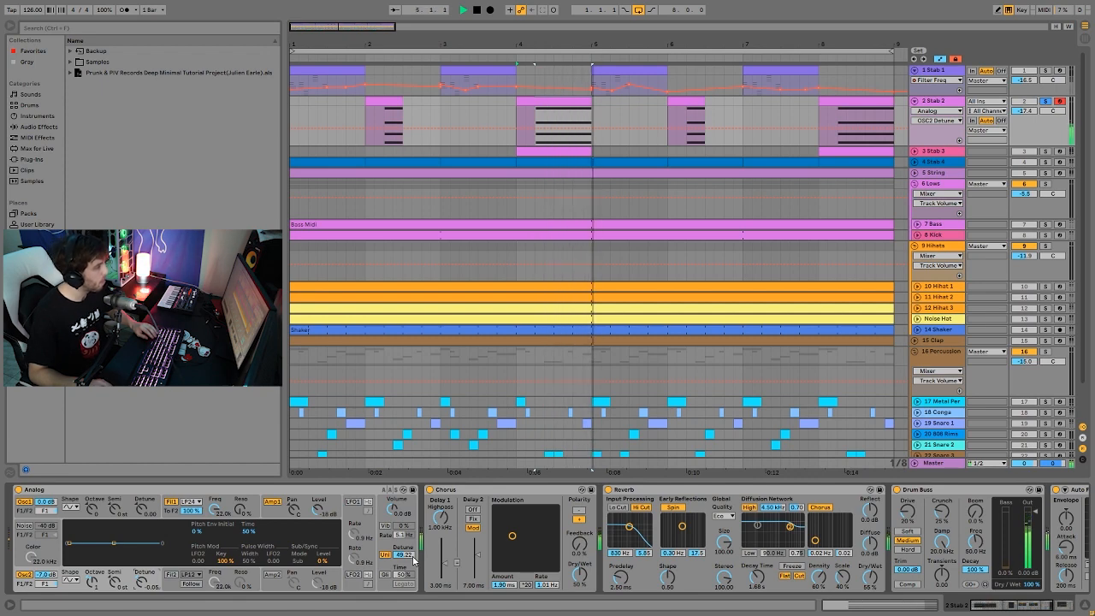
key(space)
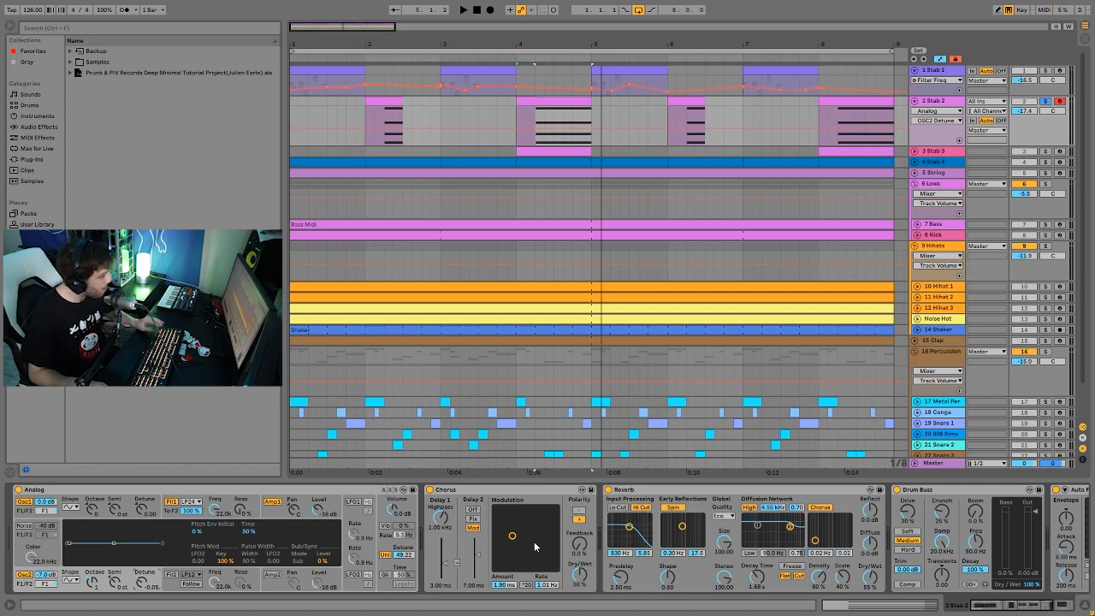
scroll(534, 546, down, 5)
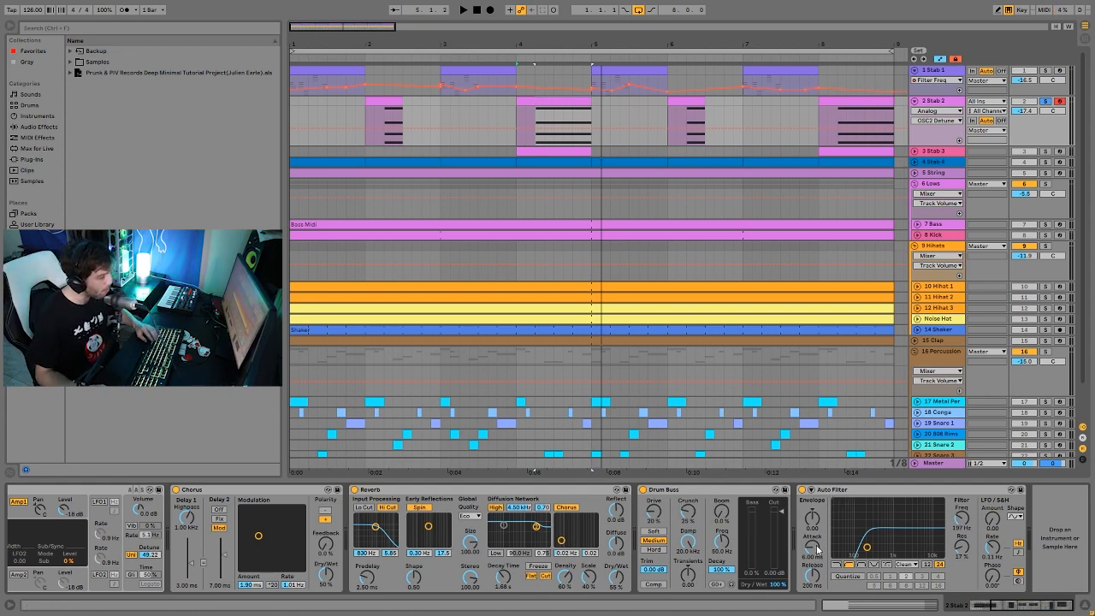
- Solo and unfold Stab 3, play its clip at bar 4 and add Stab 2 to the solo
click(1045, 152)
click(916, 151)
click(552, 150)
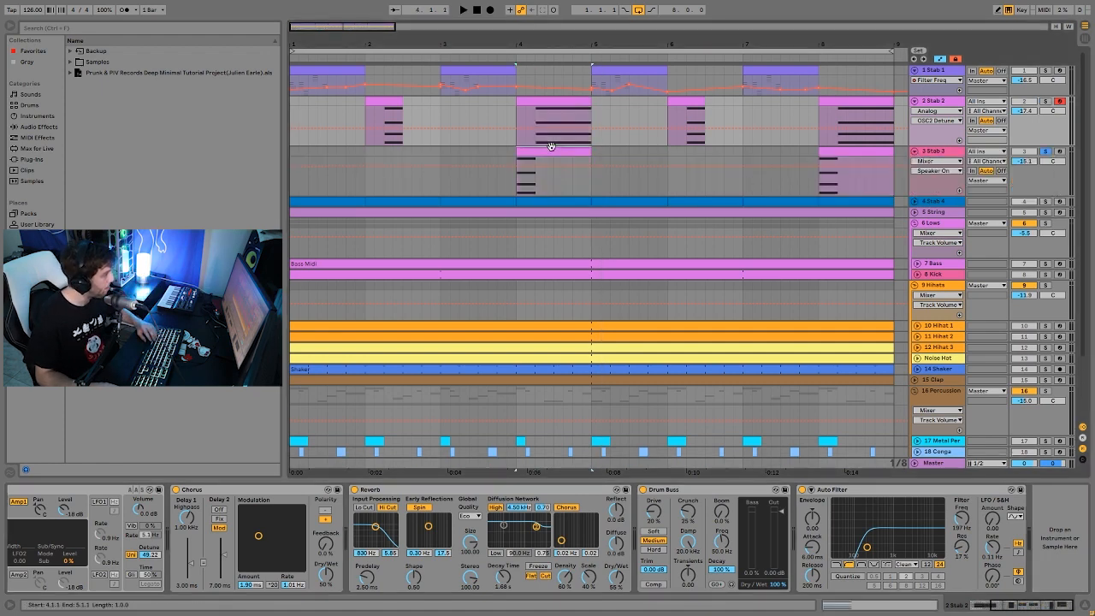
key(space)
ctrl+click(1044, 101)
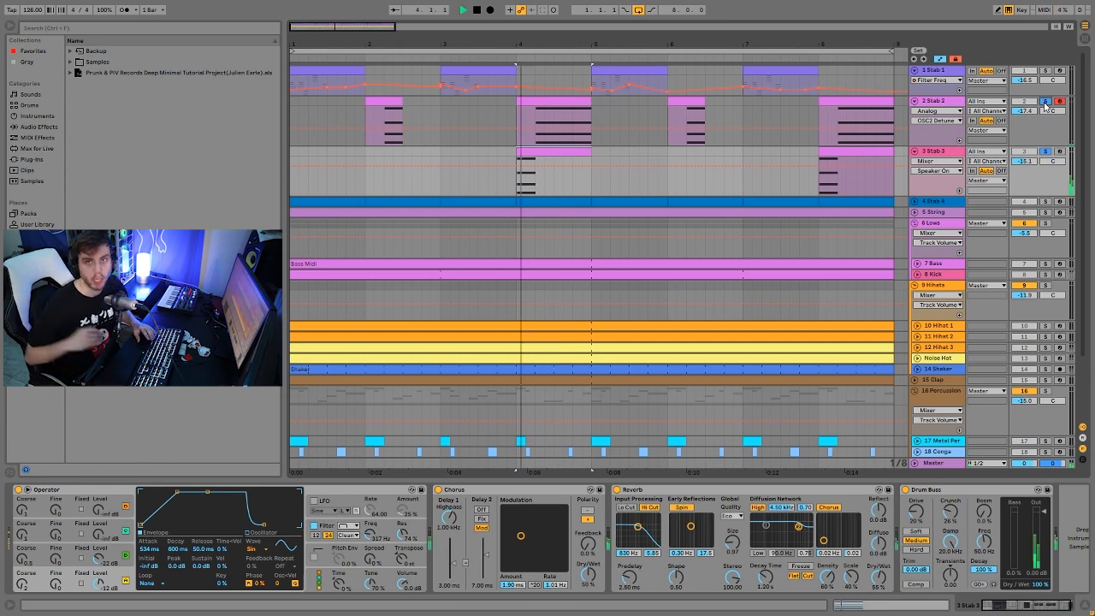
key(space)
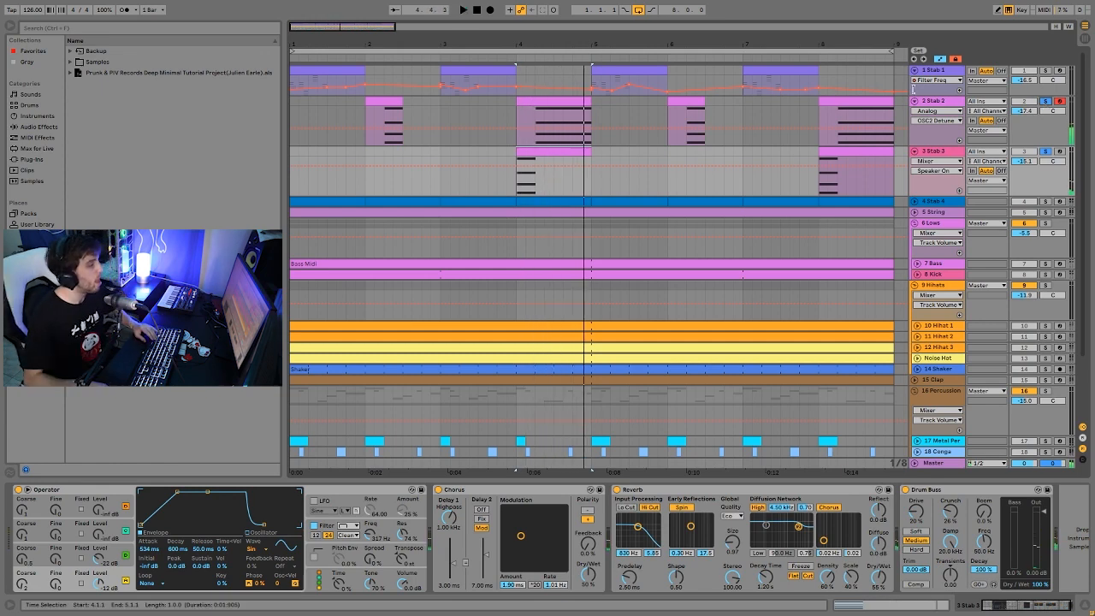
- Clear the Stab 2 and Stab 3 solos and play the full mix from bar 3
click(1045, 102)
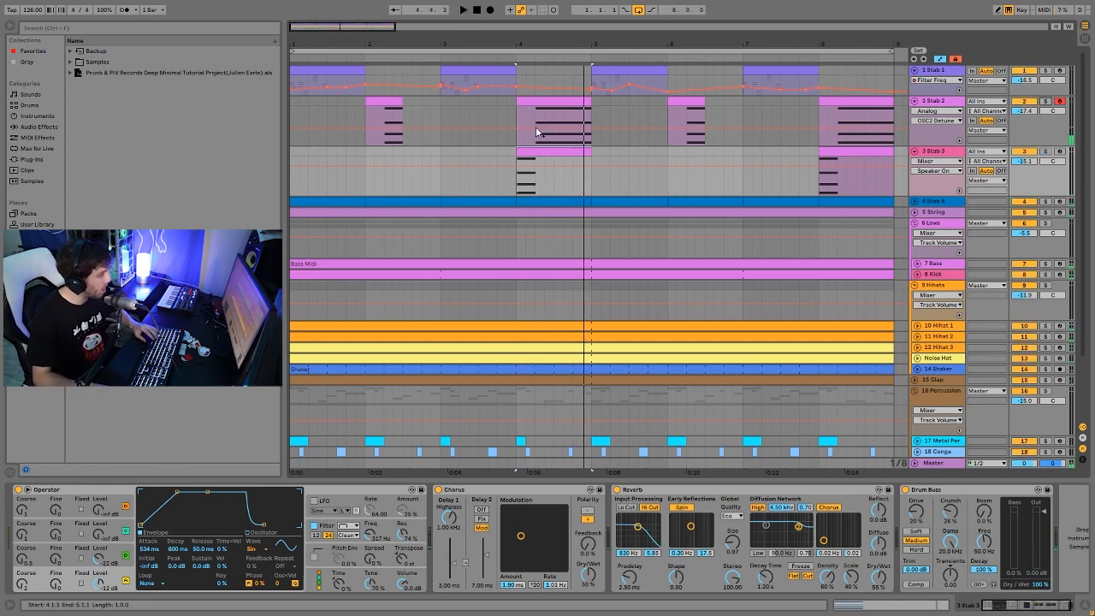
click(442, 155)
key(space)
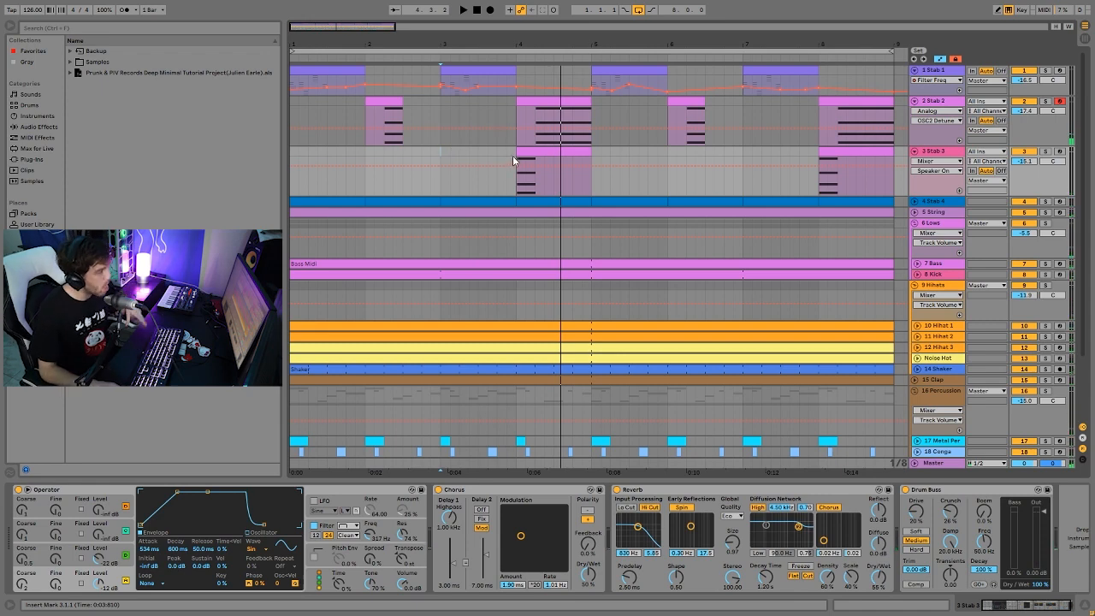
- Solo Stab 3, open its MIDI clip at bar 4 and examine the chord by selecting its notes
click(1044, 143)
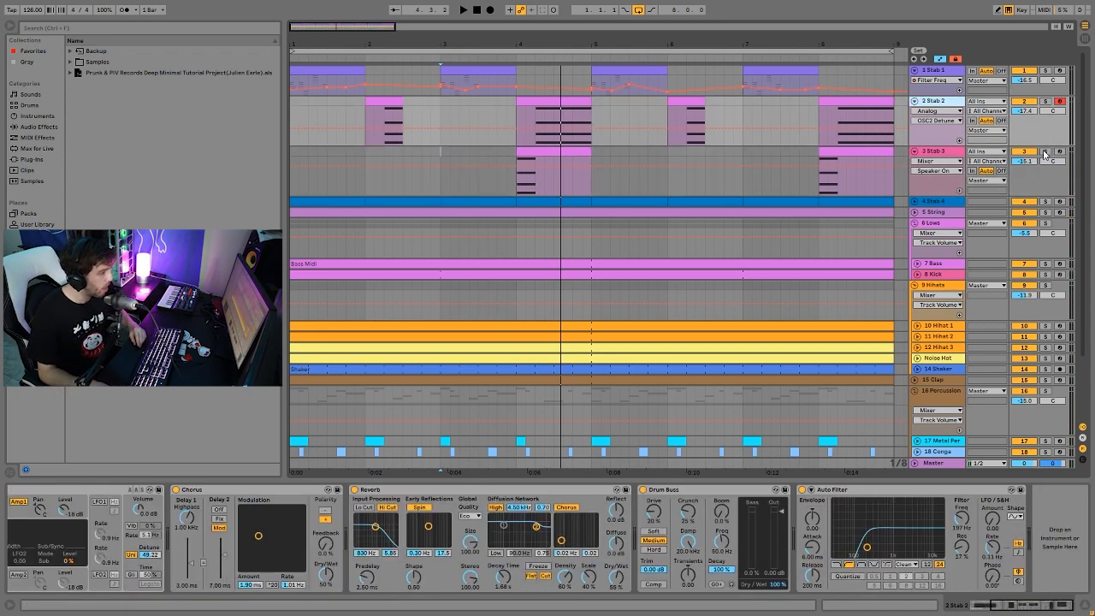
click(1044, 153)
double_click(538, 152)
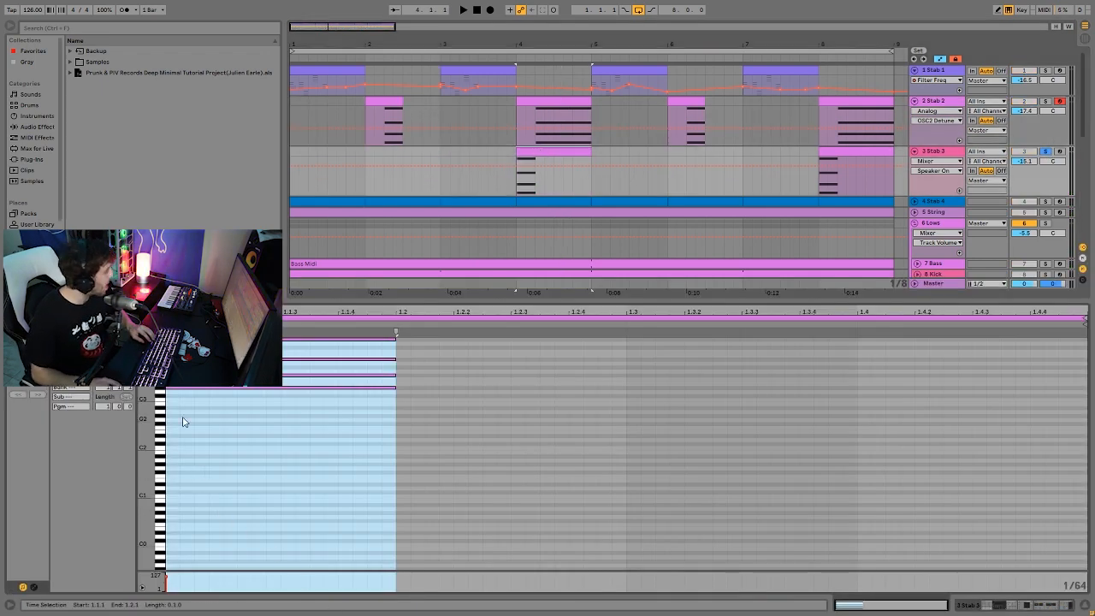
drag(145, 401, 128, 402)
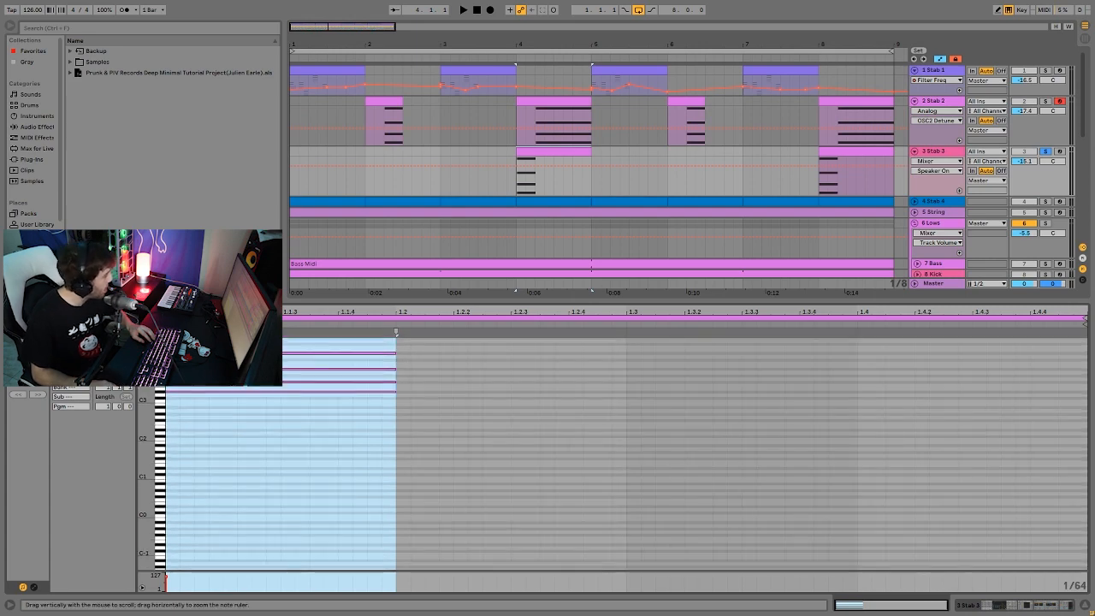
click(551, 102)
click(545, 151)
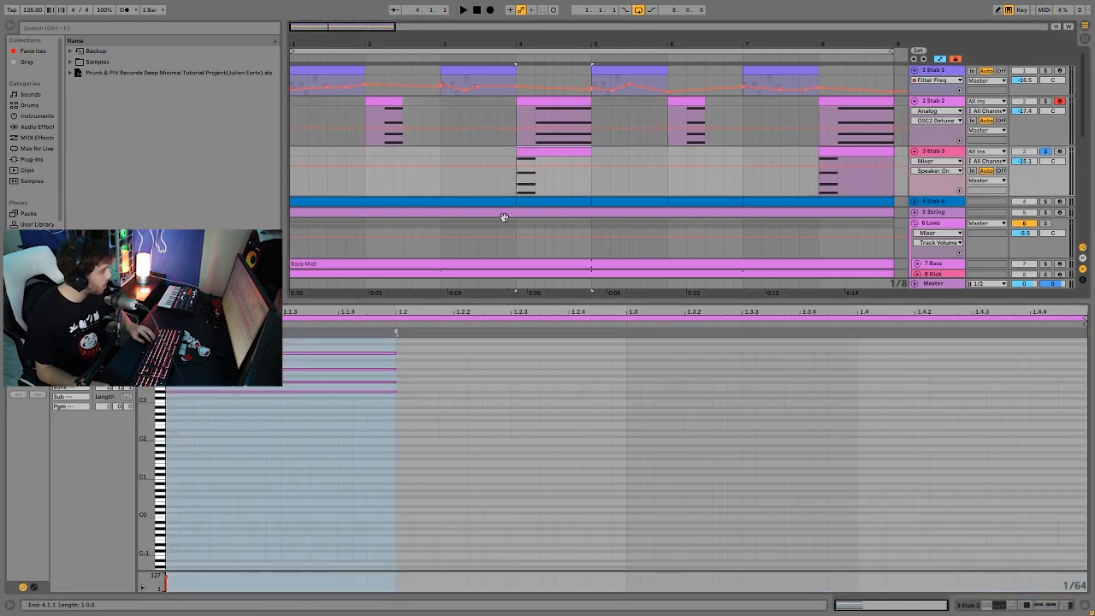
drag(296, 359, 313, 416)
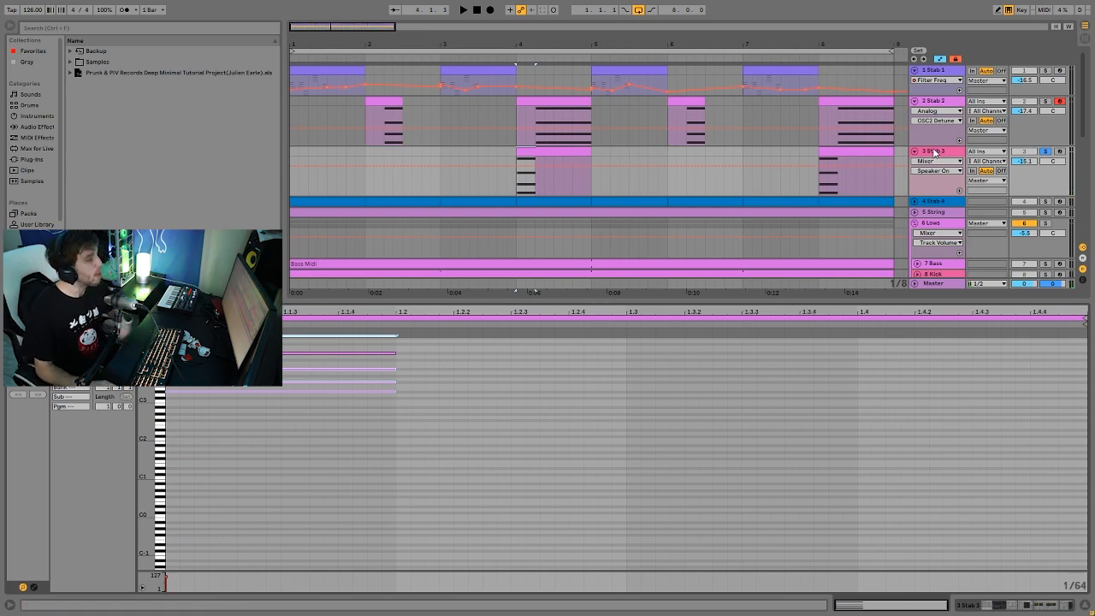
- Transpose the selected Stab 3 chord notes up an octave and back down again
drag(234, 419, 214, 347)
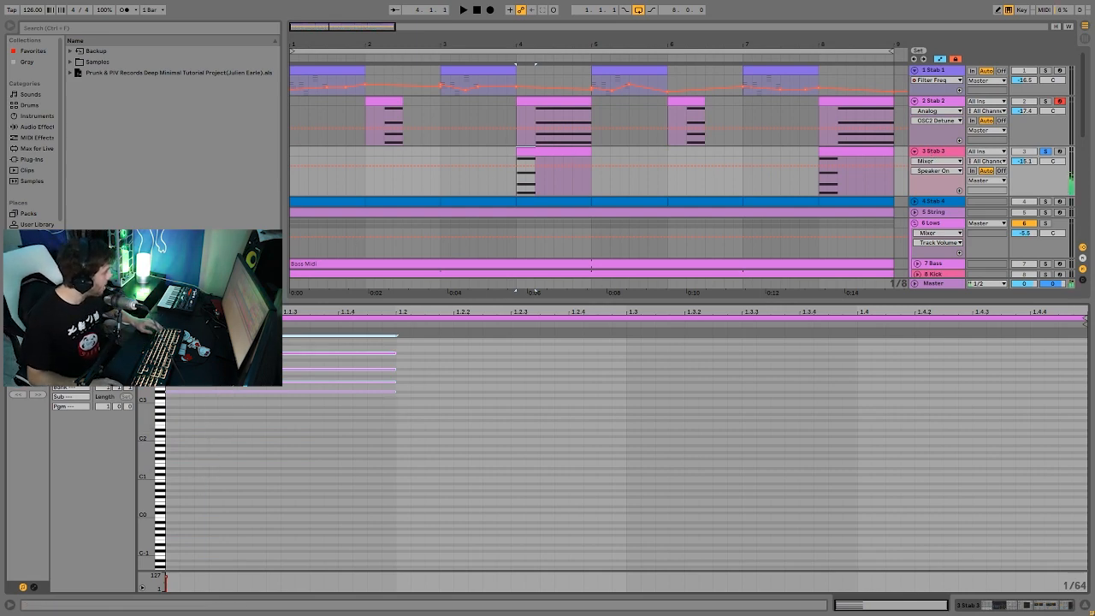
key(shift+Up)
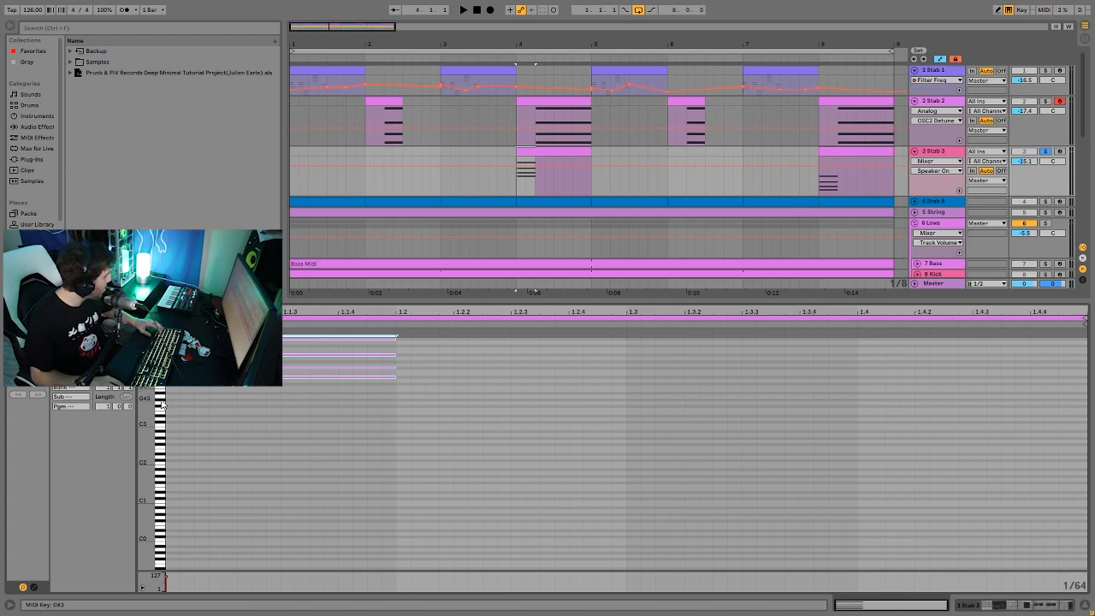
key(shift+Down)
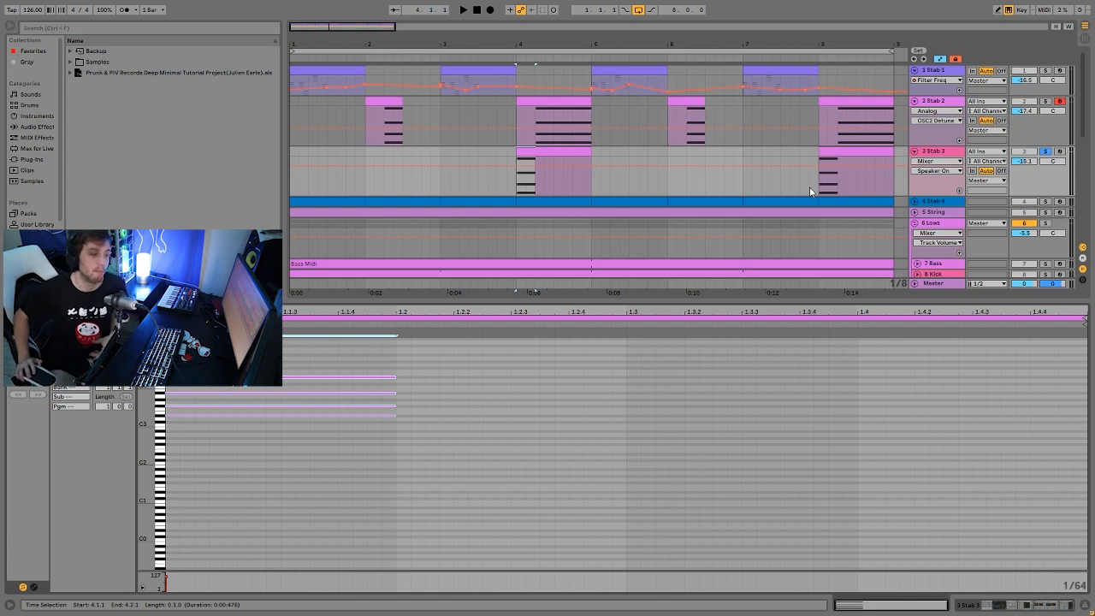
- Add Stab 2 to the soloed Stab 3 and play both stabs together from bar 4
click(1045, 102)
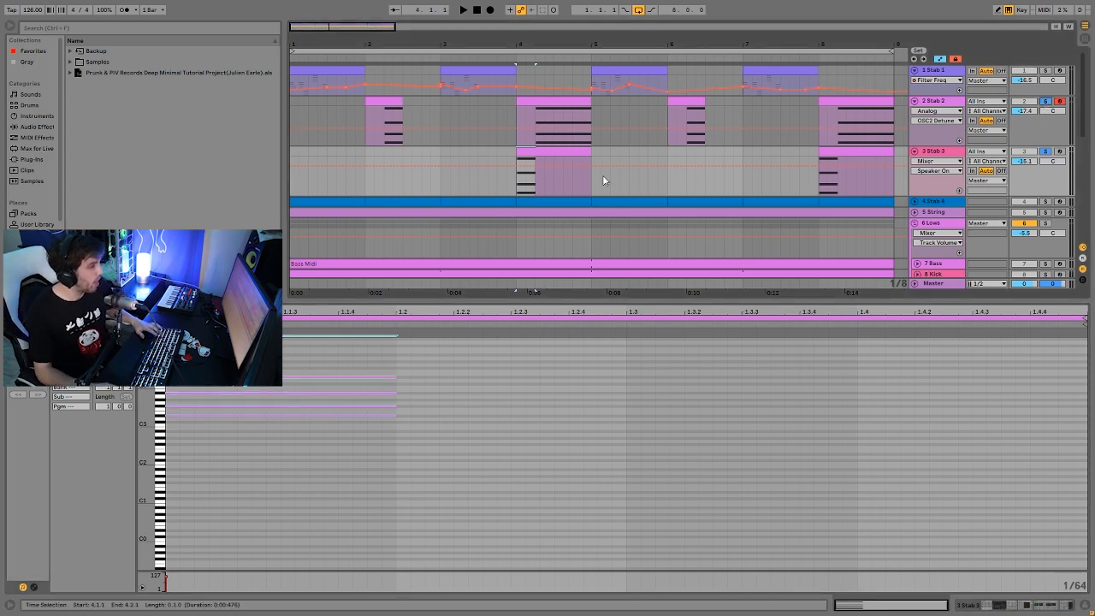
click(562, 149)
key(space)
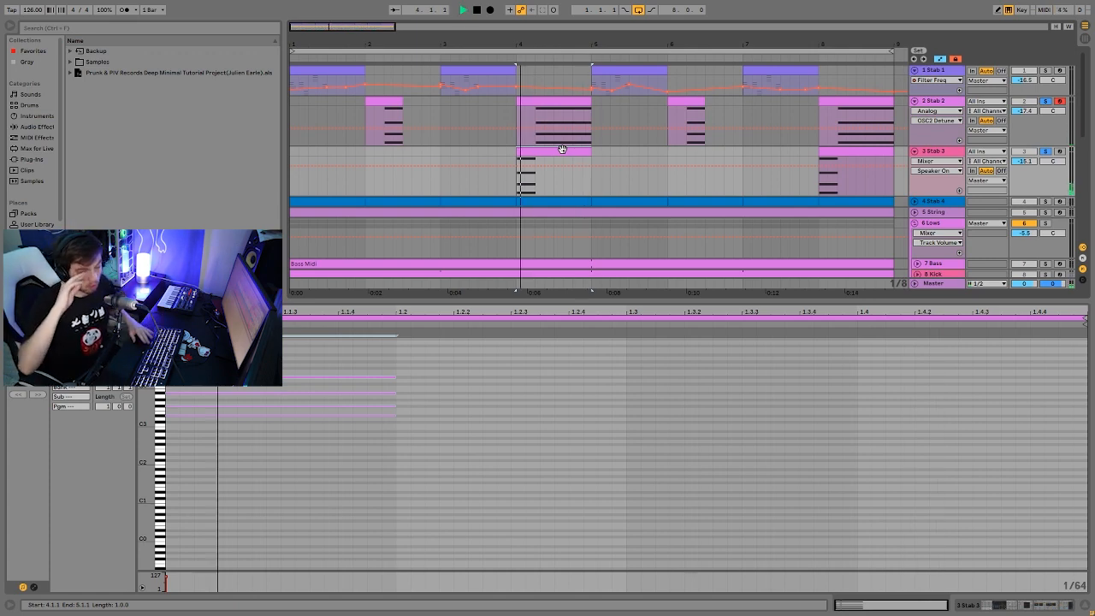
- Show Stab 3's devices, leave only that track soloed and examine the envelopes of Operator's oscillators A and B
click(947, 162)
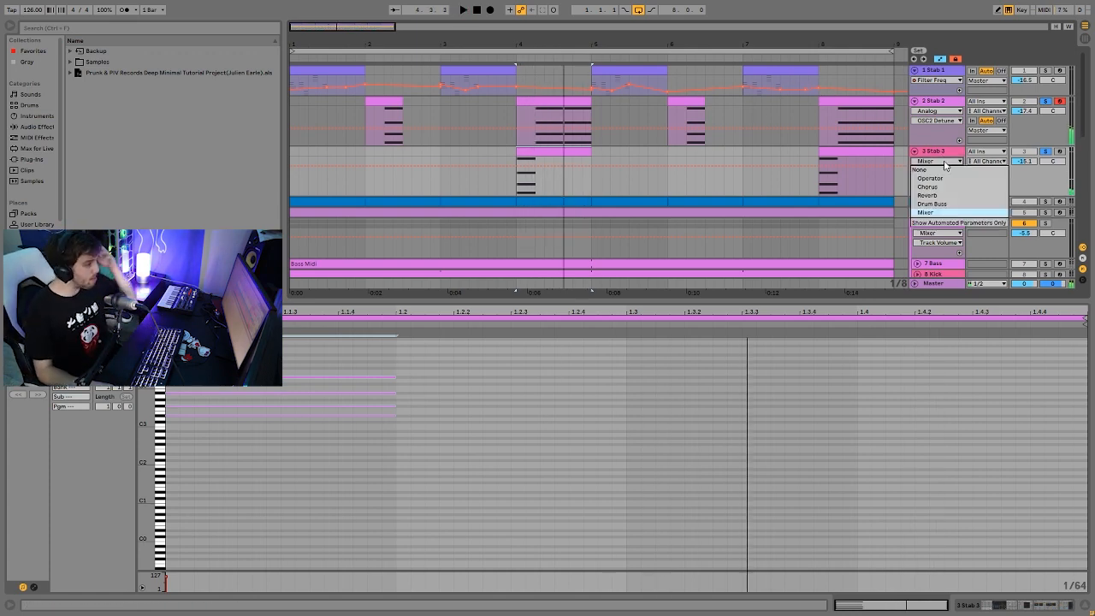
double_click(941, 153)
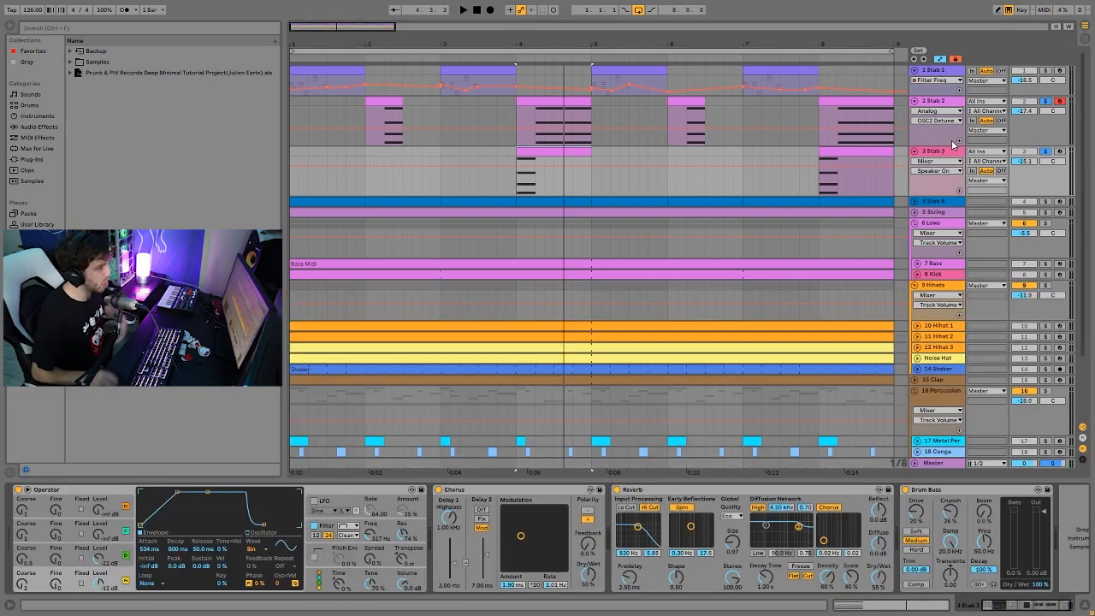
click(1045, 152)
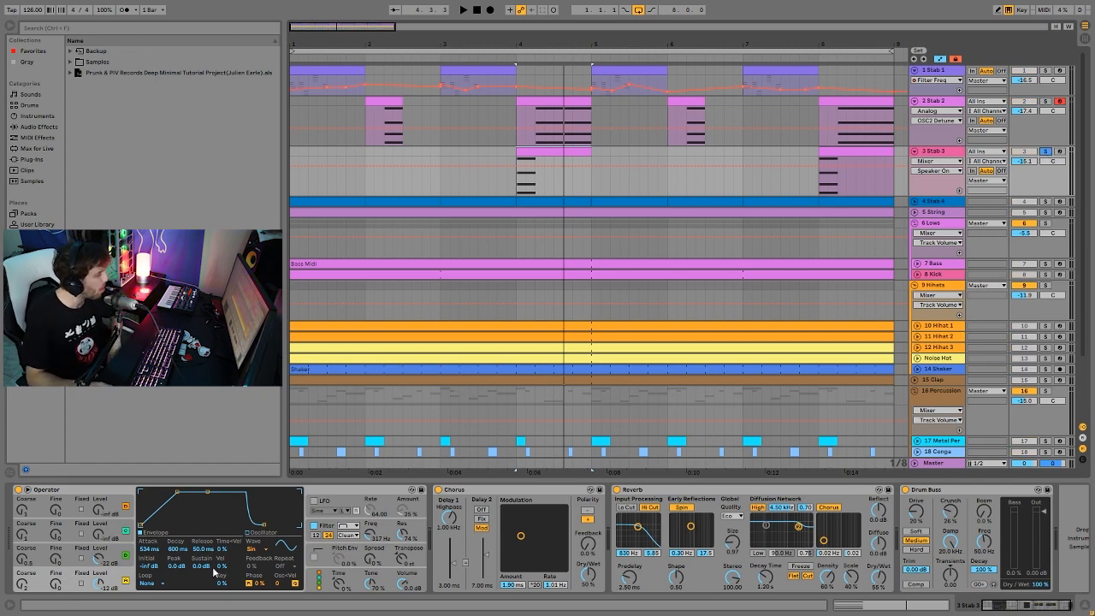
click(93, 581)
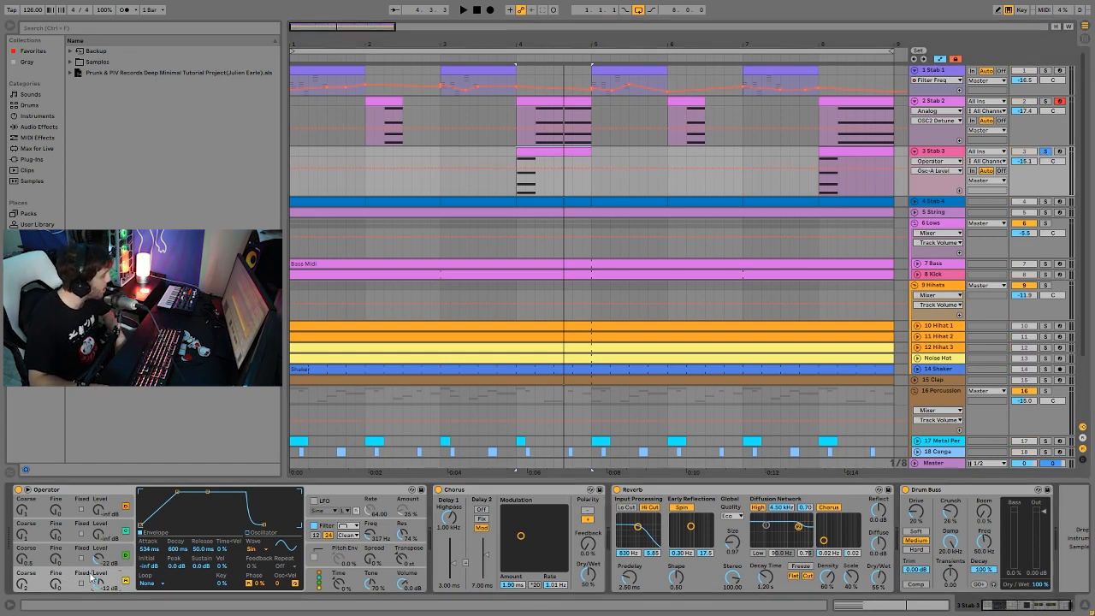
click(78, 553)
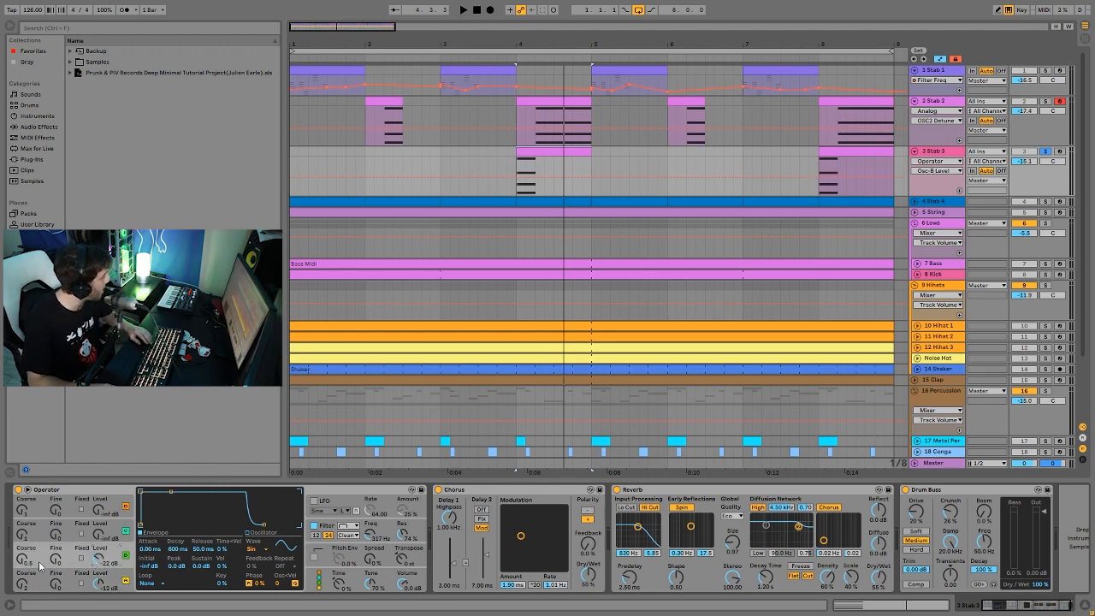
click(123, 578)
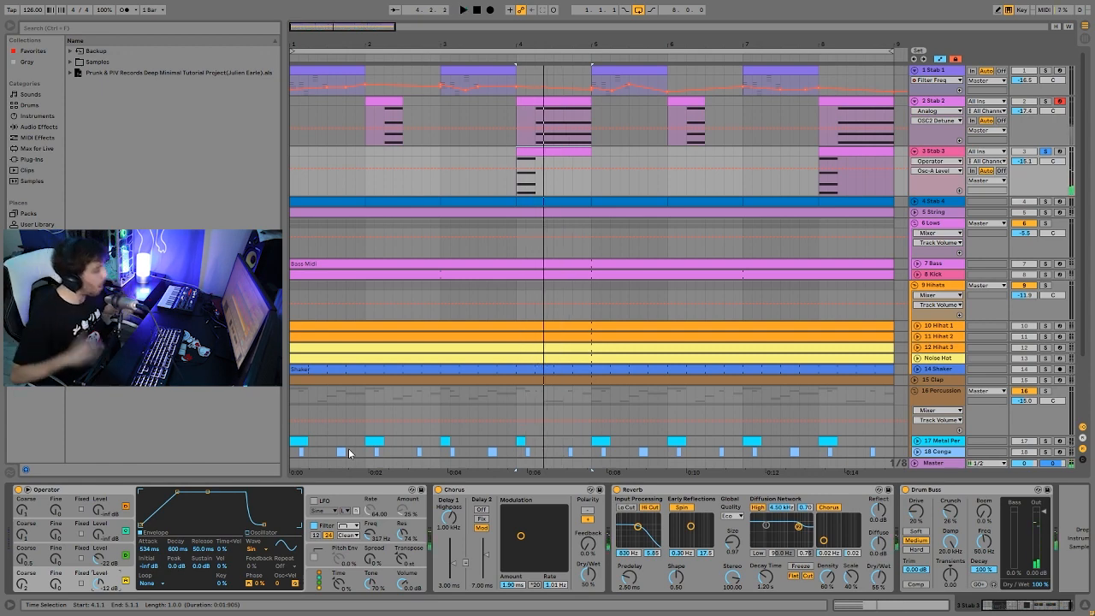
- Examine Operator's filter envelope and audition Stab 3 from bar 4 with the filter switched off and back on
click(325, 530)
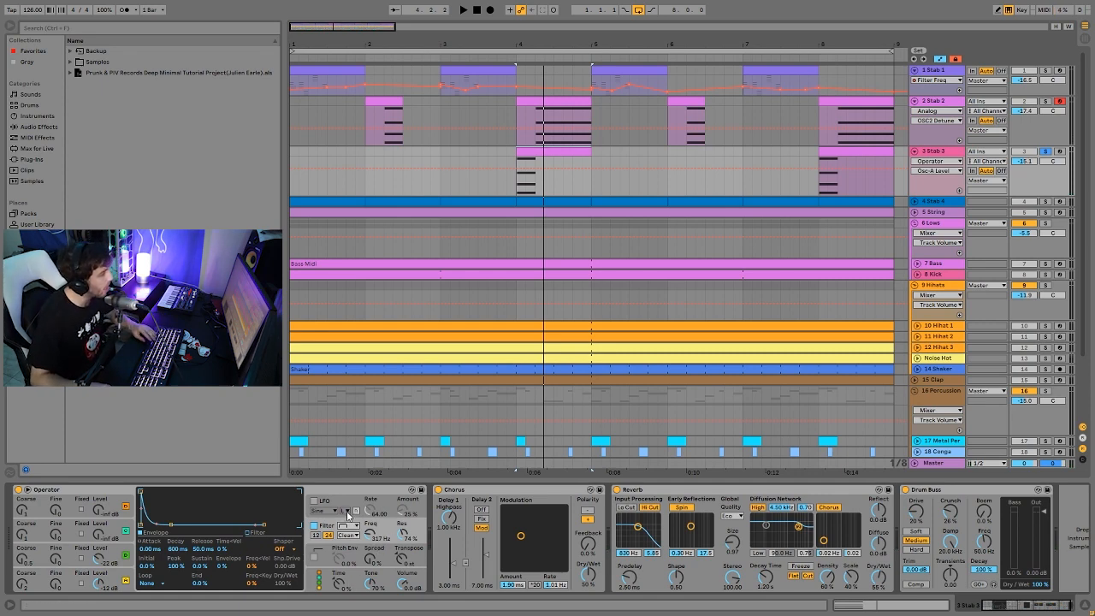
key(space)
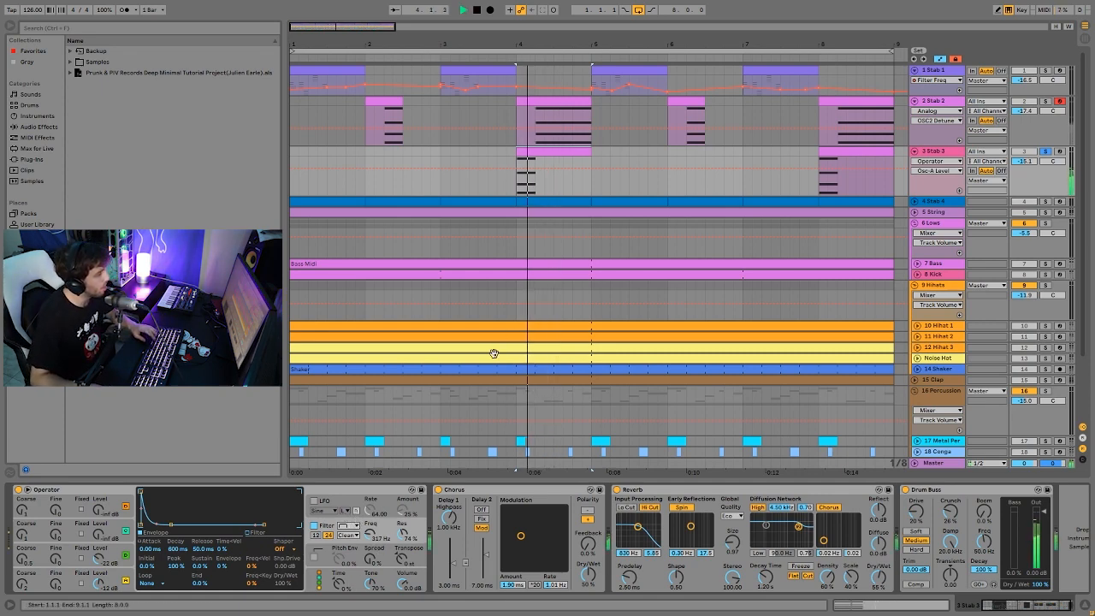
key(space)
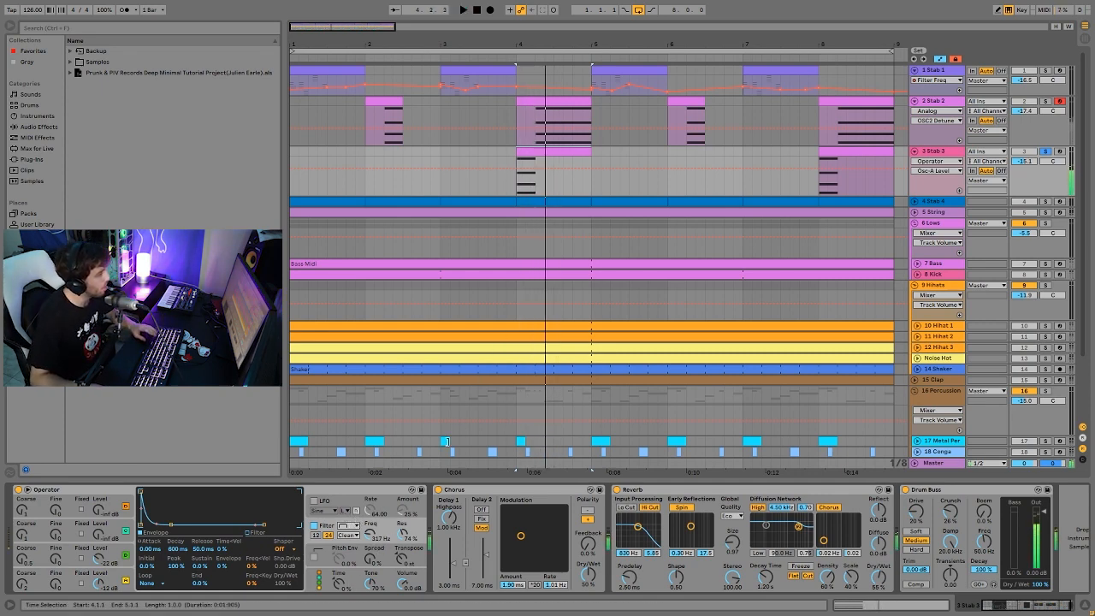
click(315, 527)
key(space)
click(315, 527)
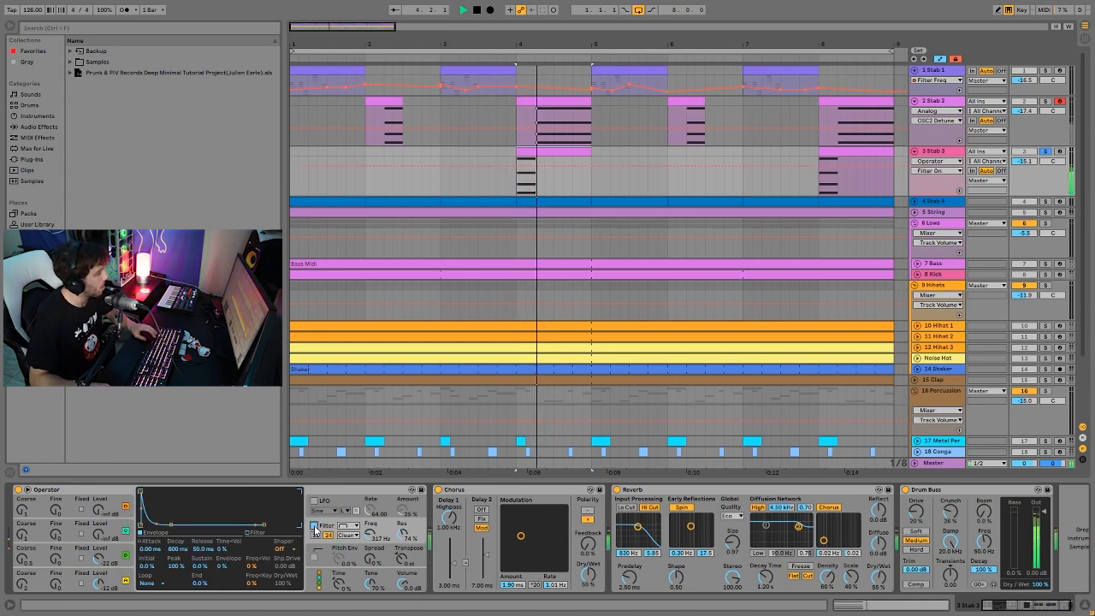
key(space)
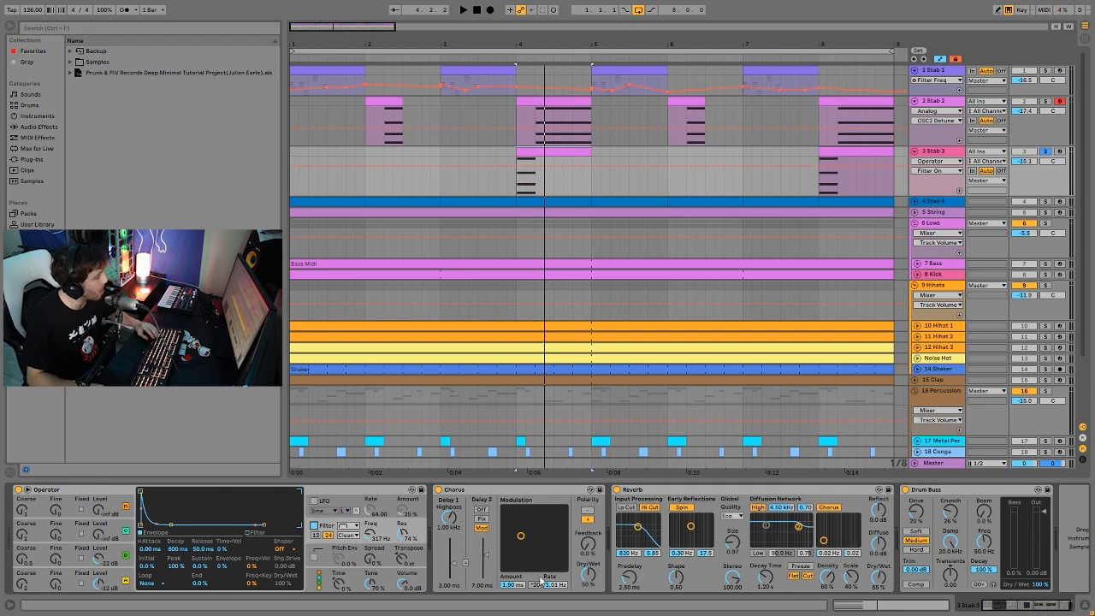
scroll(528, 566, right, 1)
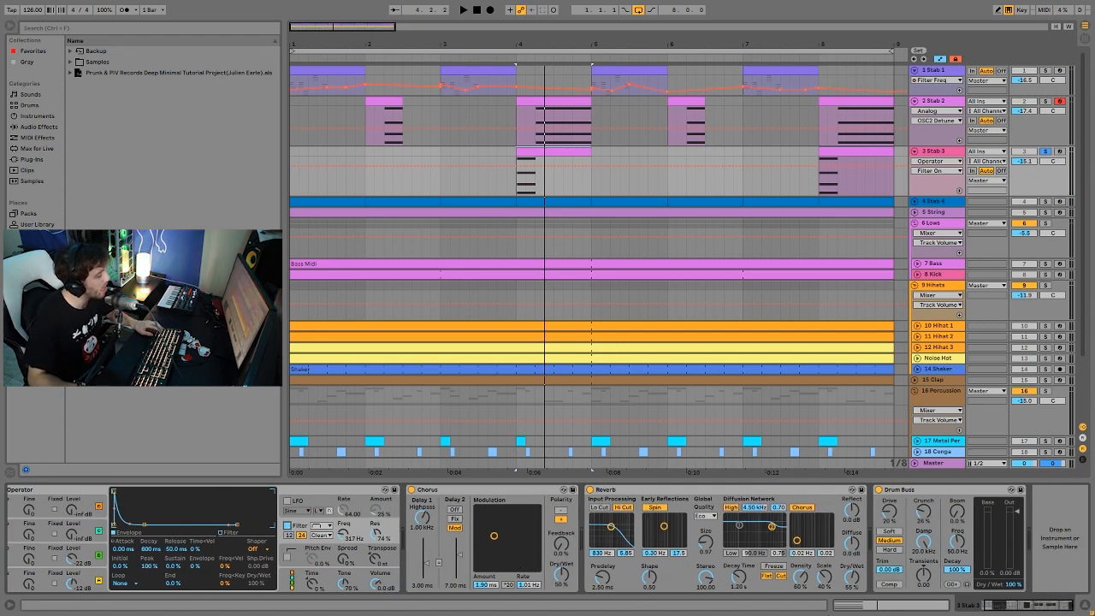
- Solo and unfold Stab 4, play it from beat 3 of bar 1 and open its first MIDI clip
click(1045, 202)
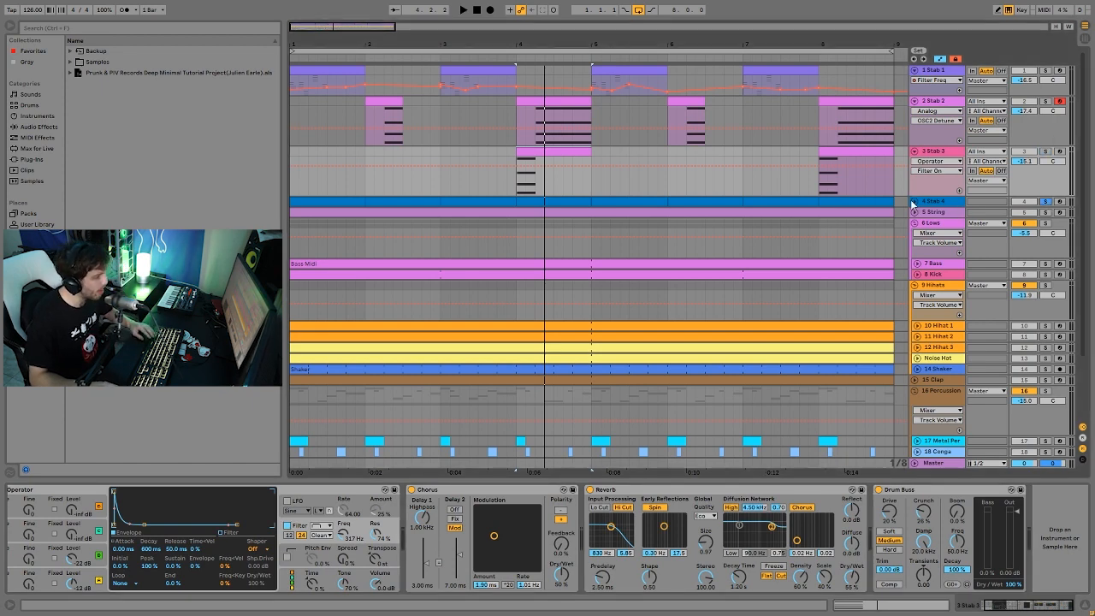
click(914, 202)
click(326, 218)
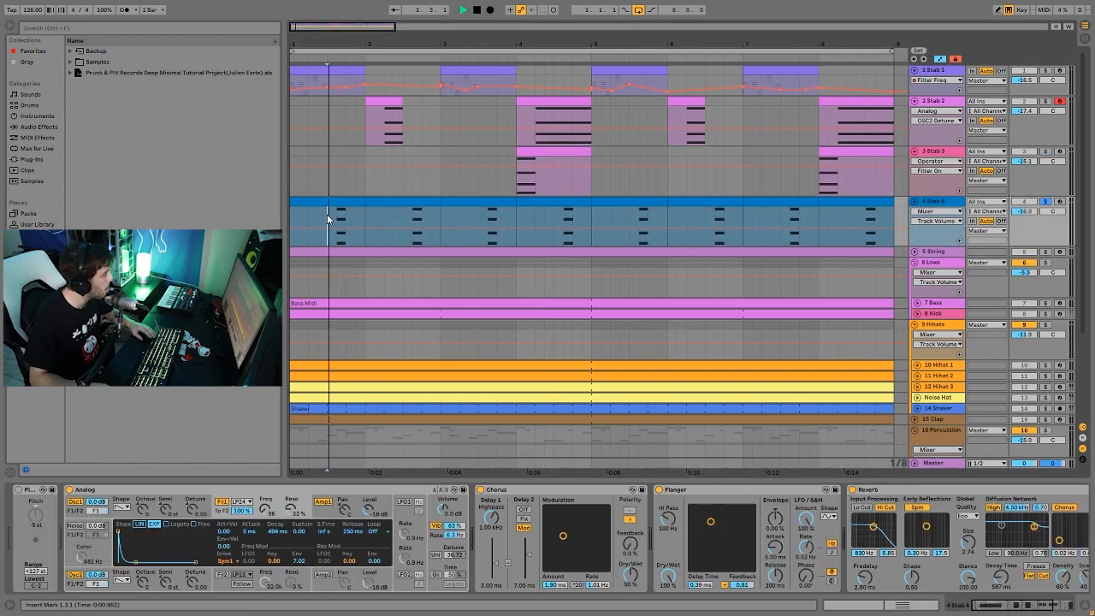
key(space)
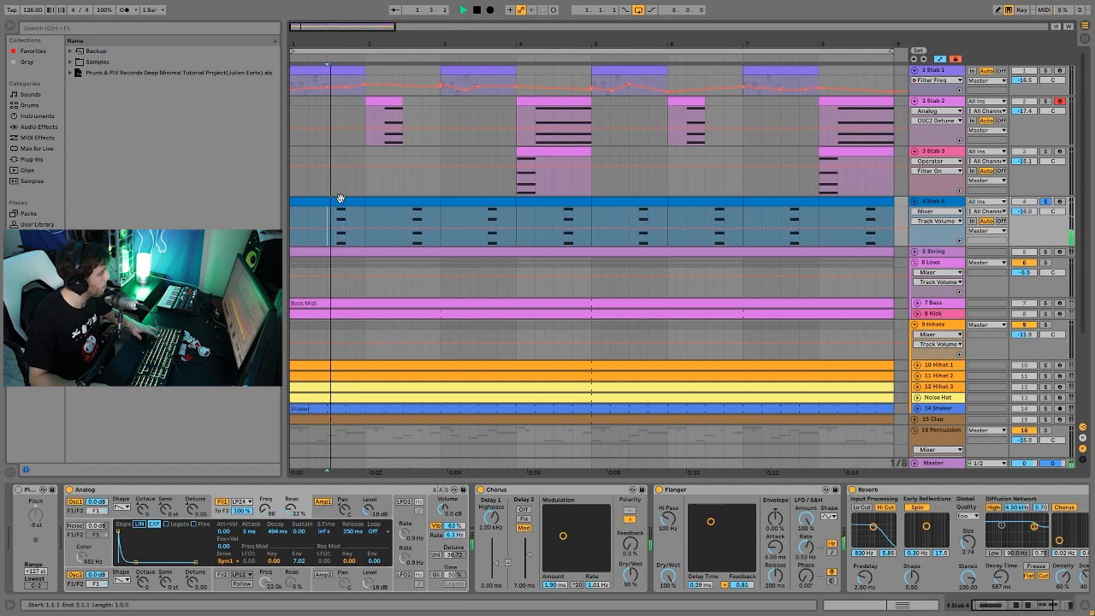
key(space)
double_click(340, 200)
click(708, 464)
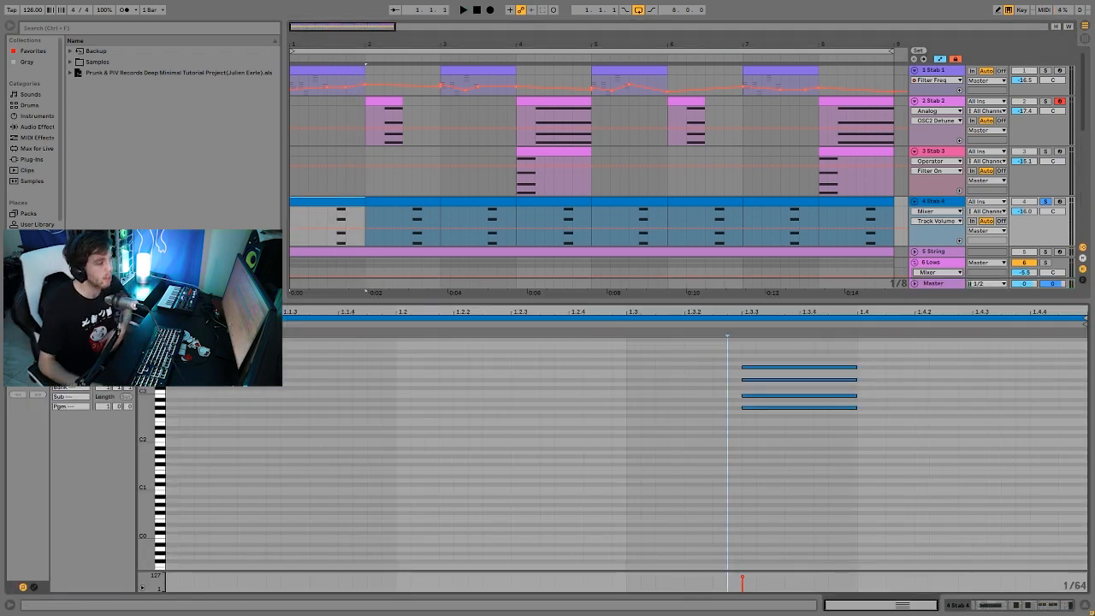
- Compare Stab 4 in context by playing the full mix from bar 2 without its solo, and solo it again
key(space)
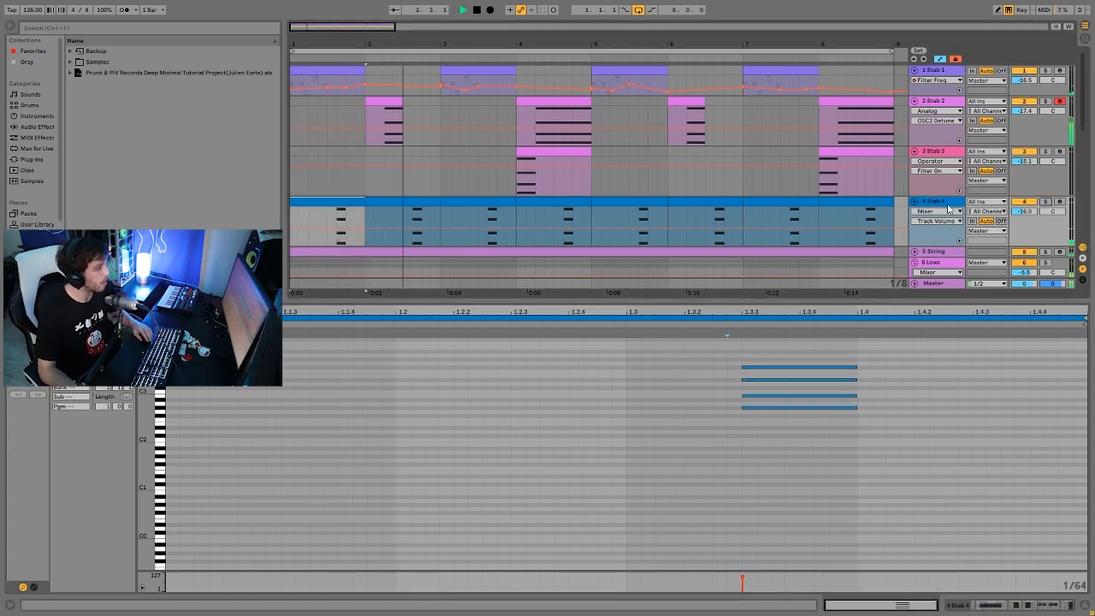
key(space)
click(1044, 201)
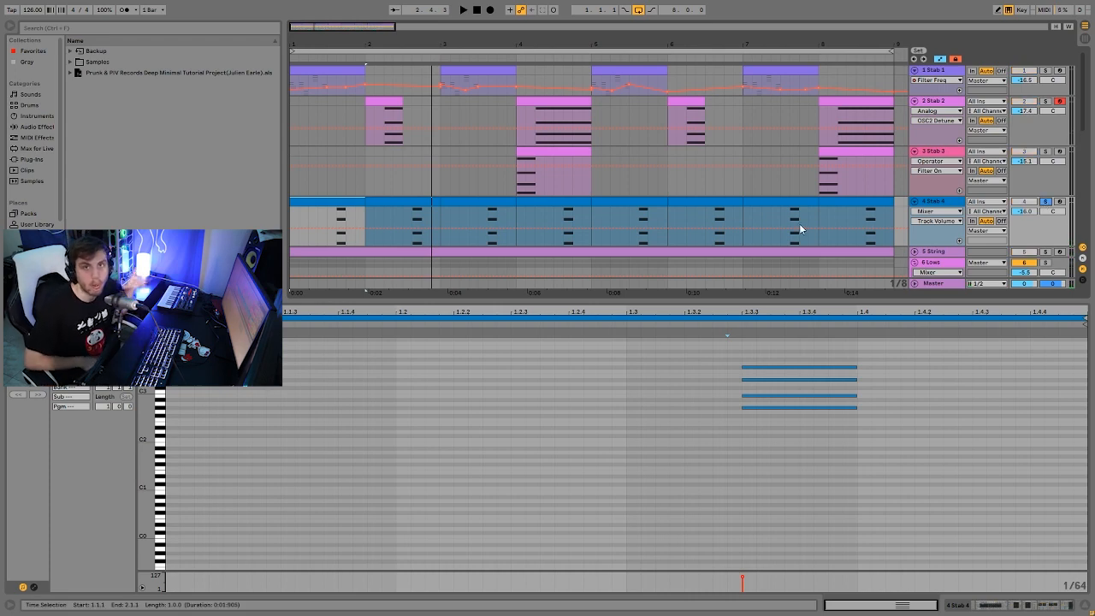
click(1045, 203)
key(space)
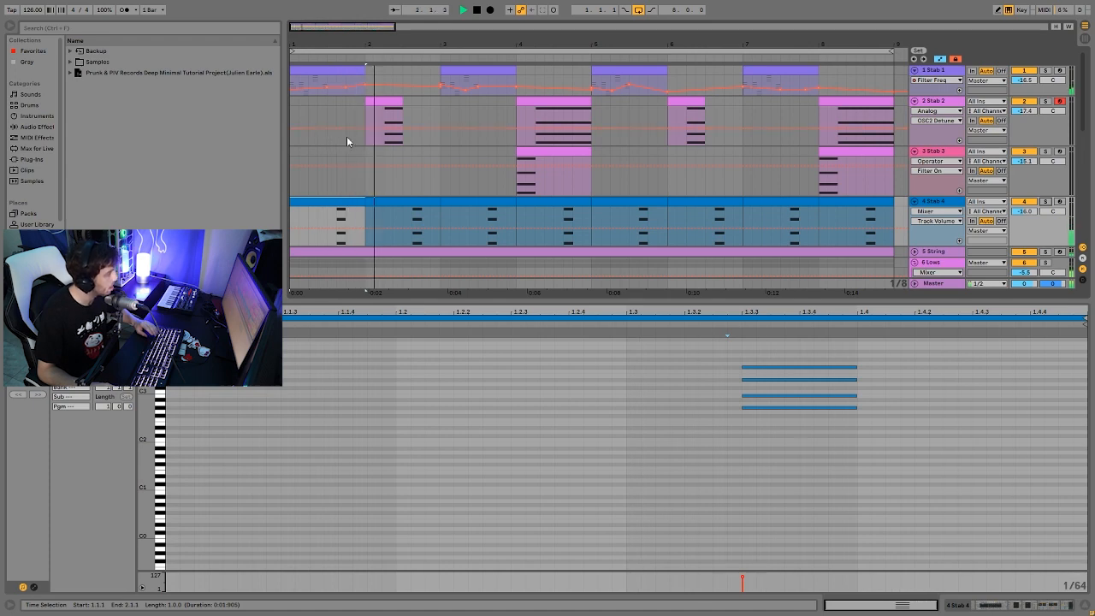
key(space)
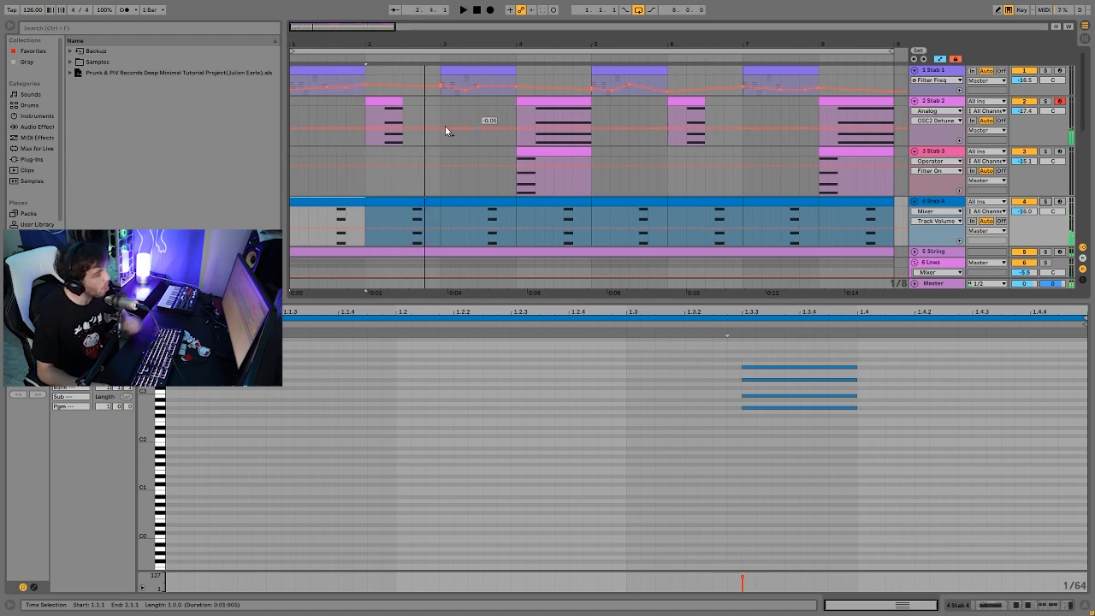
click(1046, 202)
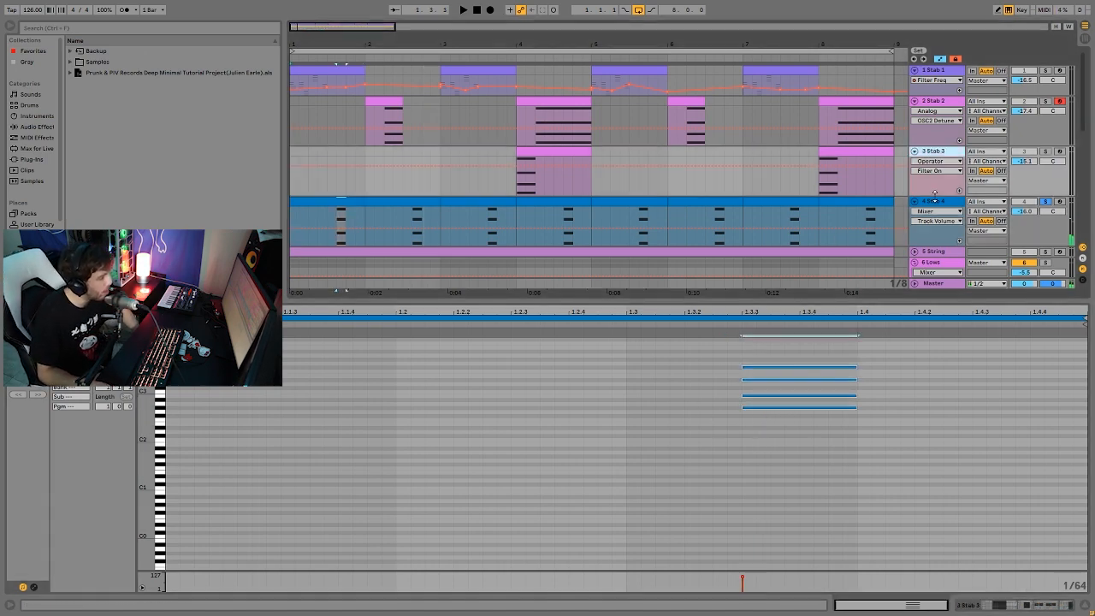
- Show Stab 4's device chain and delete the Pitch MIDI effect in front of Analog
key(shift+Tab)
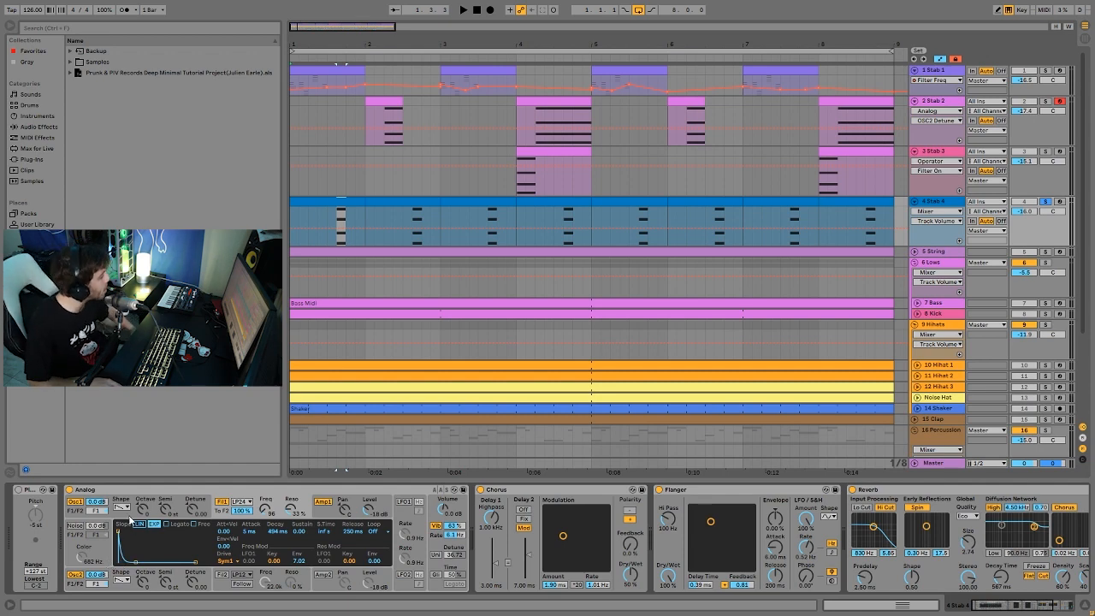
click(39, 495)
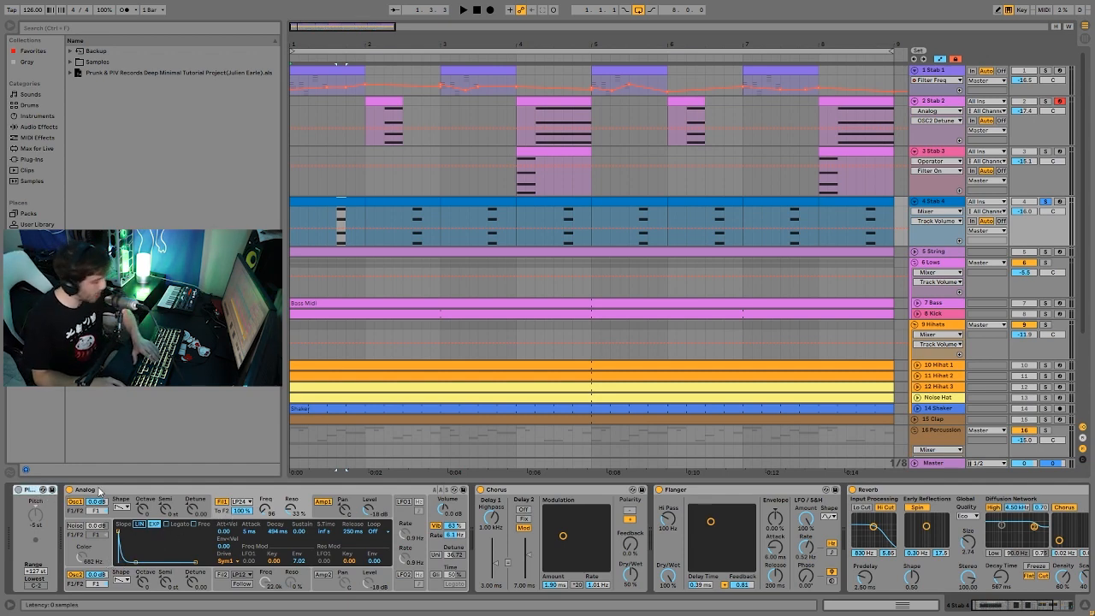
key(Delete)
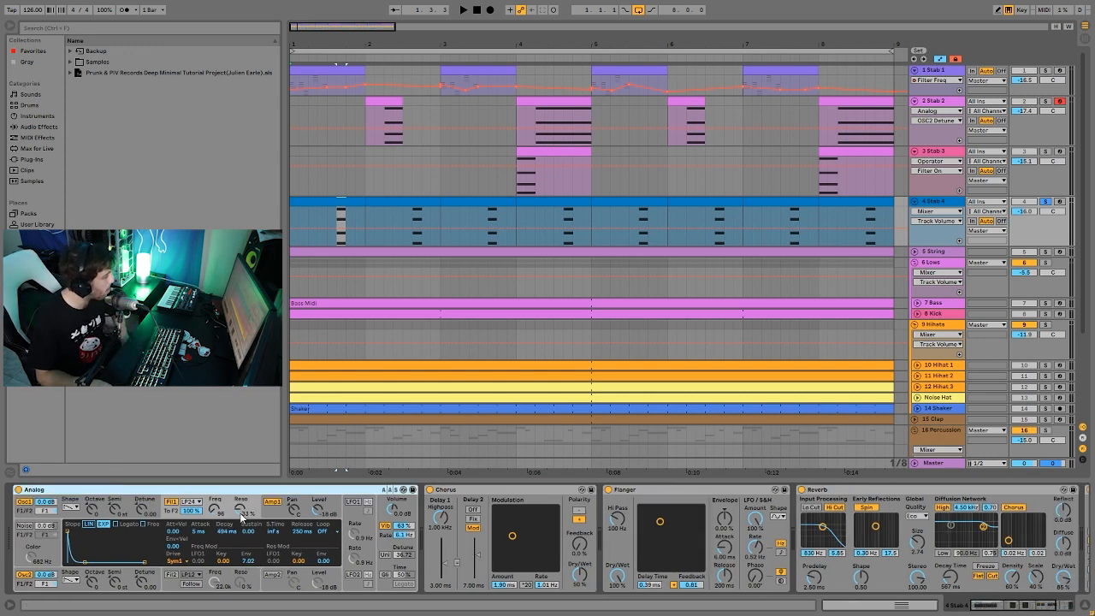
- Audition Stab 4 repeatedly from beat 3 of bar 1 and examine Analog's Amp1 envelope
click(326, 214)
key(space)
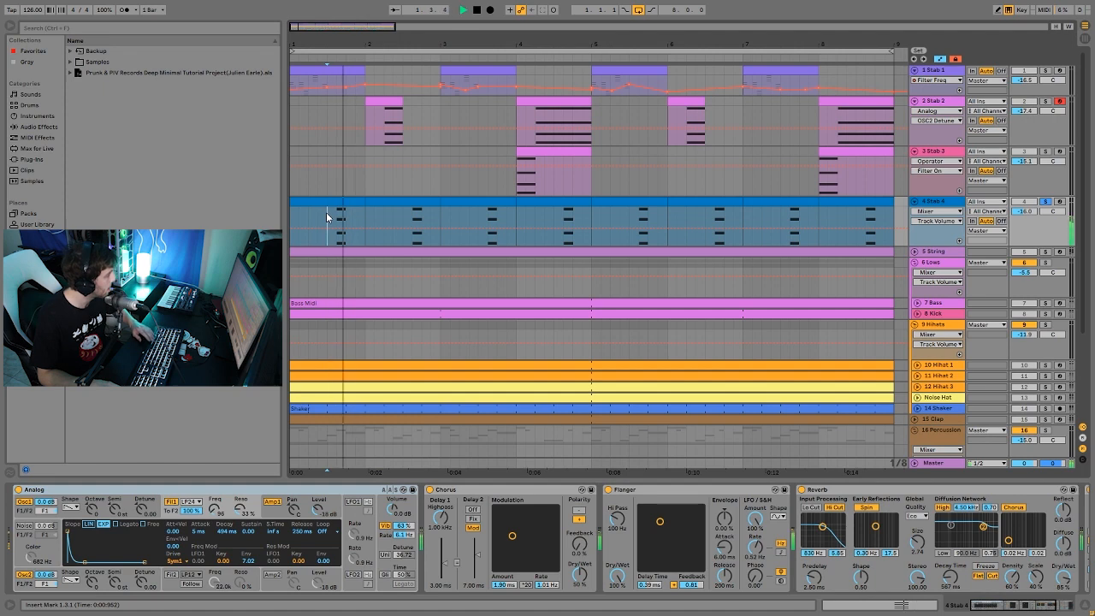
key(space)
key(space)
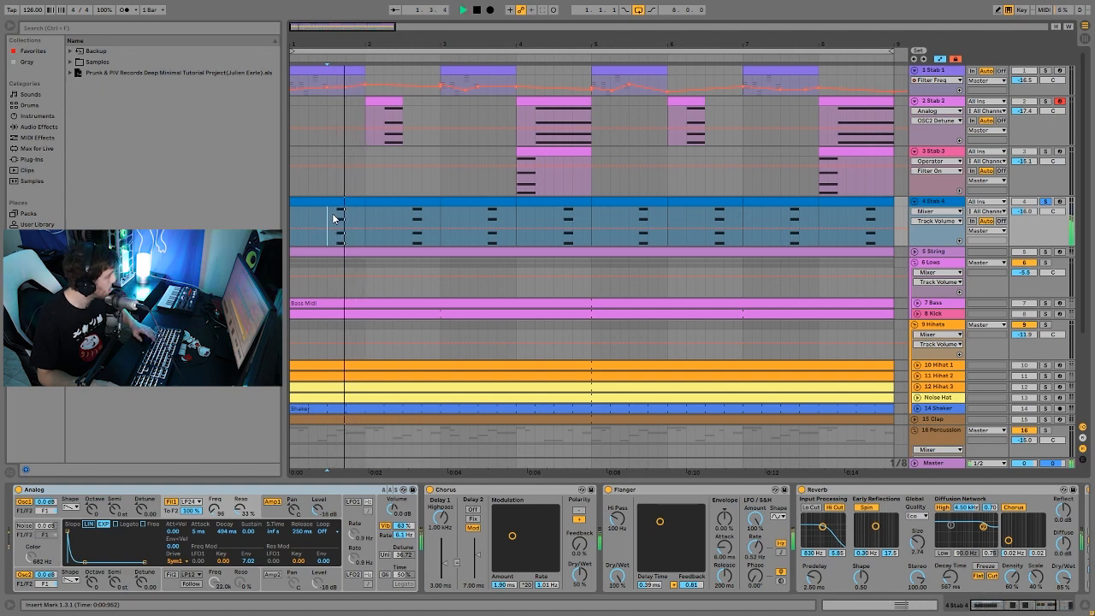
key(space)
key(space)
key(space)
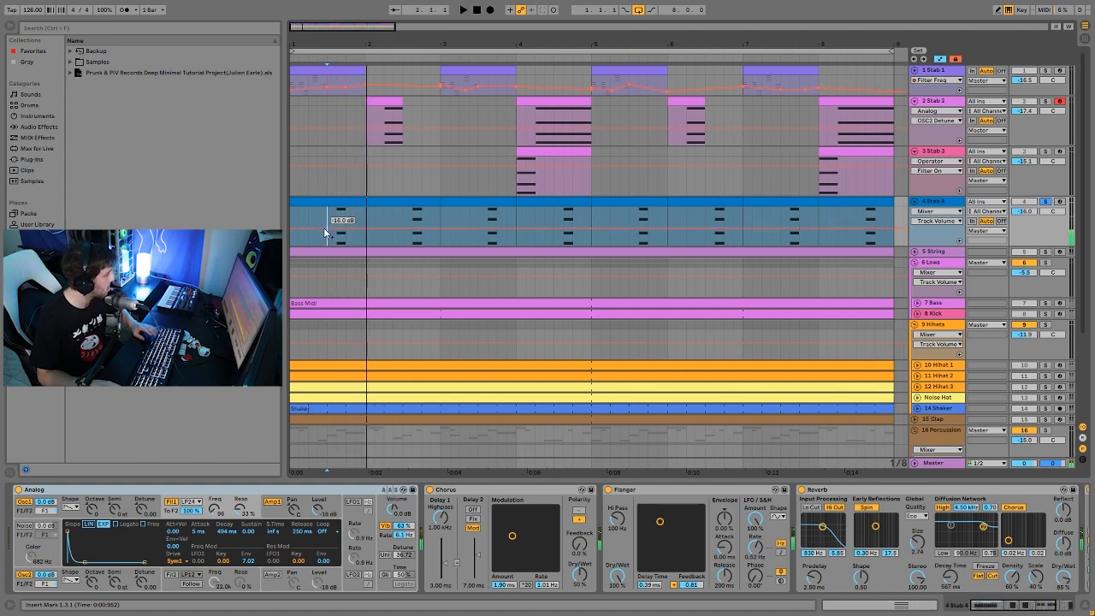
click(270, 517)
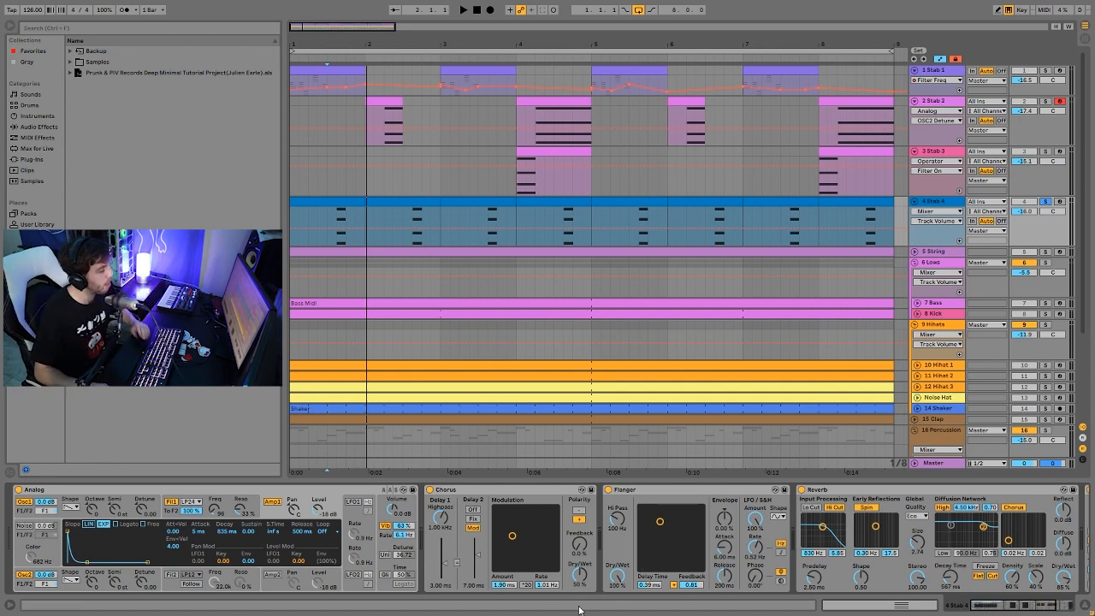
- Compare Stab 4 with the Flanger switched off and back on, and play the stab through its effects
click(609, 490)
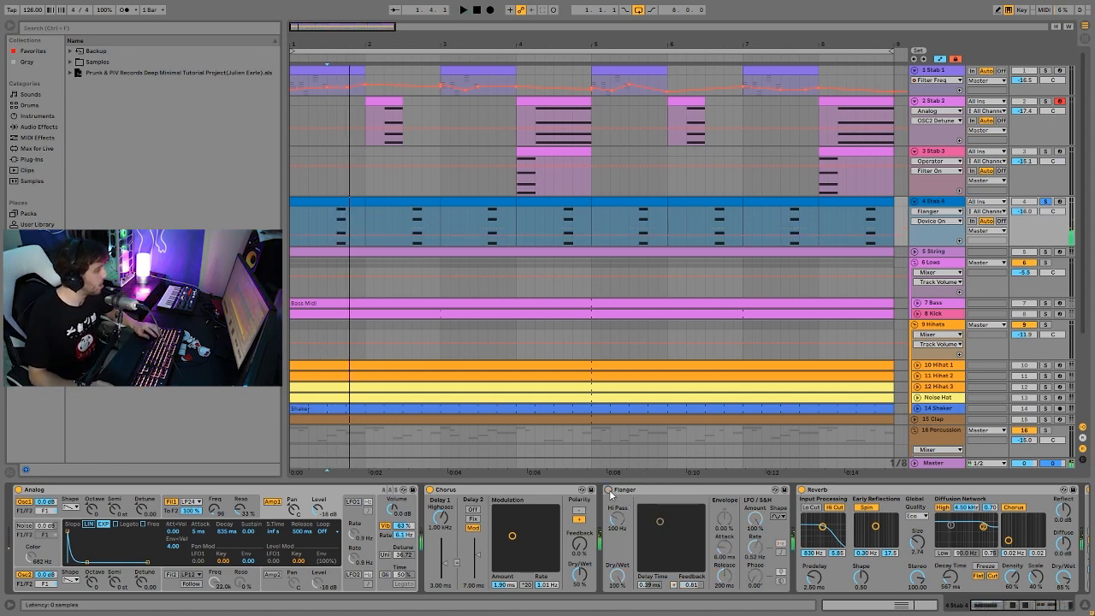
click(608, 489)
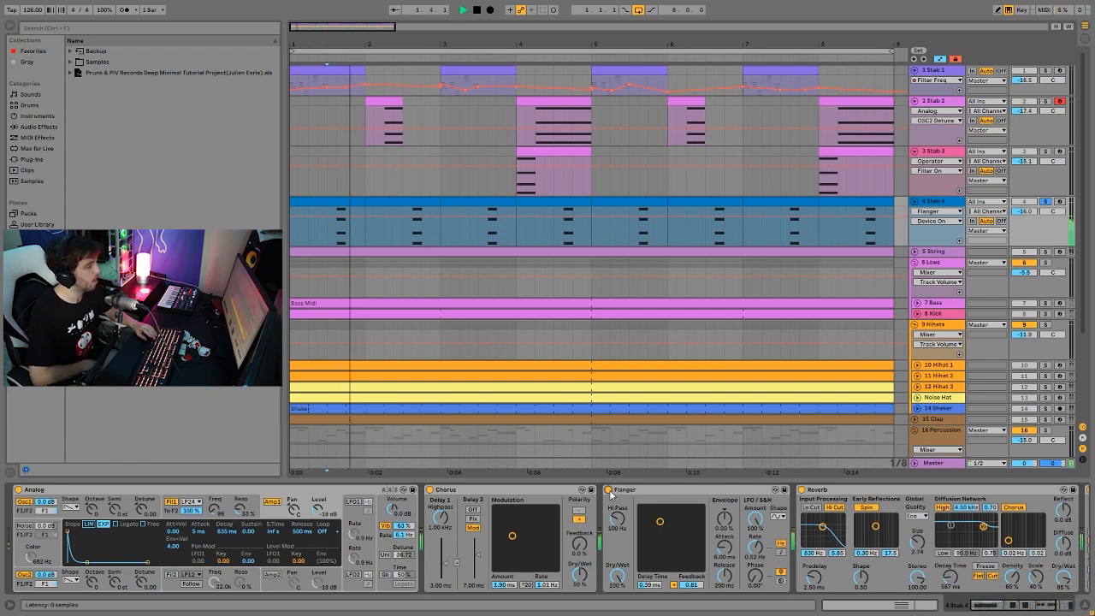
key(space)
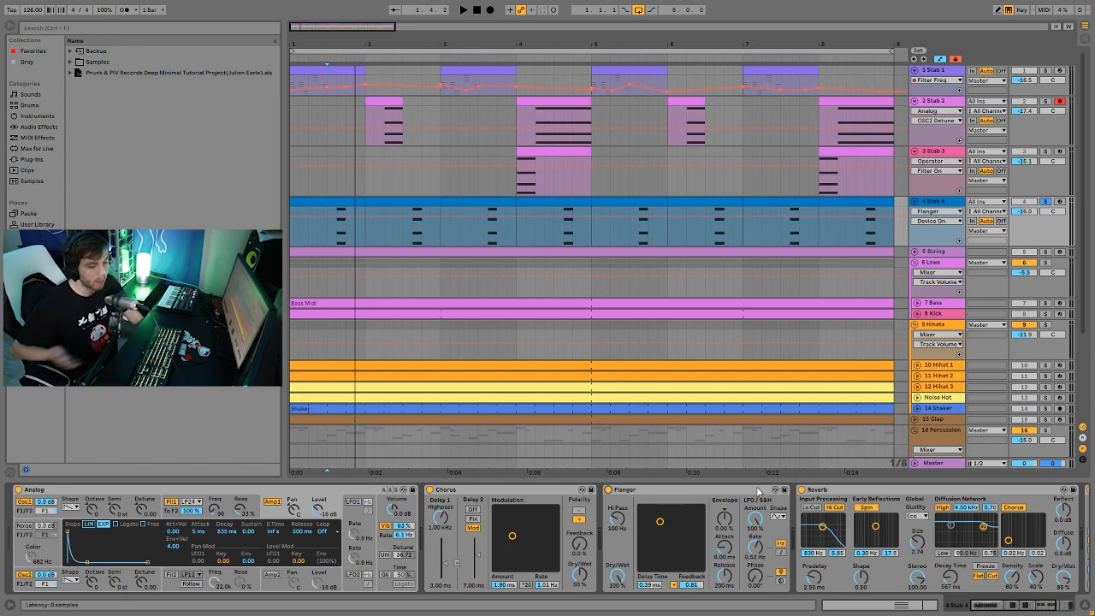
key(space)
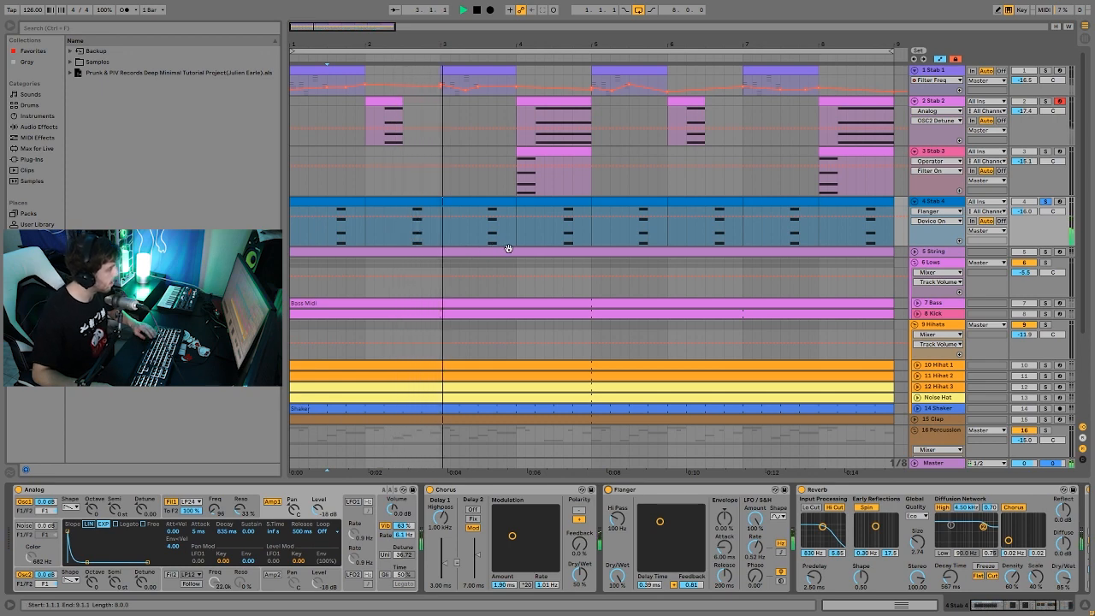
key(space)
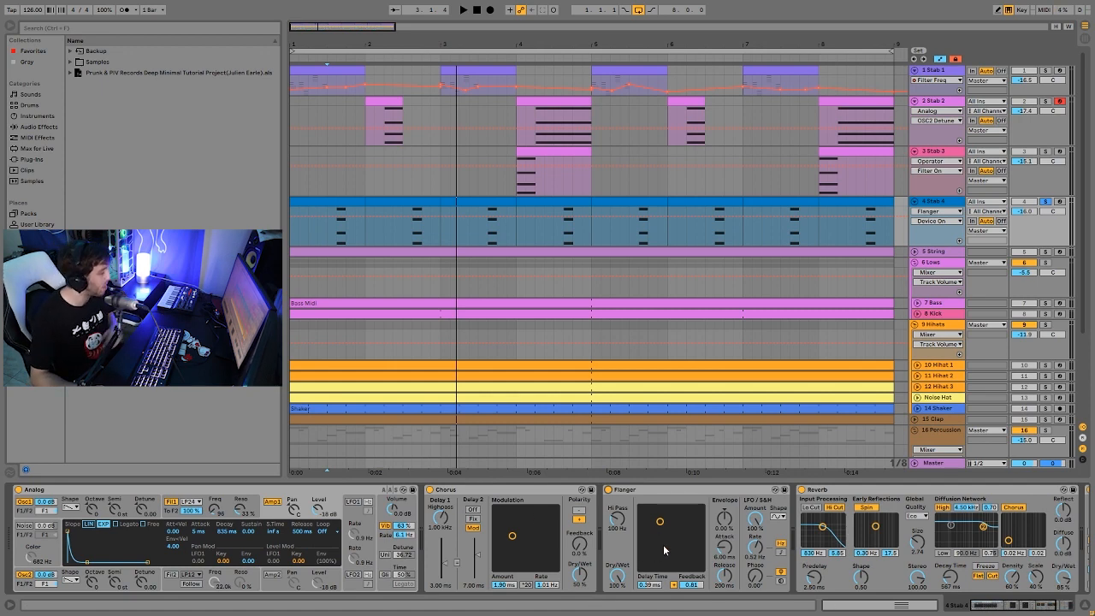
- Examine Stab 4's Reverb and Drum Buss and audition a longer Reverb decay time, restoring it to 567 ms
scroll(663, 544, right, 5)
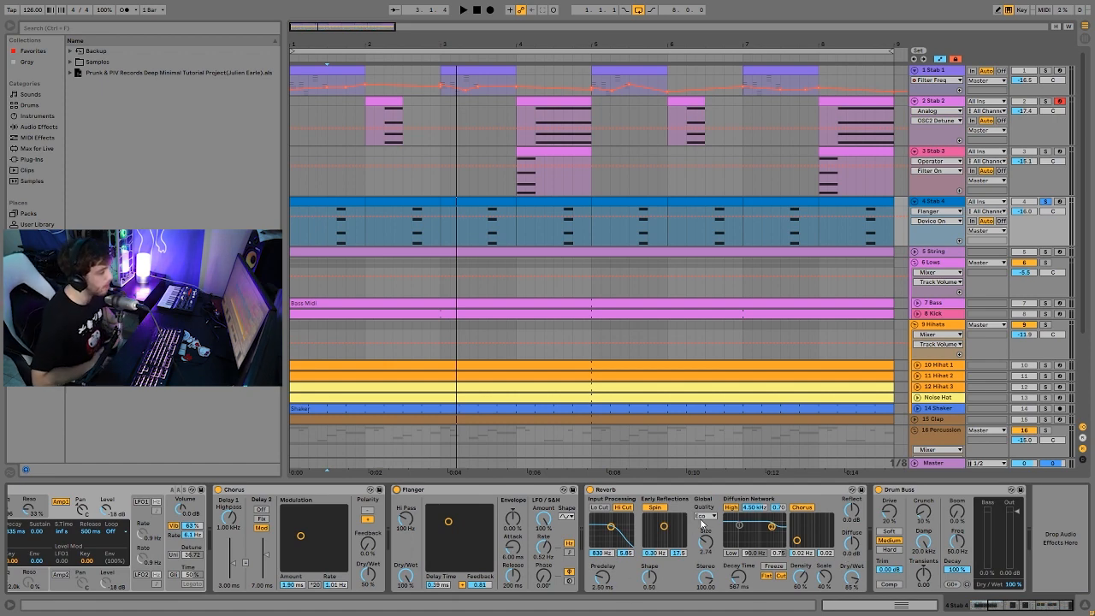
click(740, 587)
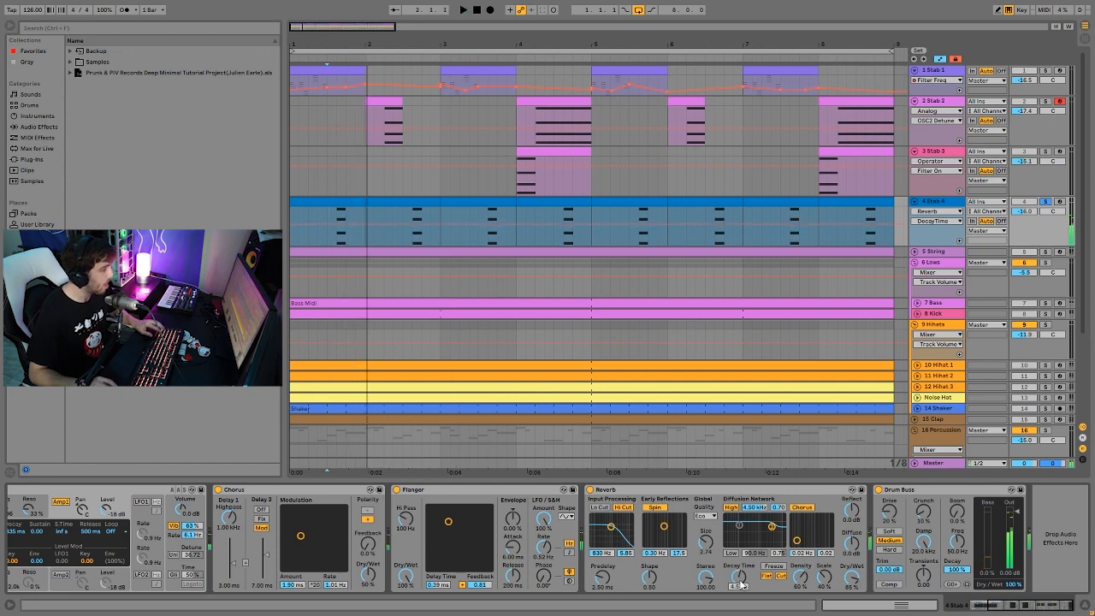
key(Return)
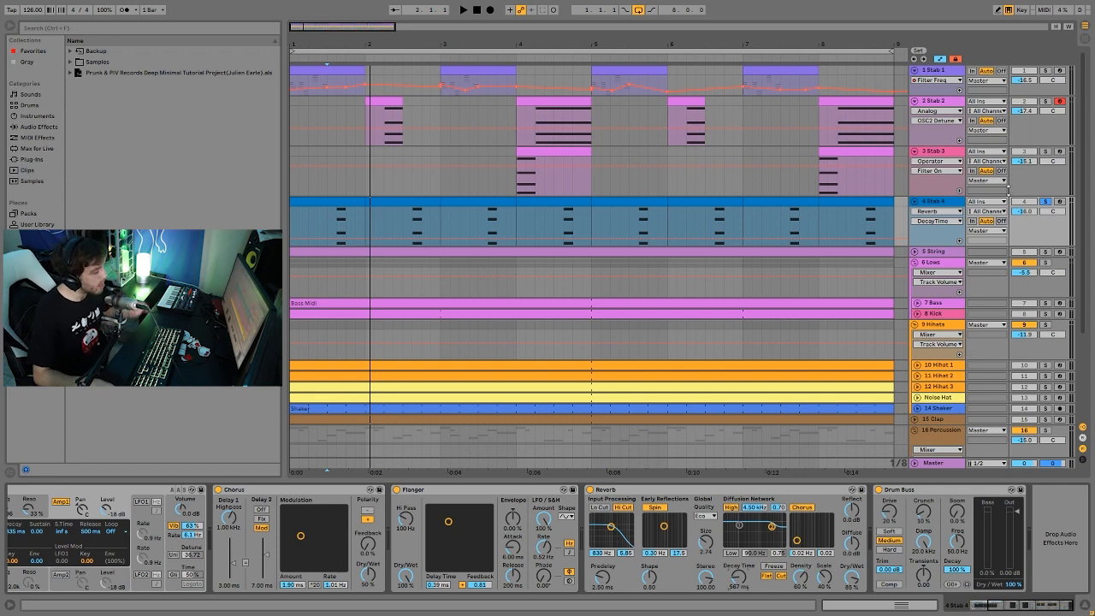
- Remove the solo from Stab 4, select its first bar and play the full mix from bar 1
click(1046, 202)
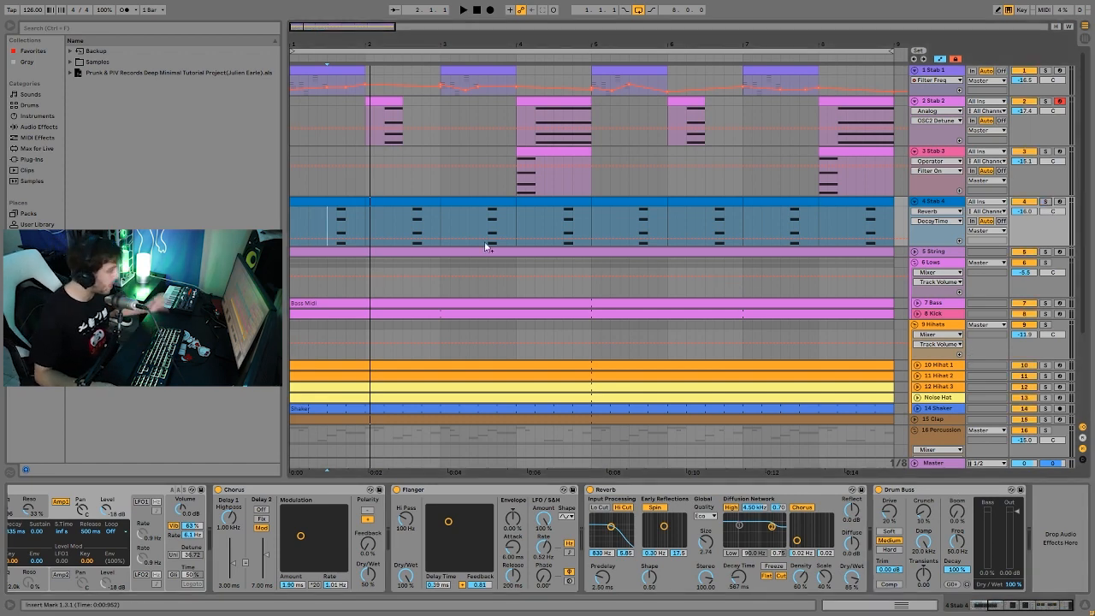
click(338, 198)
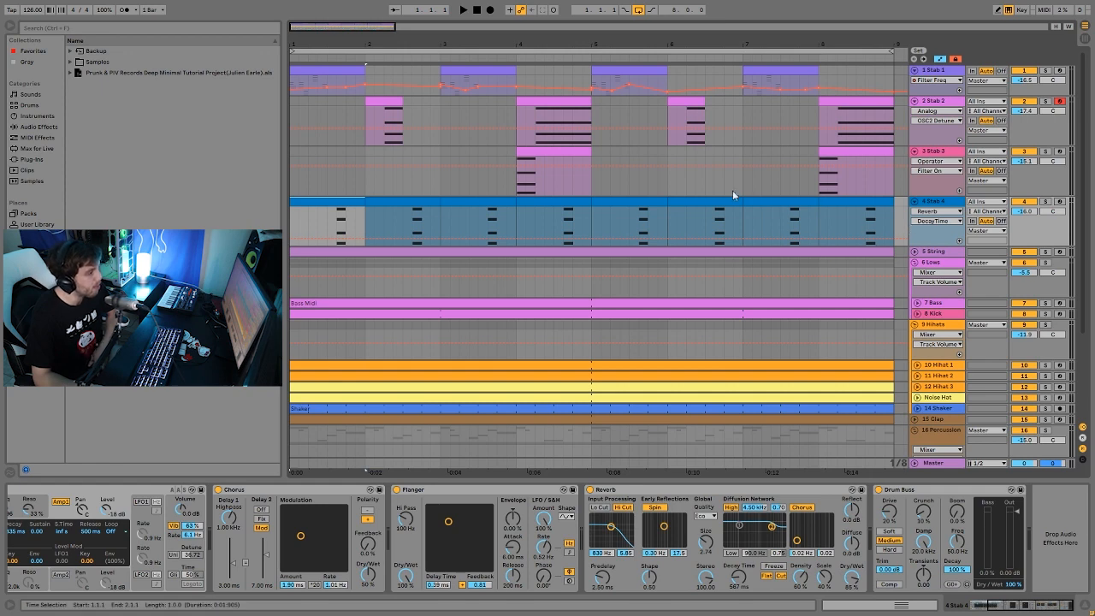
key(space)
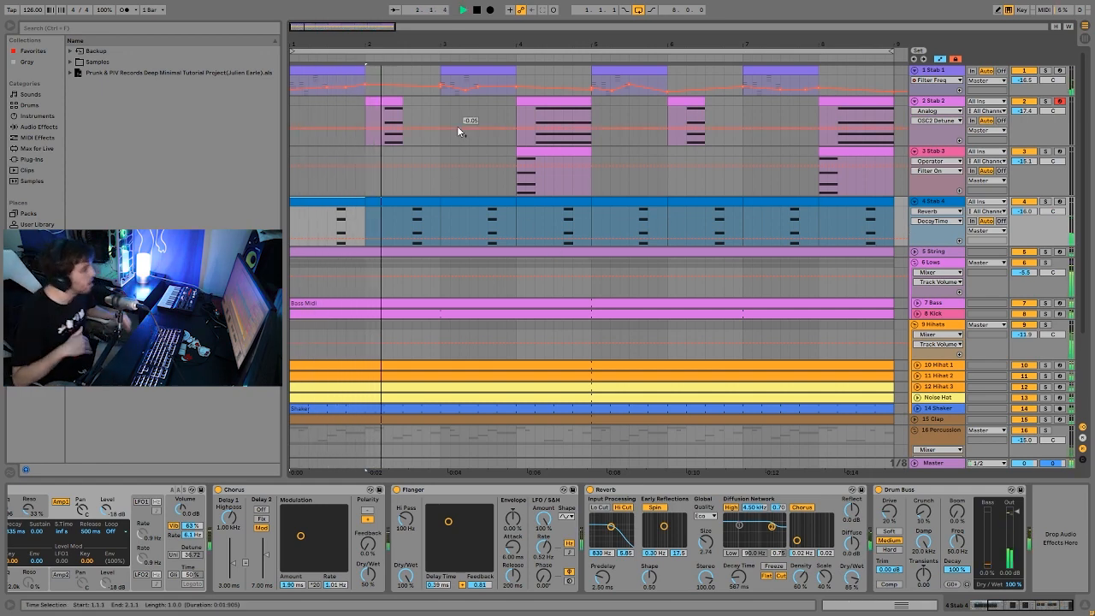
key(space)
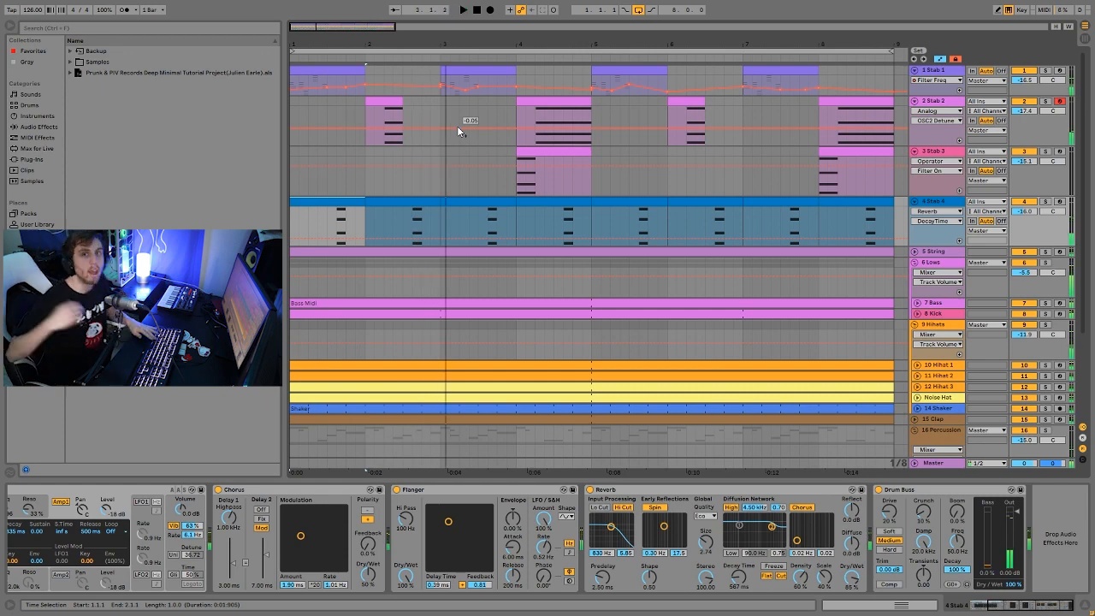
key(space)
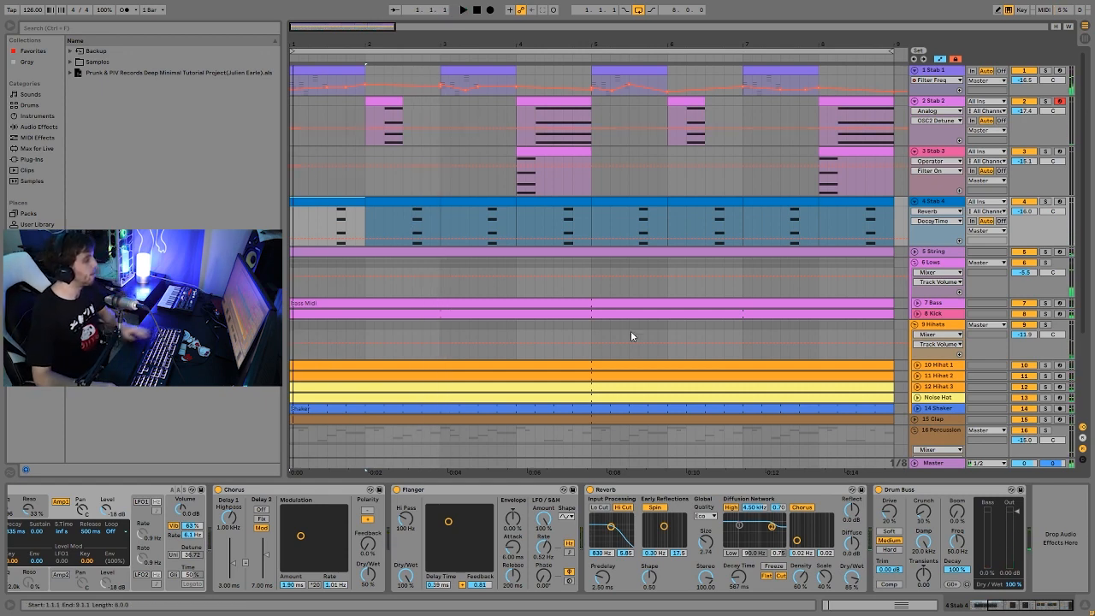
- Solo the String track, play it from bar 1, and unfold it to examine its MIDI clip
click(1045, 253)
click(928, 252)
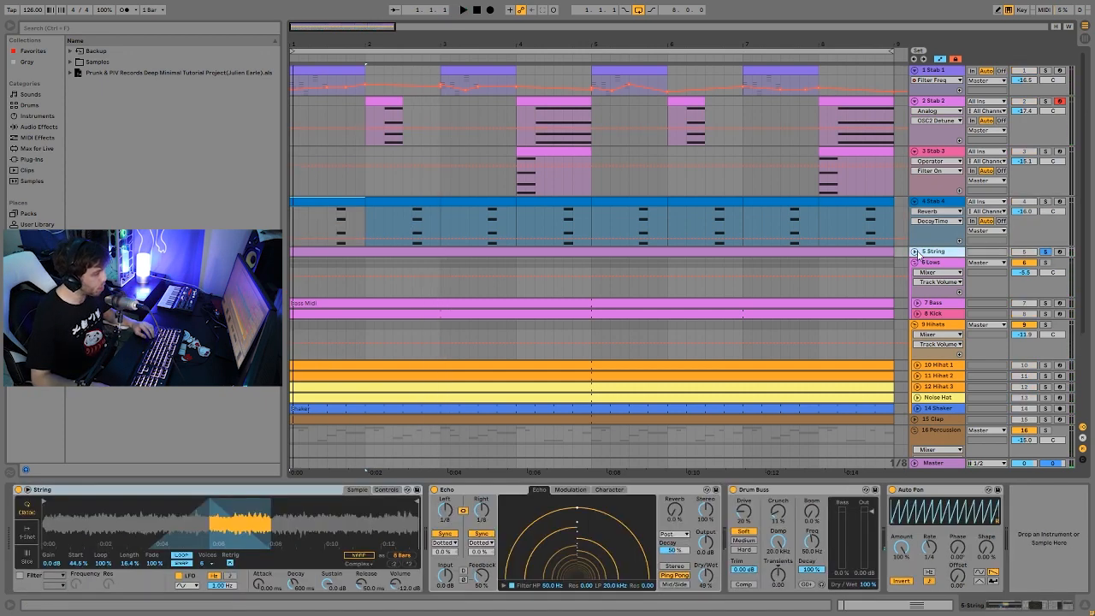
key(space)
click(914, 251)
double_click(790, 256)
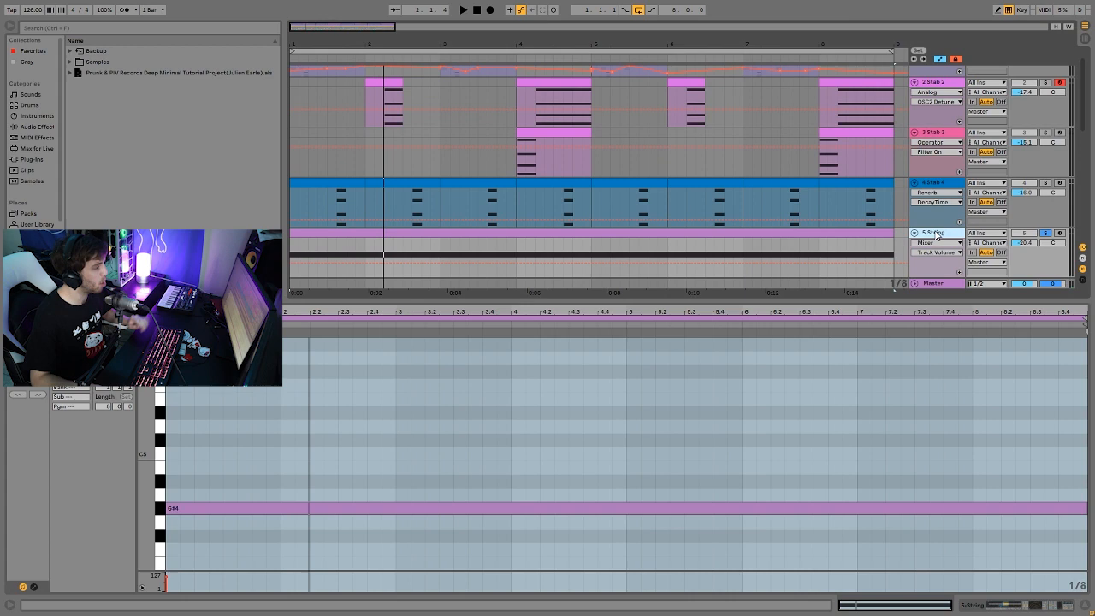
click(936, 235)
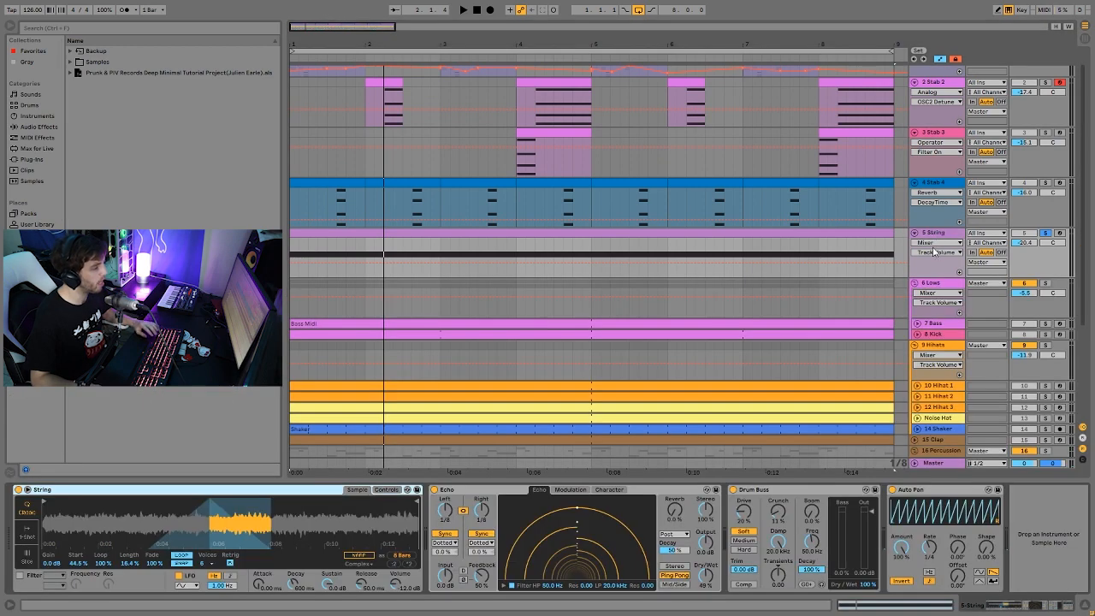
click(1050, 234)
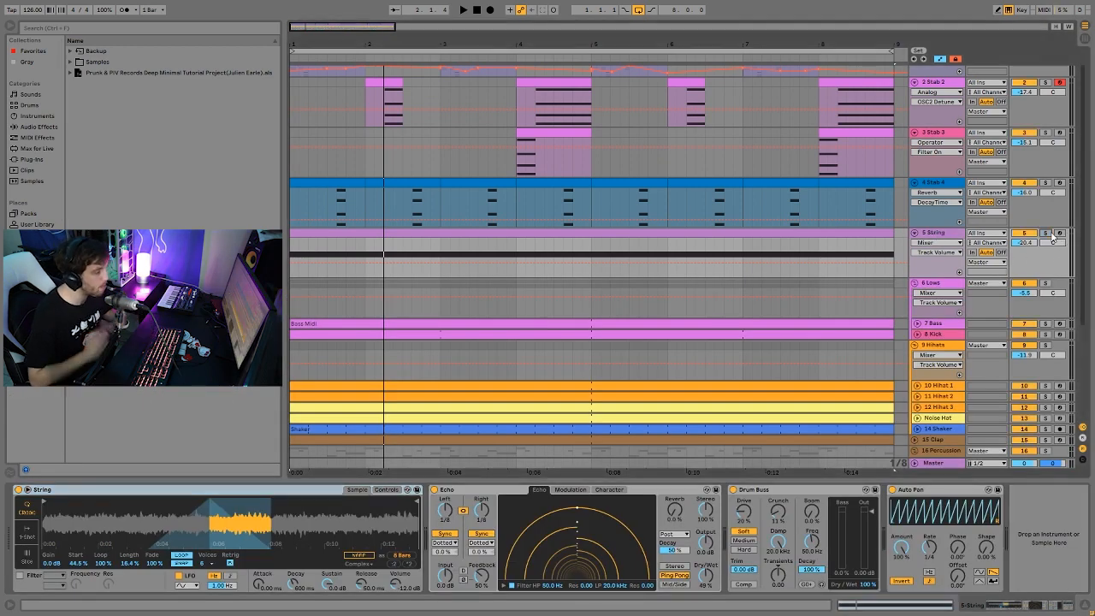
click(1044, 233)
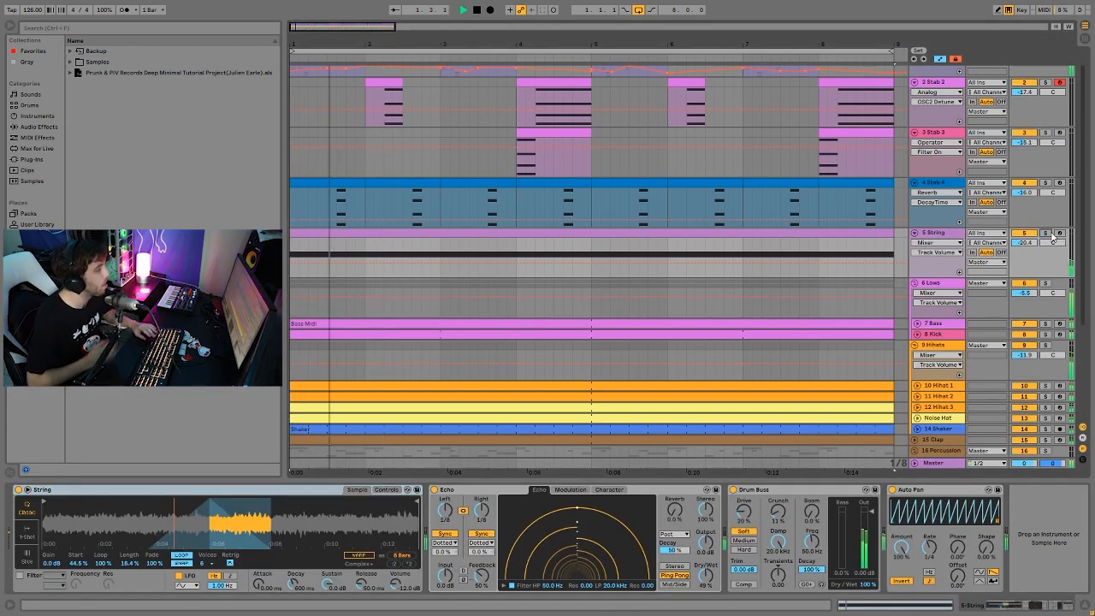
key(space)
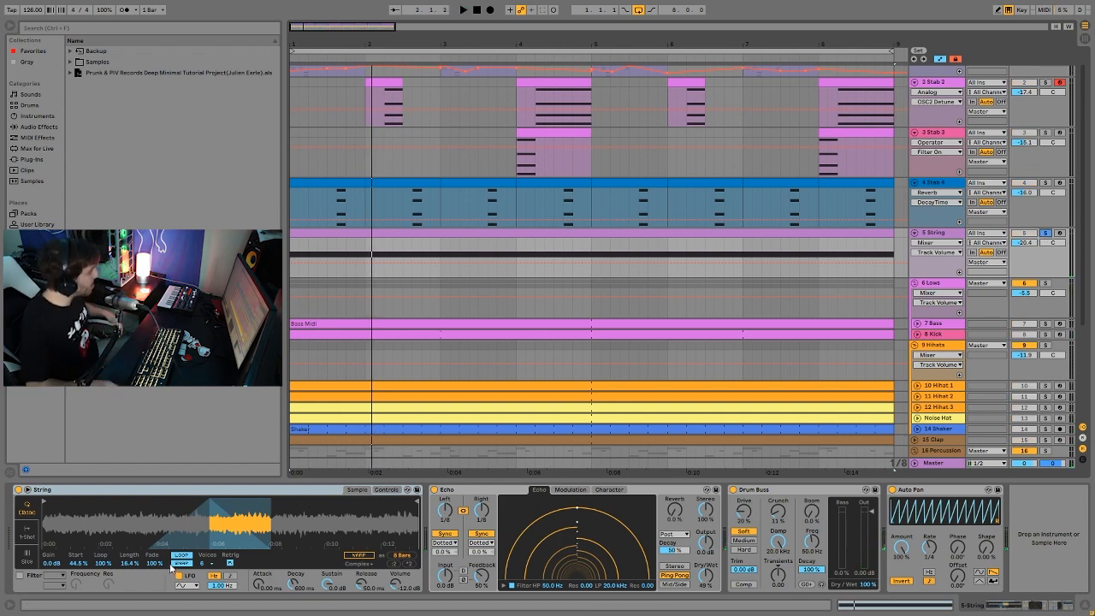
- Reveal String.wav in the browser from Simpler, and arm the String track to play notes in the C4 to C5 octave
right_click(216, 530)
click(244, 481)
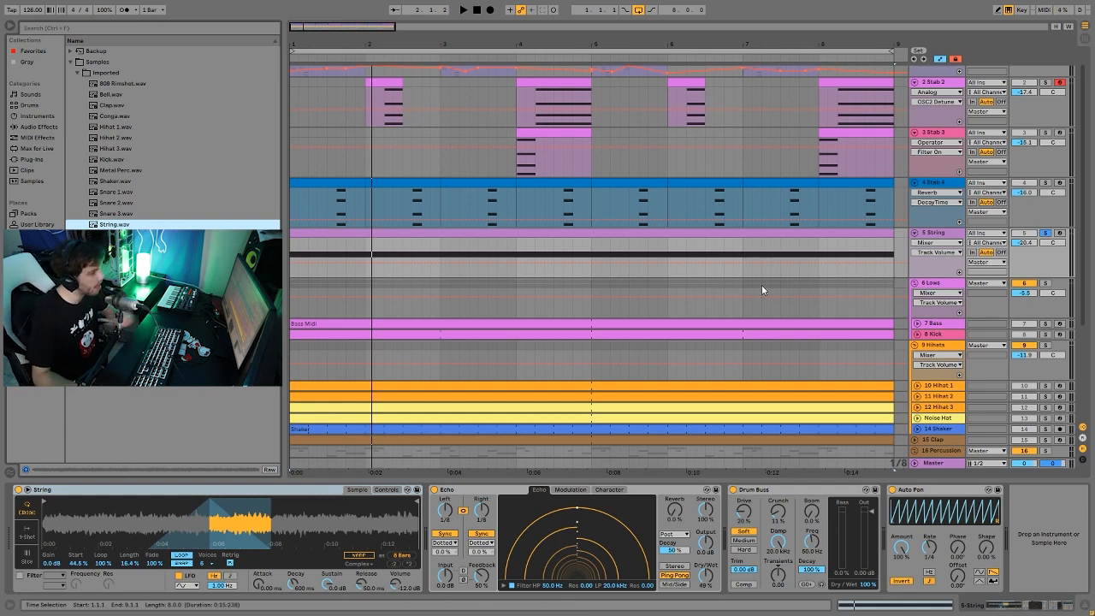
click(1059, 232)
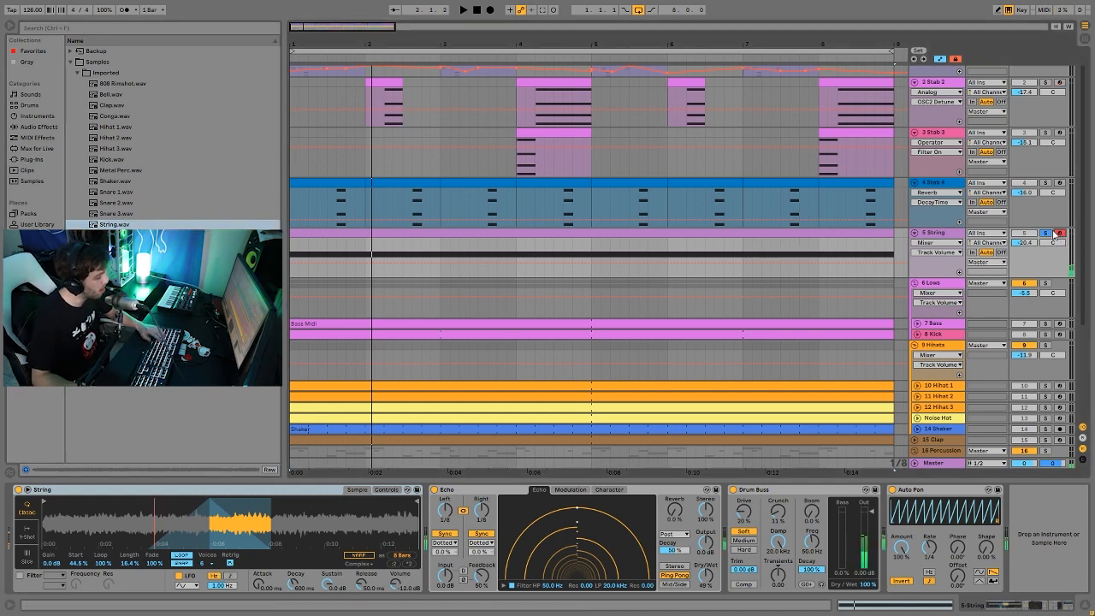
key(x)
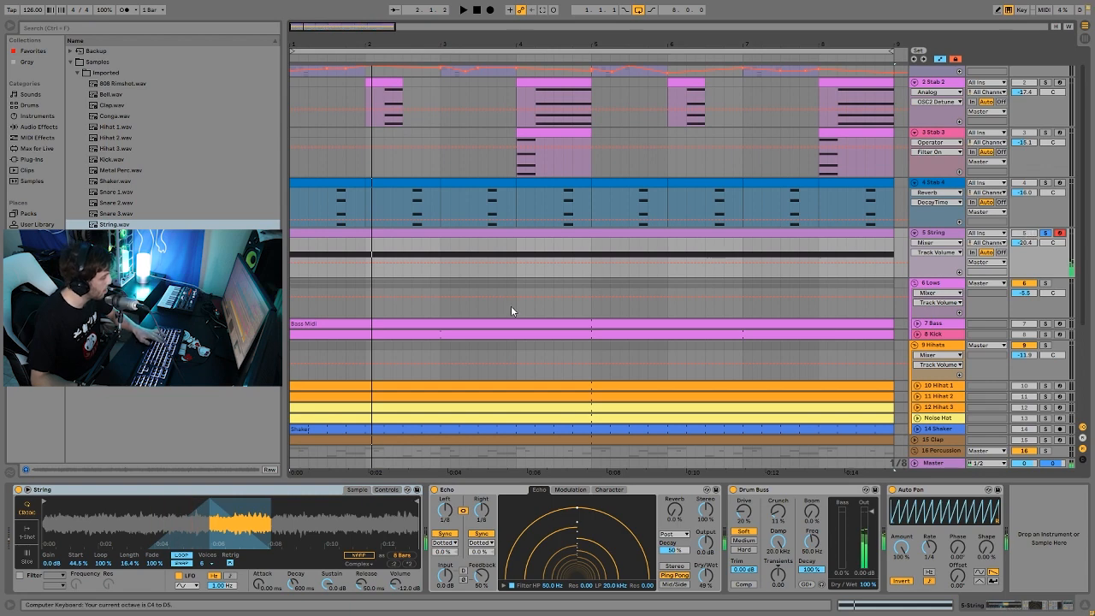
key(a)
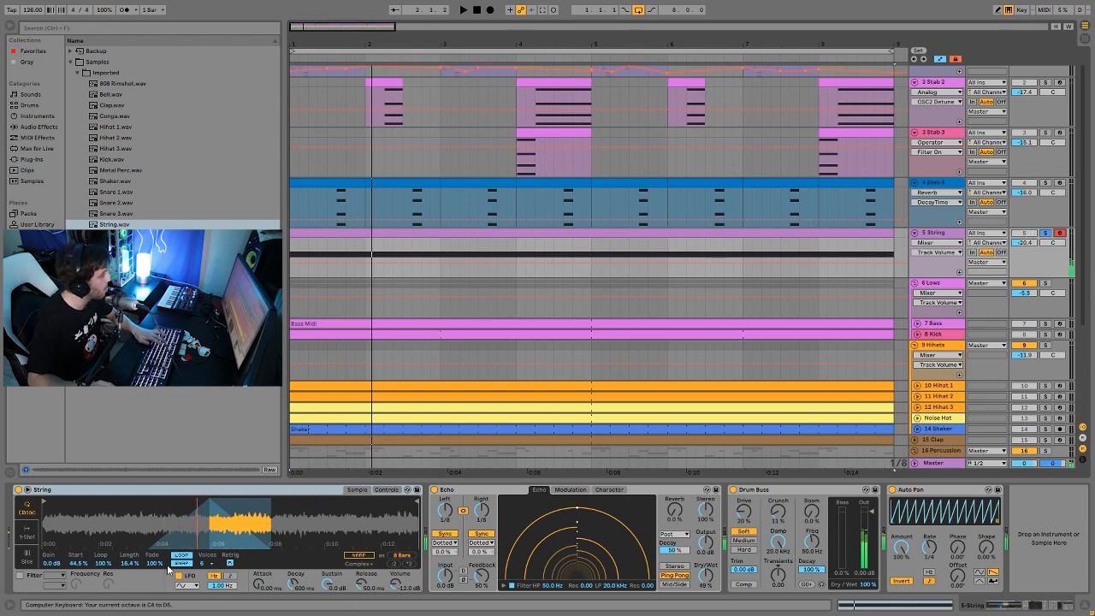
- Audition a held note with Simpler's loop fade at 0% and set it back to 100%
drag(154, 564, 154, 609)
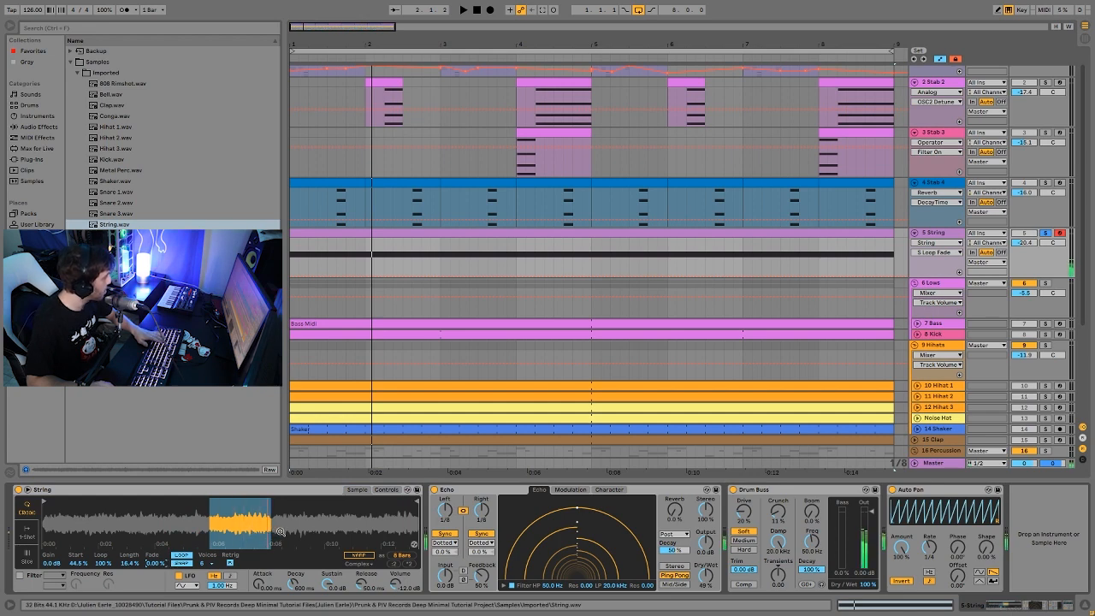
drag(174, 565, 184, 507)
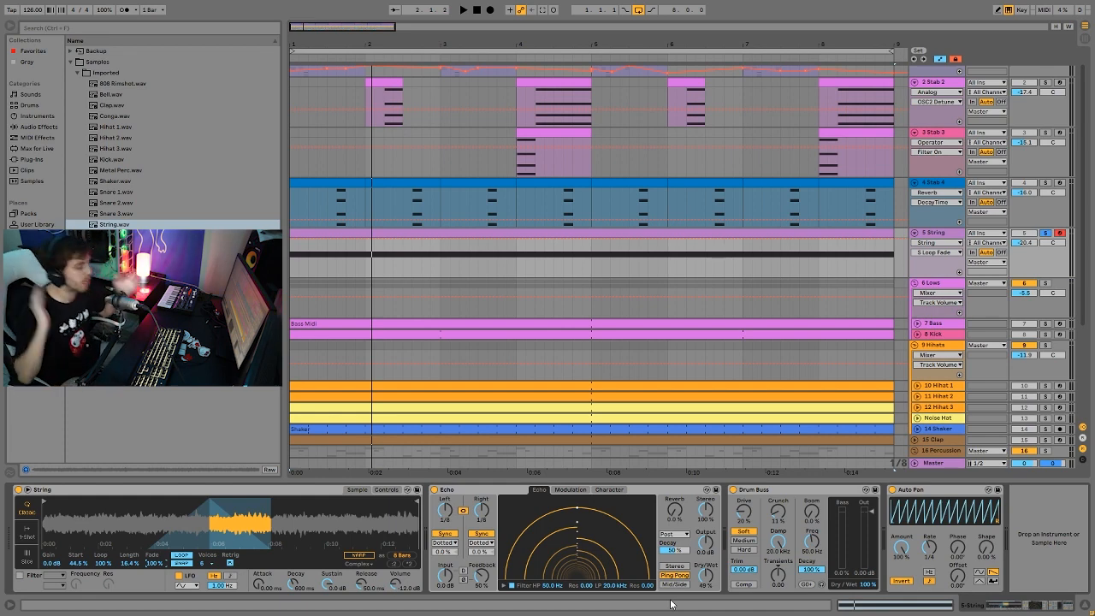
key(a)
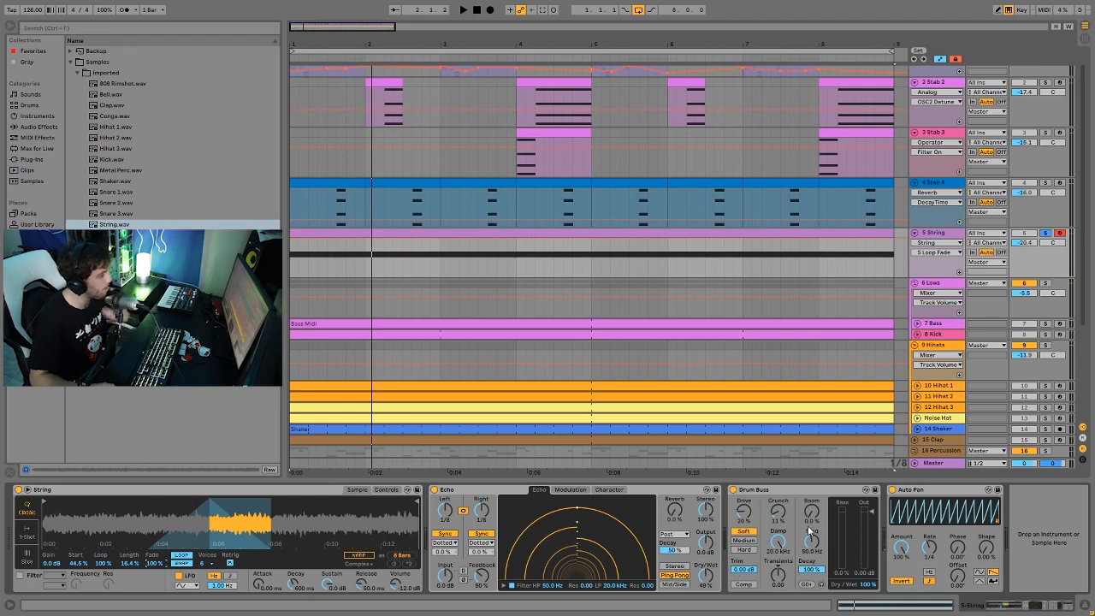
- Examine String's Auto Pan and play the soloed string with and without the Kick soloed alongside it
click(938, 489)
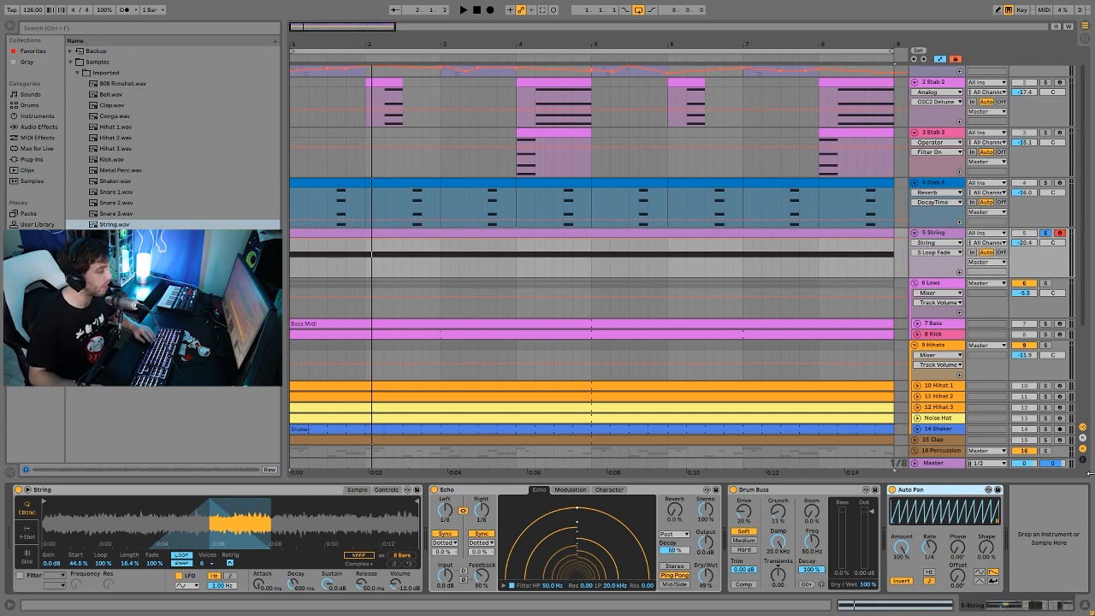
key(space)
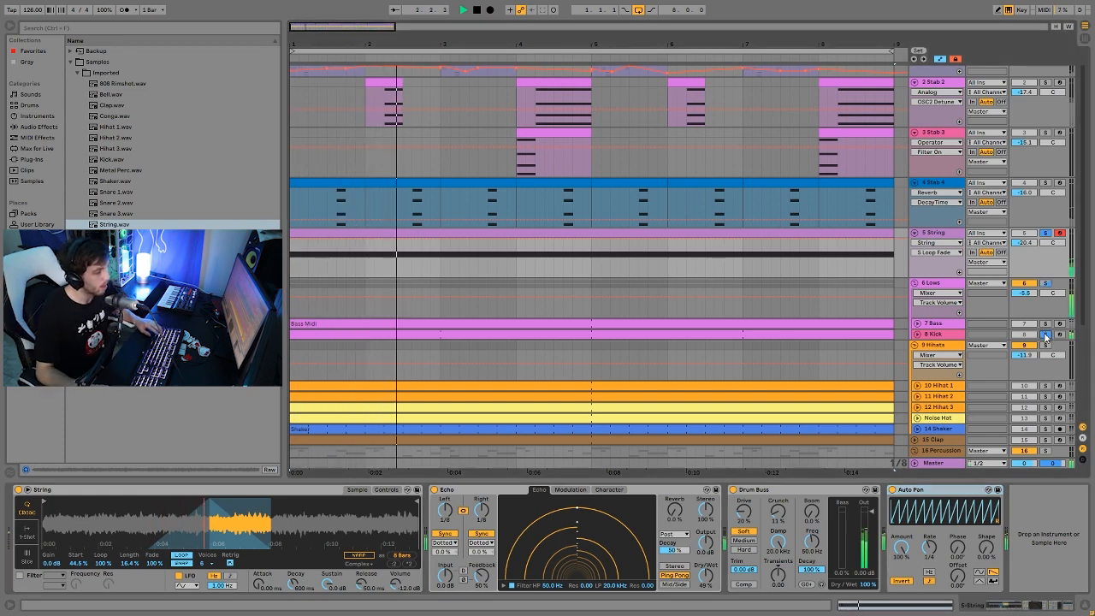
key(space)
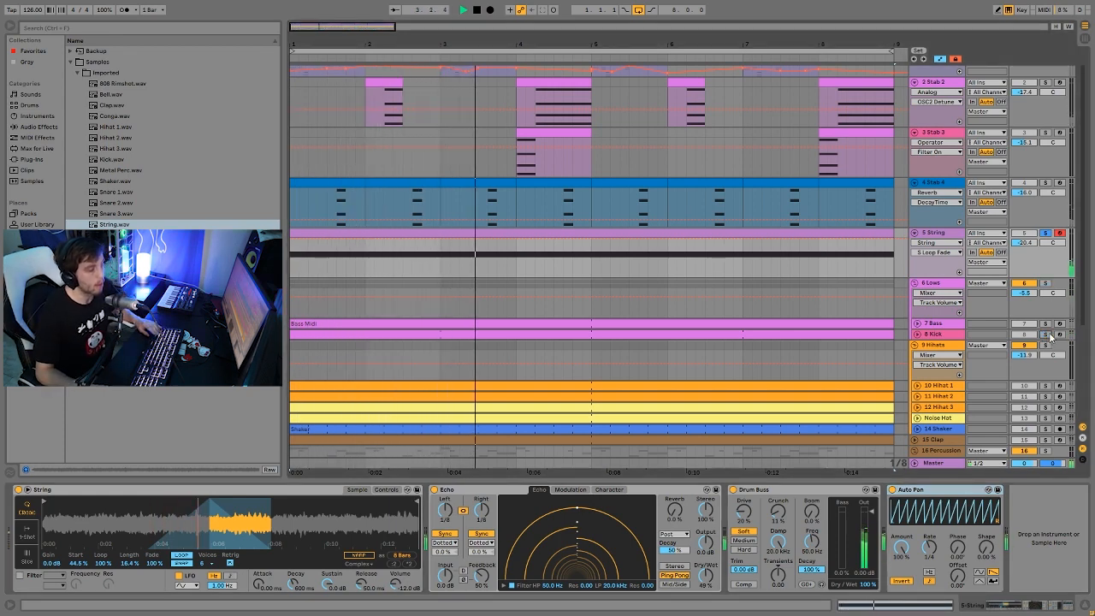
click(1045, 335)
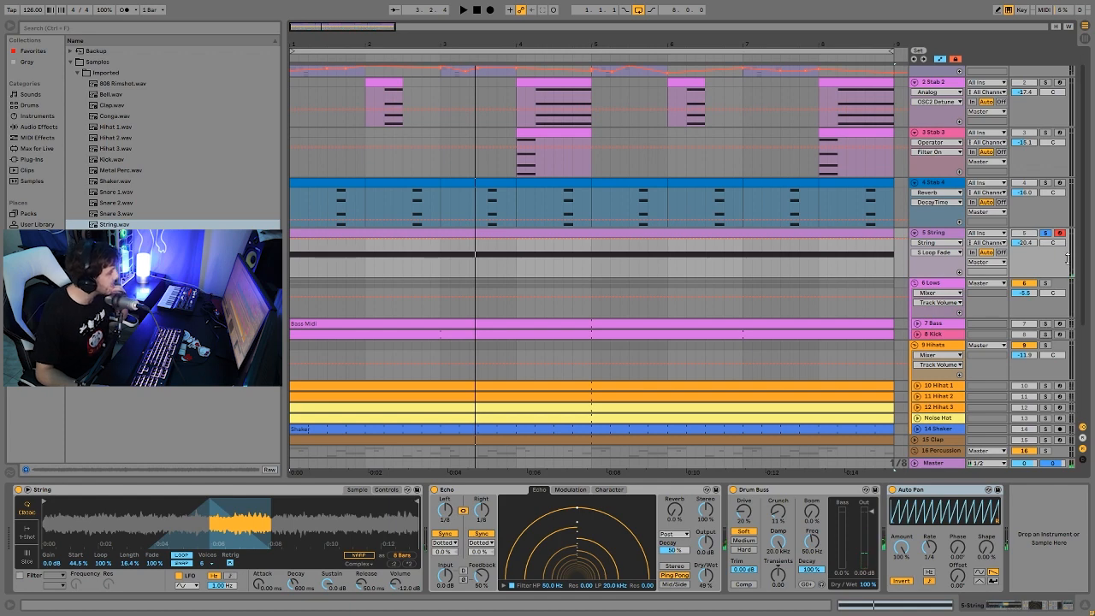
- Clear the String solo, play the full mix with Bass and Kick muted, and switch both tracks back on
double_click(1049, 335)
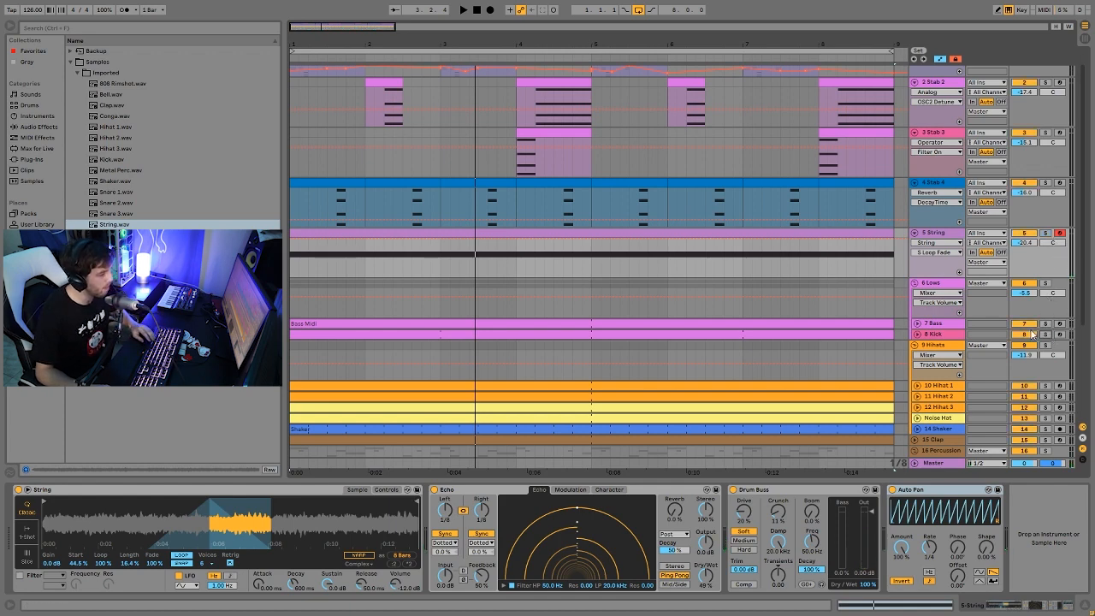
key(space)
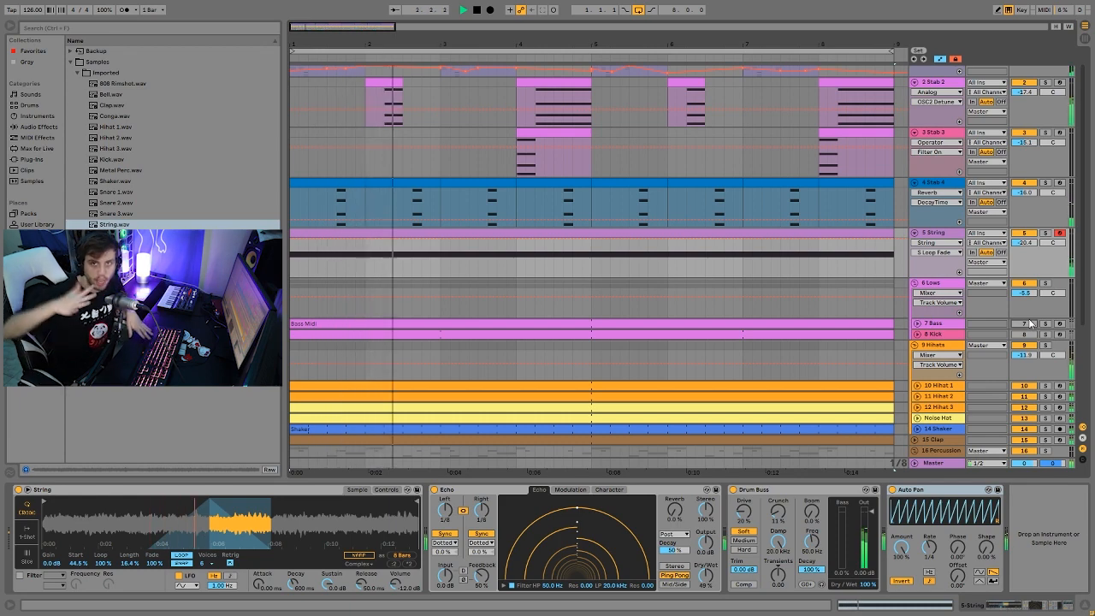
key(space)
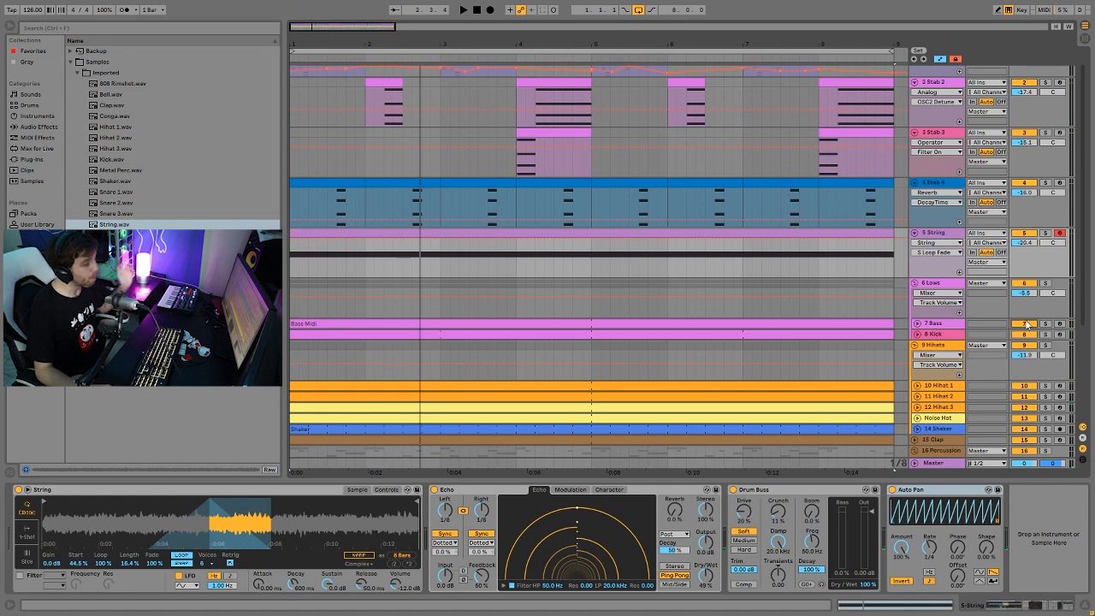
- Solo the Bass track, play it from bar 1, and unfold it to examine the notes of its Bass Midi clip
click(1044, 323)
click(940, 324)
key(space)
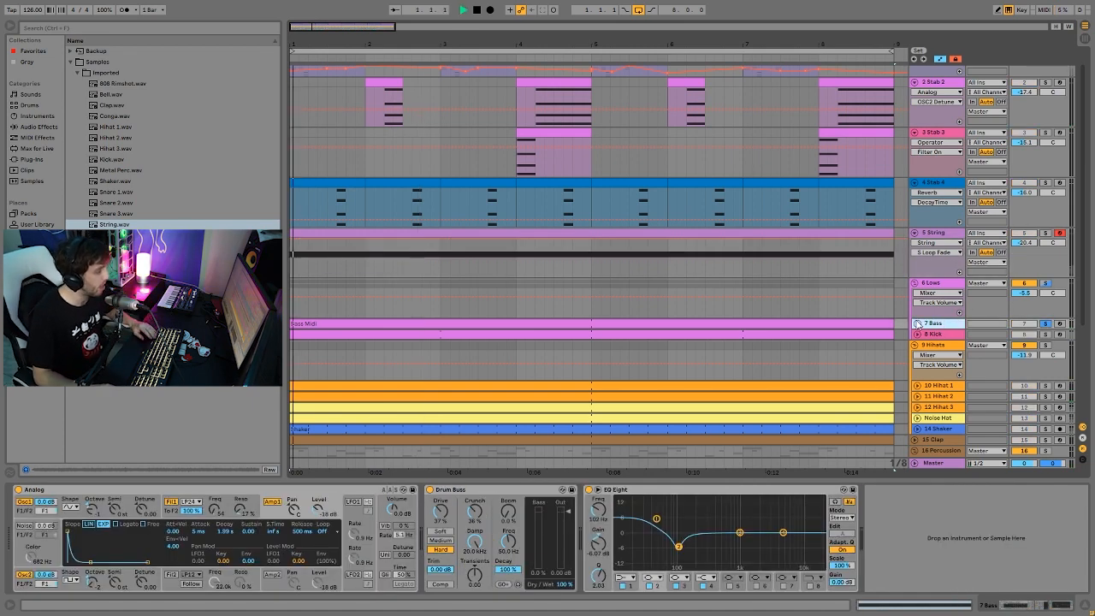
click(917, 323)
double_click(611, 334)
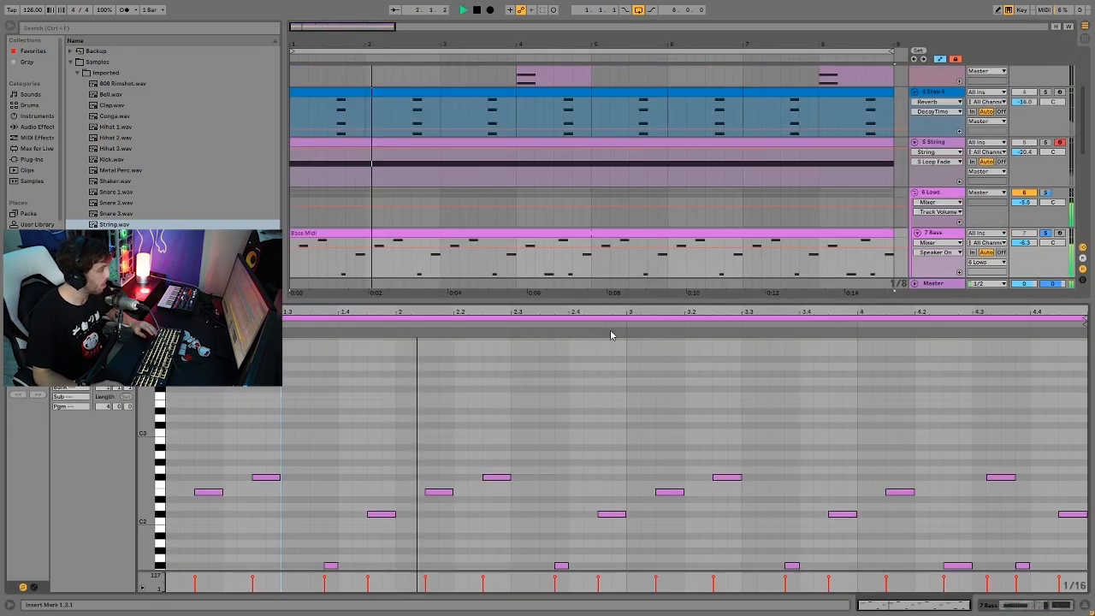
click(512, 418)
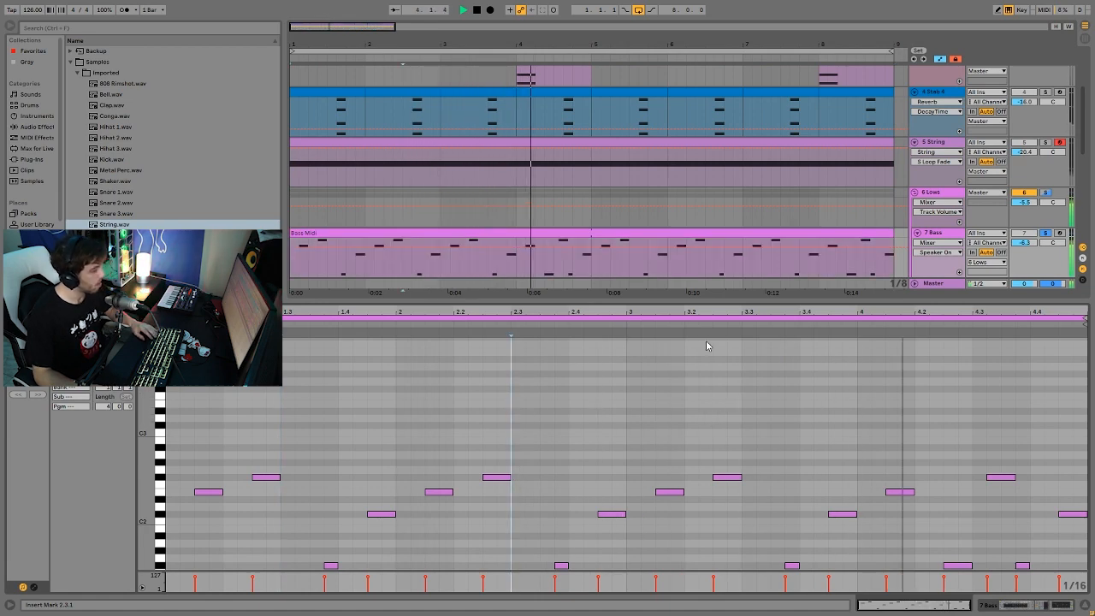
key(space)
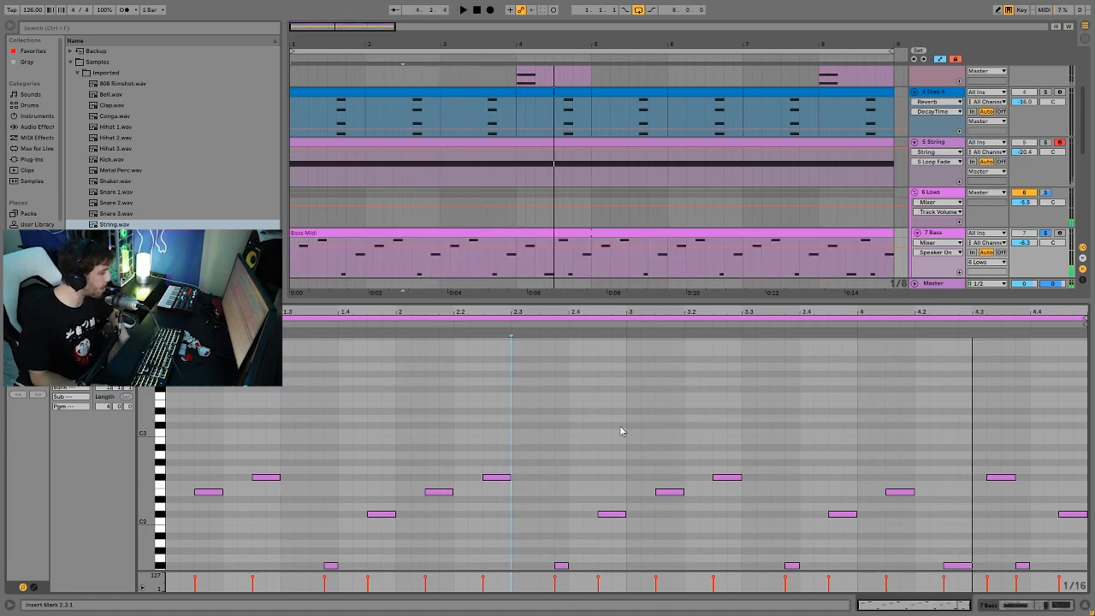
- Remove the Bass solo, select the Bass track and play the bassline in the full mix
click(1045, 235)
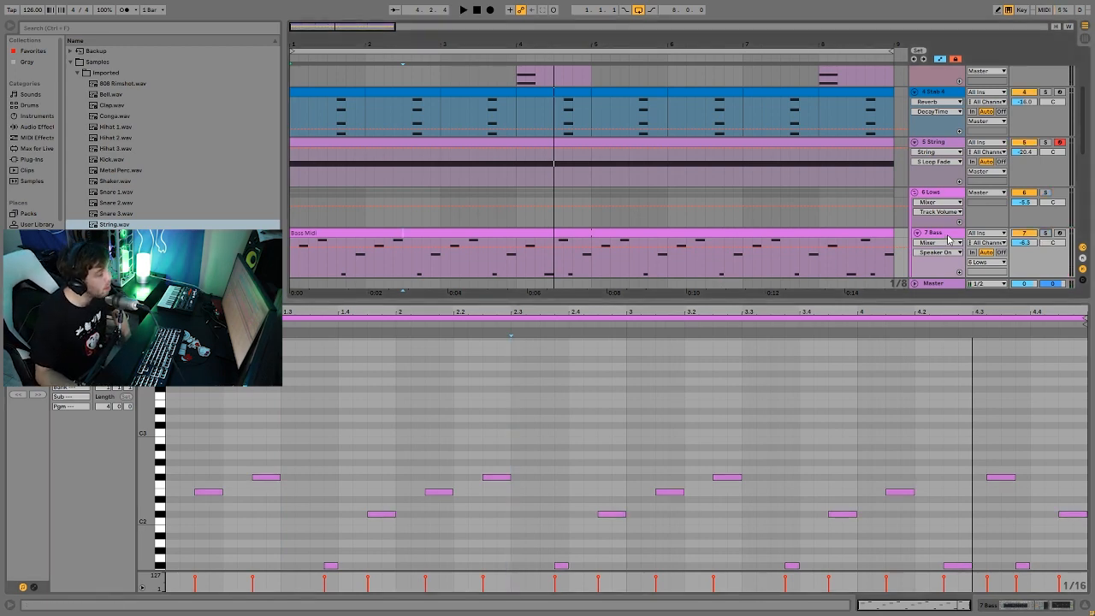
key(space)
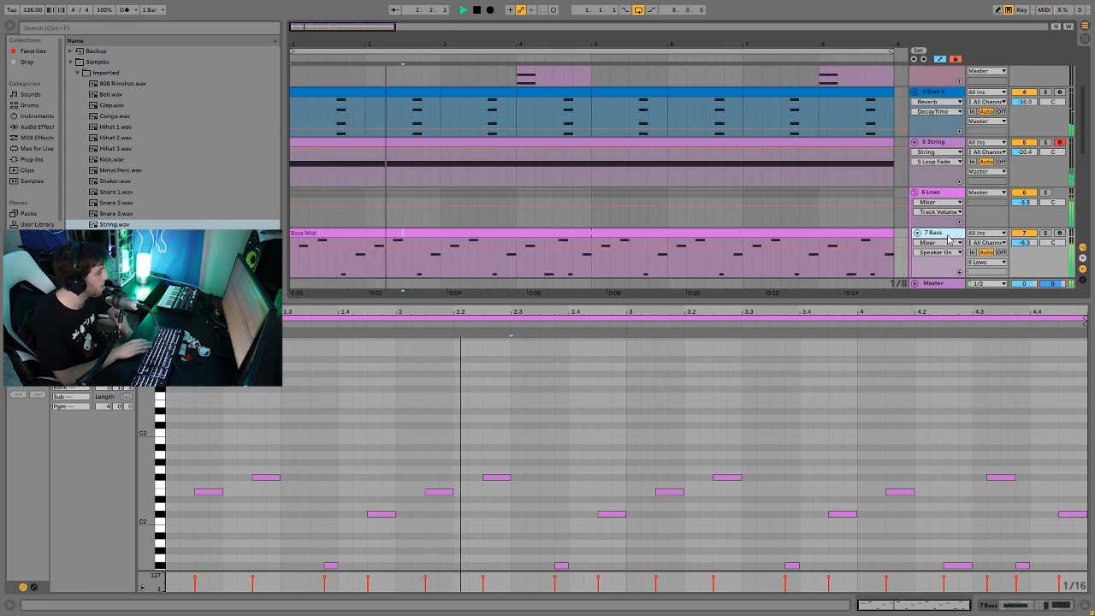
key(space)
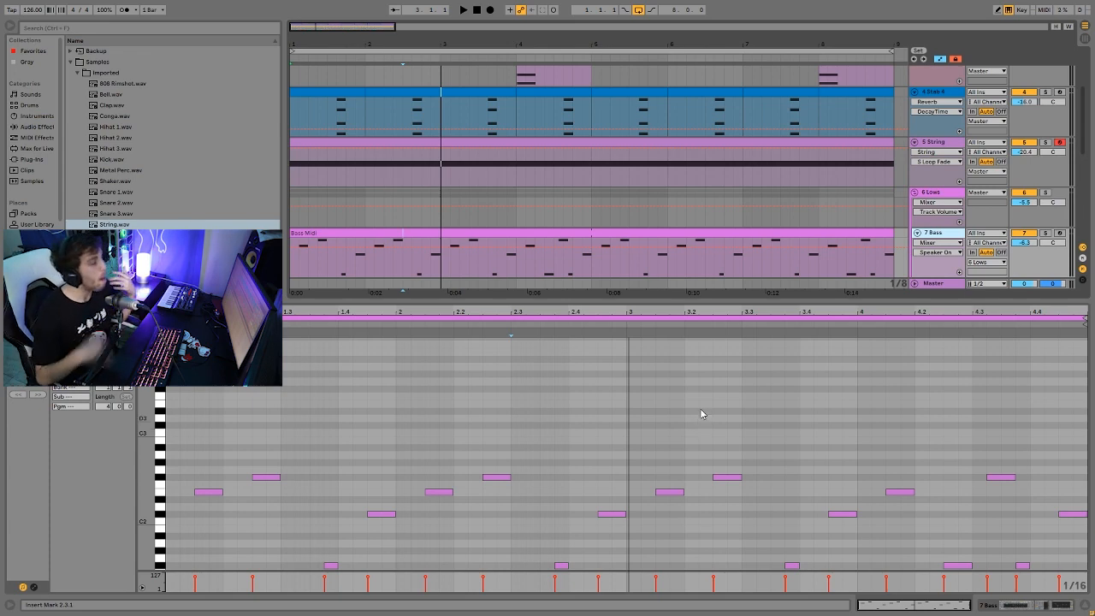
- Select the Bass Midi clip on the Bass track and play the full mix from bar 1
click(410, 233)
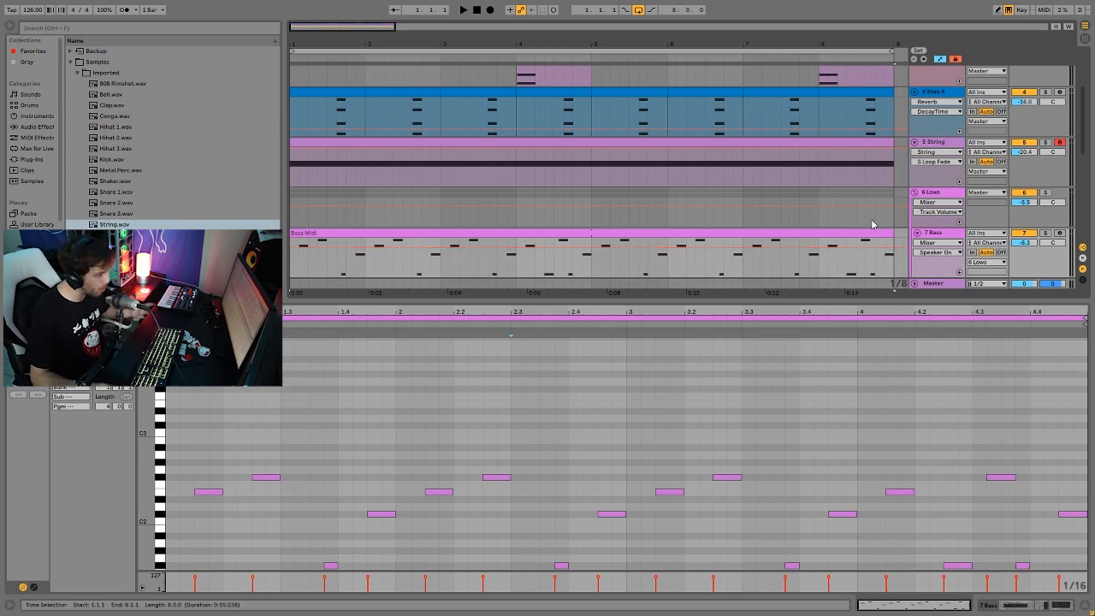
key(space)
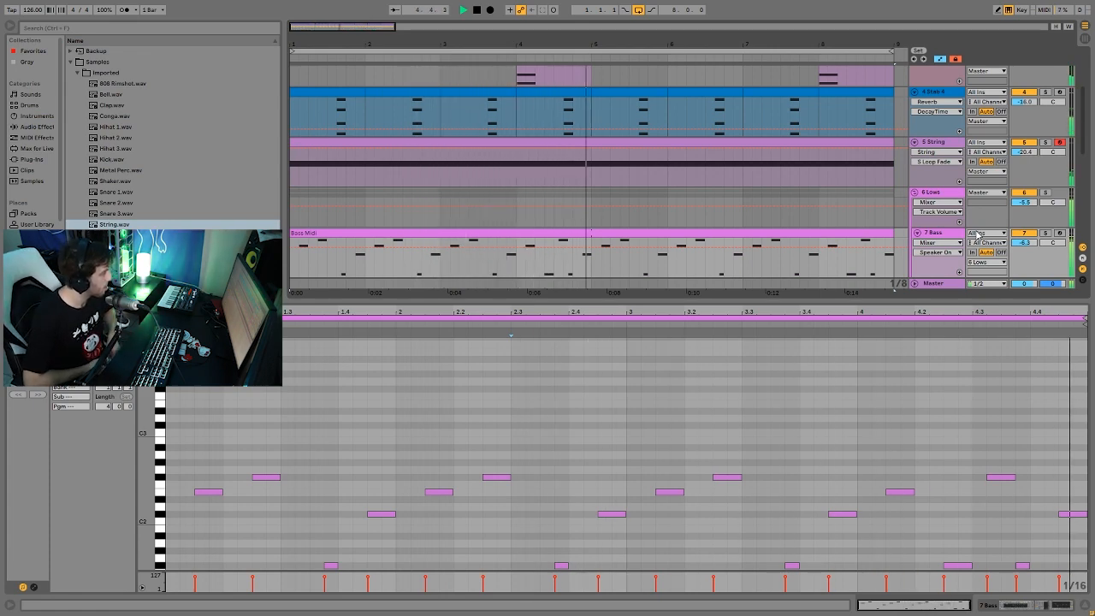
key(space)
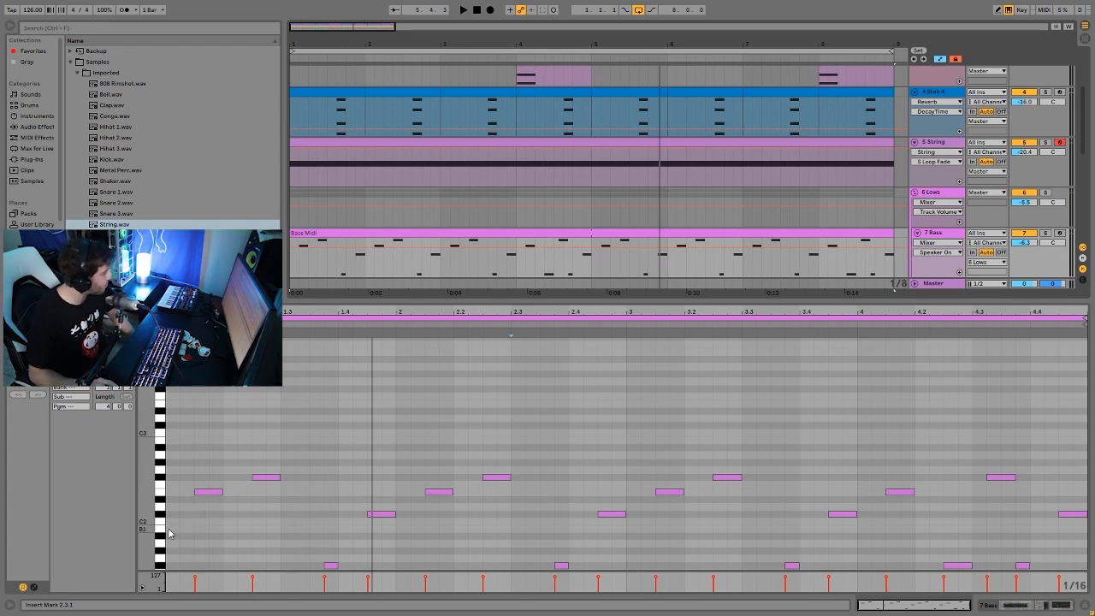
- Audition the opening E2, F#2 and C#2 notes of the Bass Midi clip, folding the piano roll to the used notes
drag(147, 531, 122, 475)
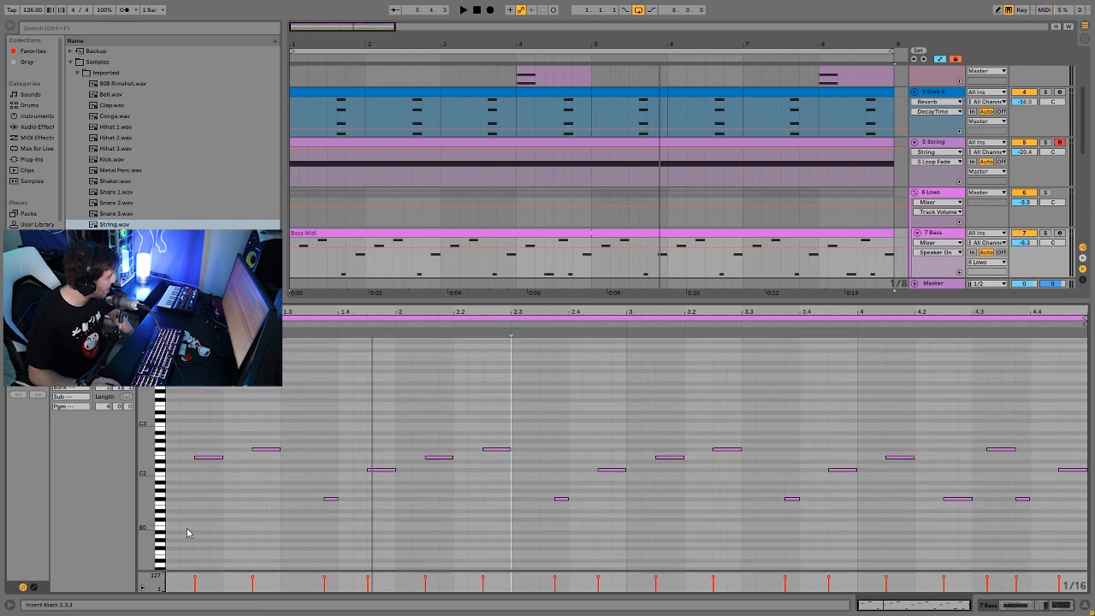
click(210, 459)
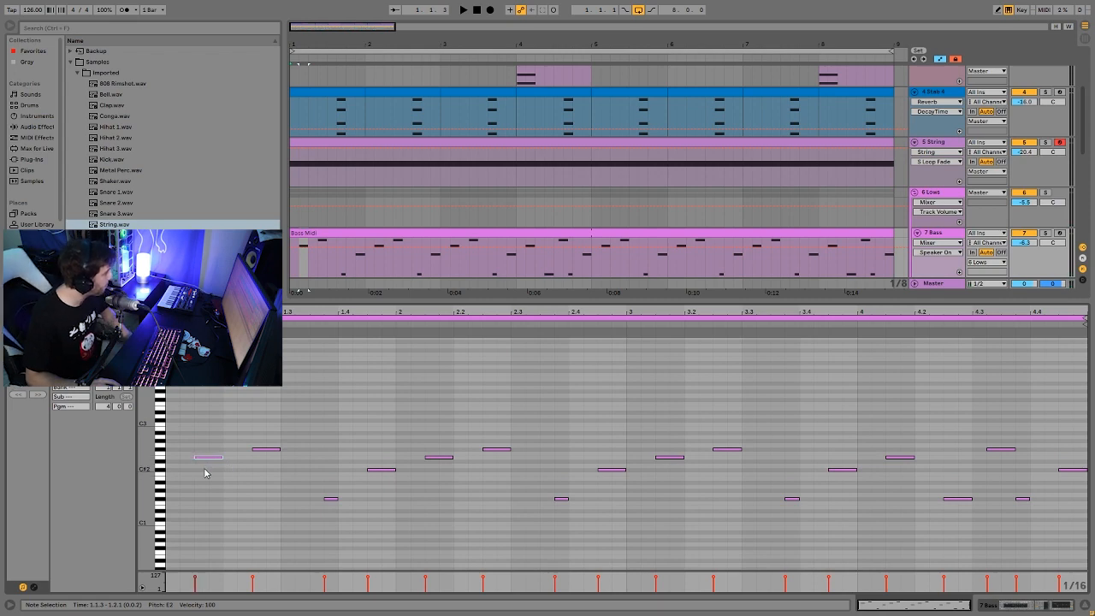
click(265, 448)
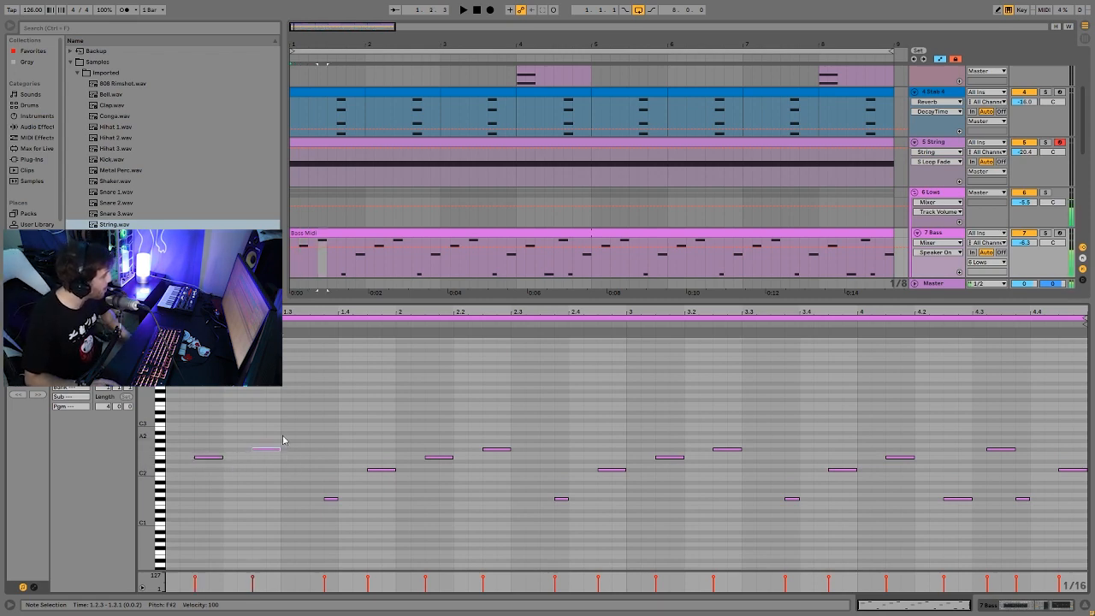
click(151, 332)
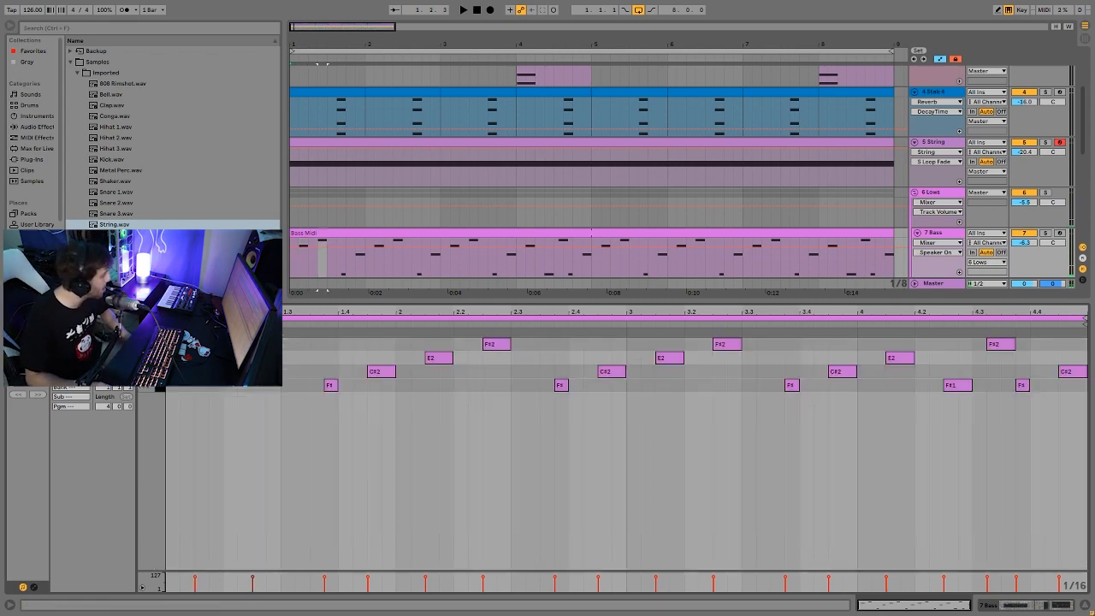
click(332, 387)
click(373, 373)
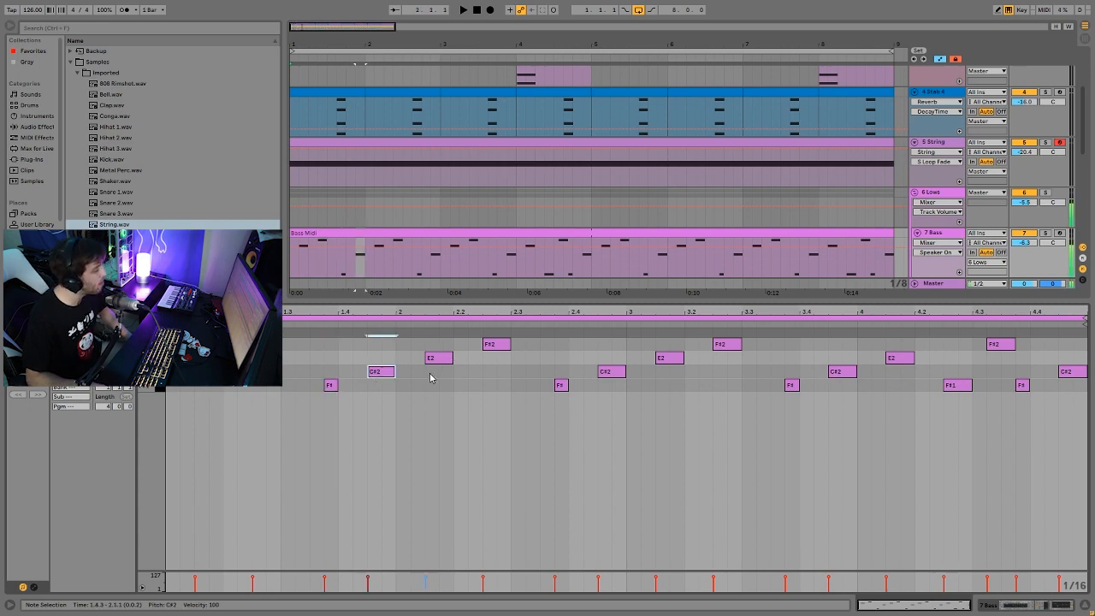
- Show the Bass track's devices, select its Bass Midi clip and play the full mix from bar 1
click(942, 235)
double_click(944, 238)
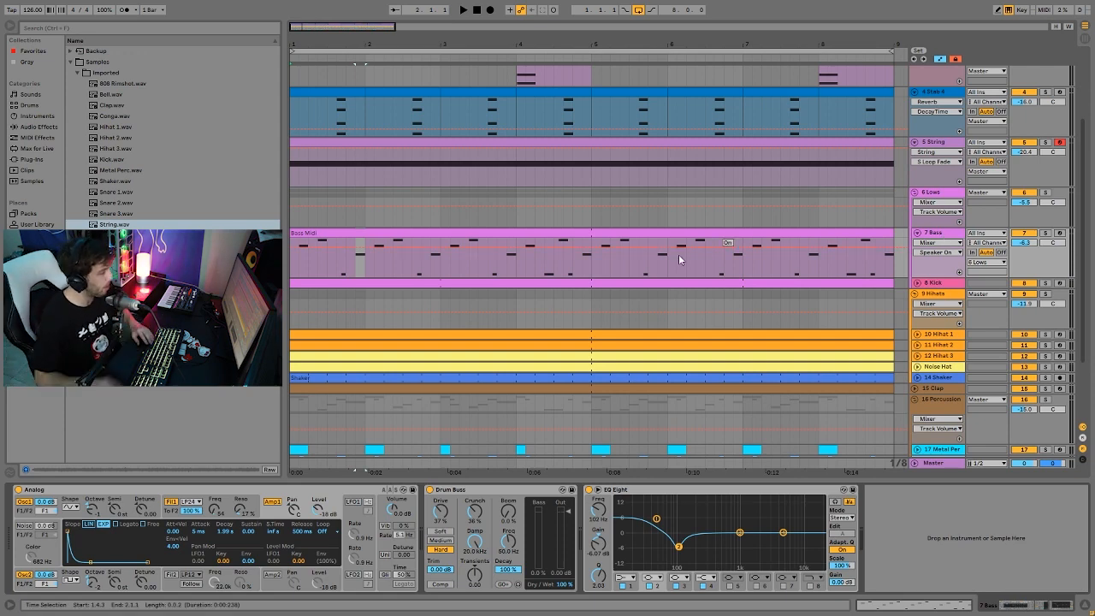
click(529, 236)
key(space)
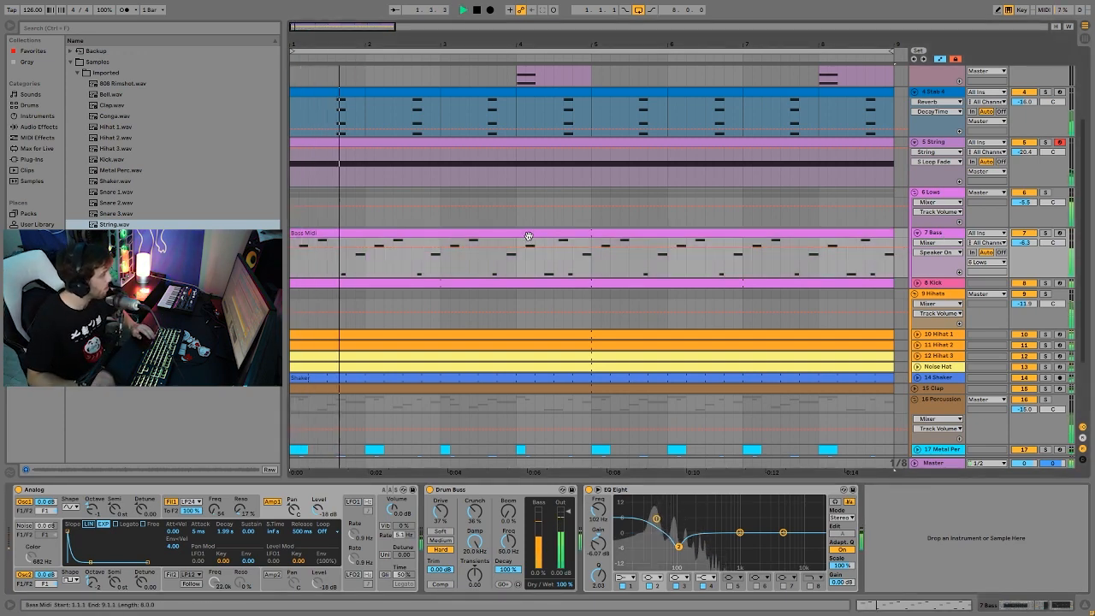
key(space)
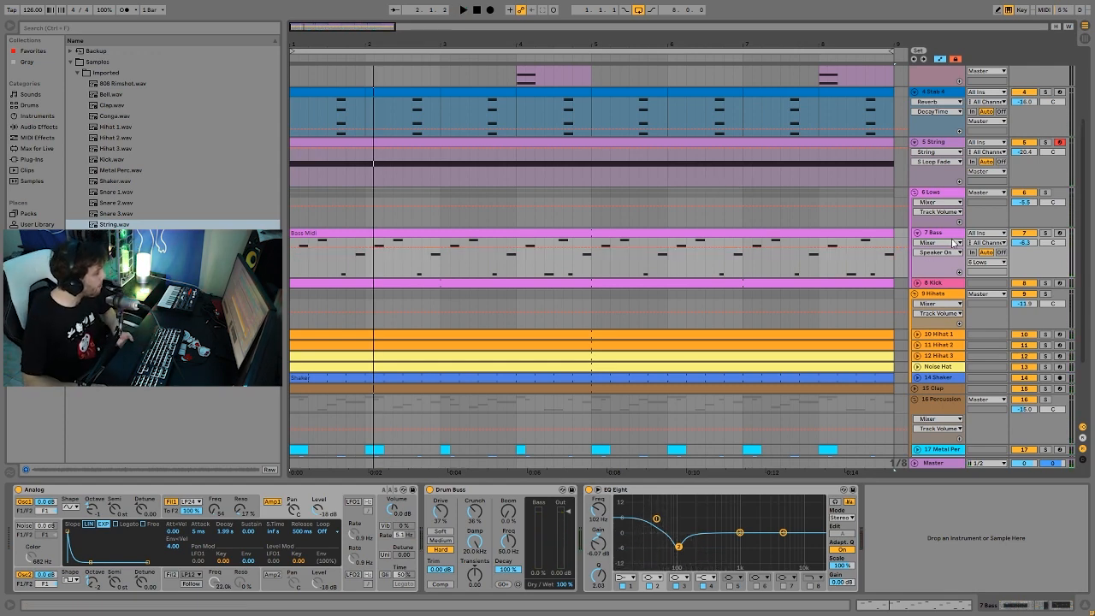
- Solo the Bass track and play it while examining the Filter 1 settings of its Analog synth
click(1044, 233)
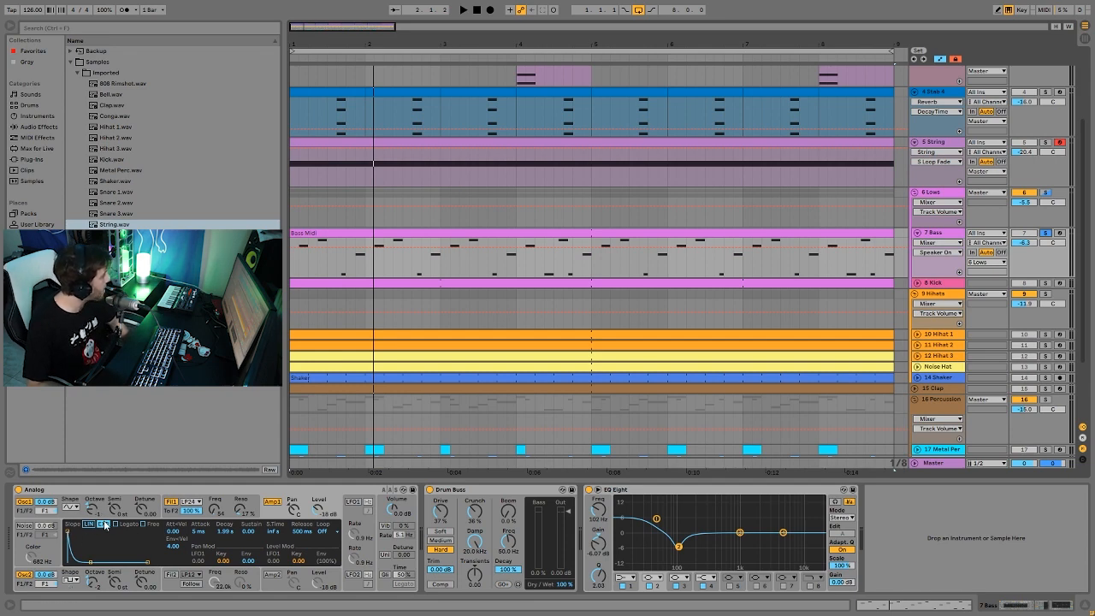
key(space)
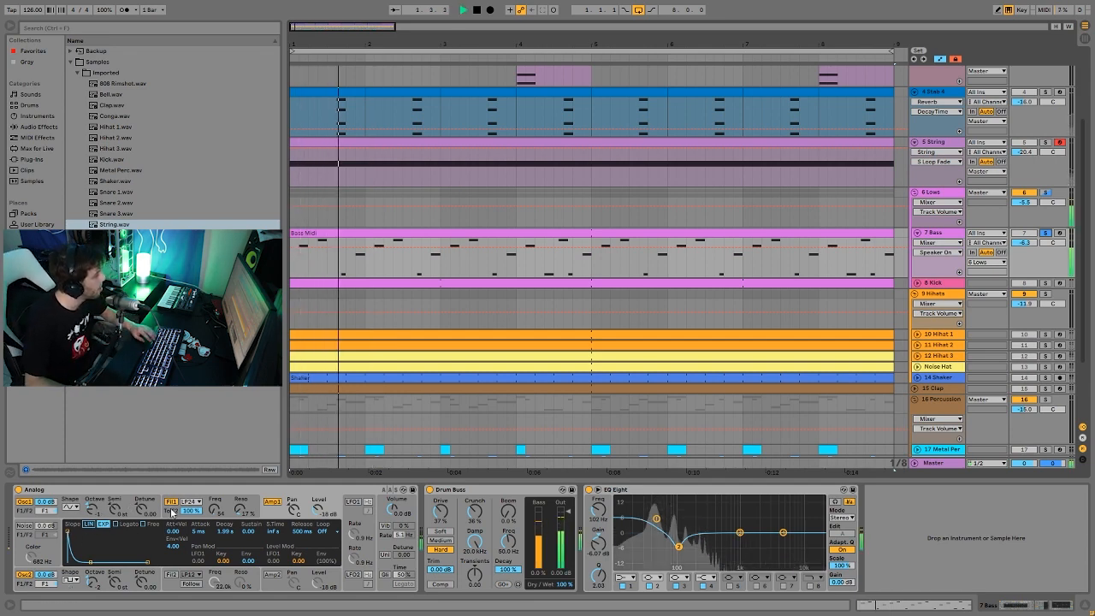
click(172, 511)
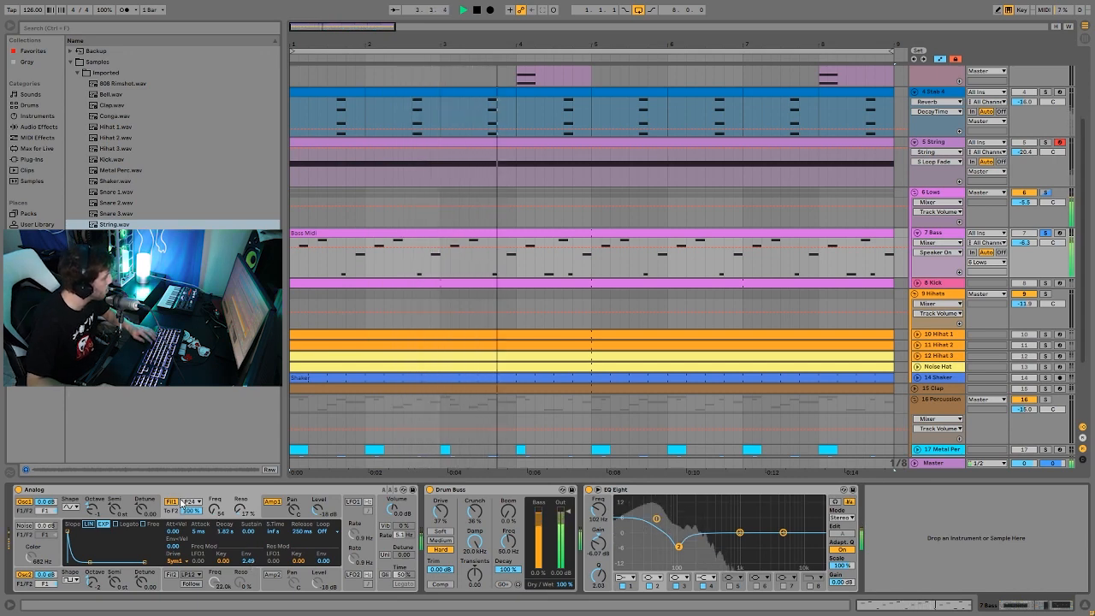
key(space)
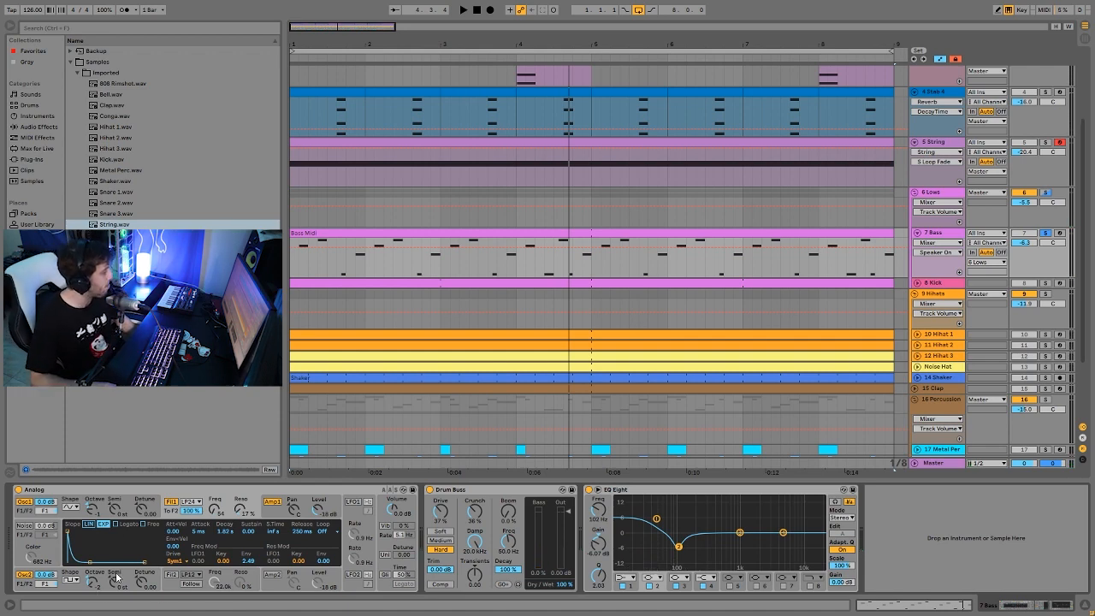
- Compare the soloed bass with Analog's Filter 1 switched off and back on during playback
key(space)
click(171, 503)
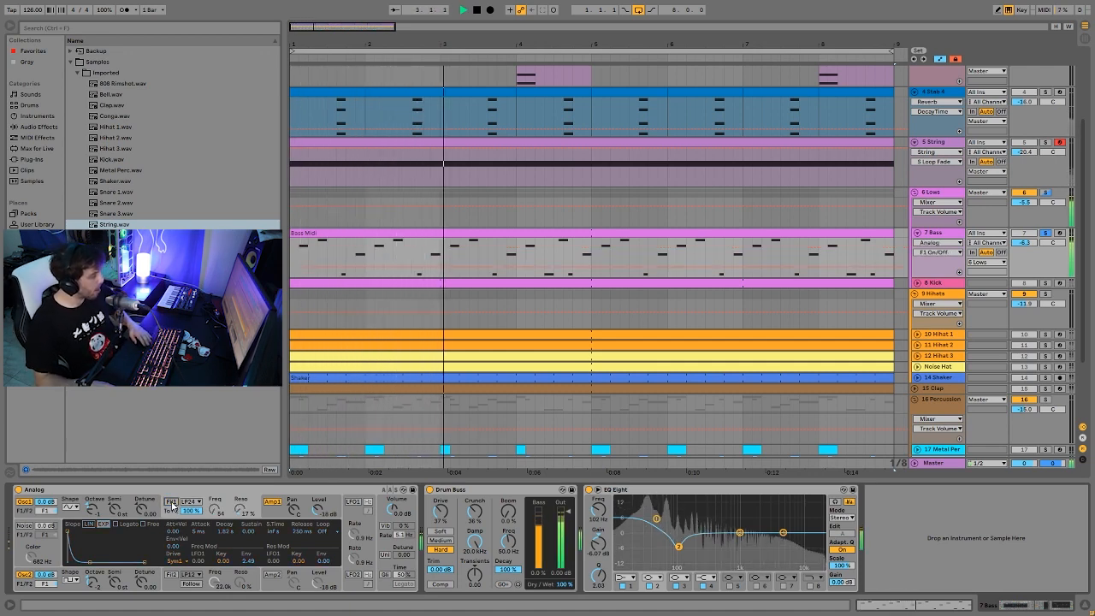
click(171, 502)
key(space)
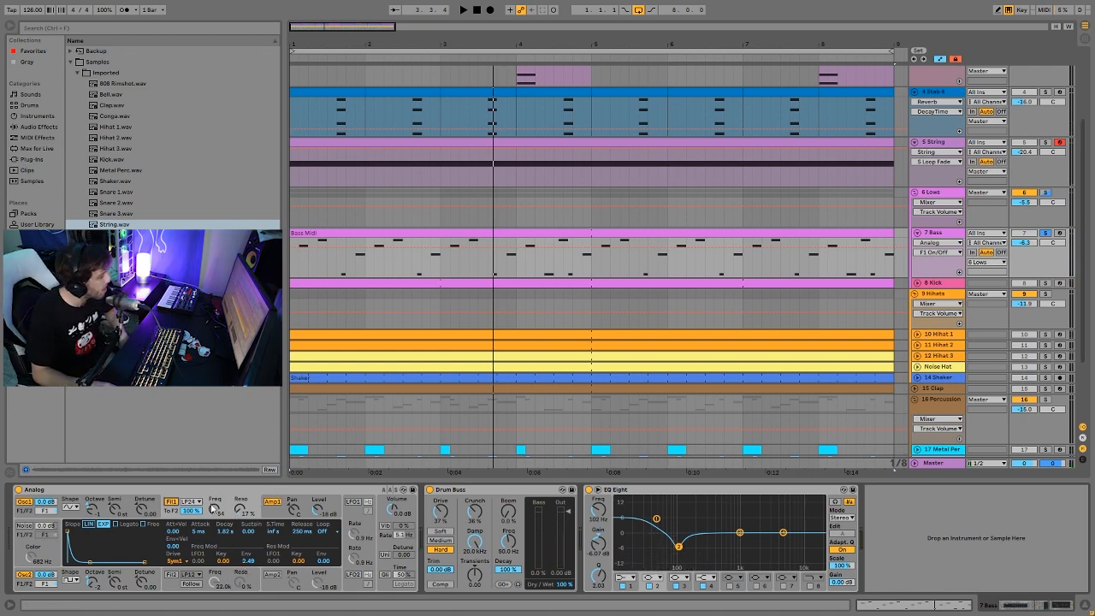
- Examine Analog's Amp 1 envelope and play the soloed bass through its Drum Buss and EQ Eight
key(space)
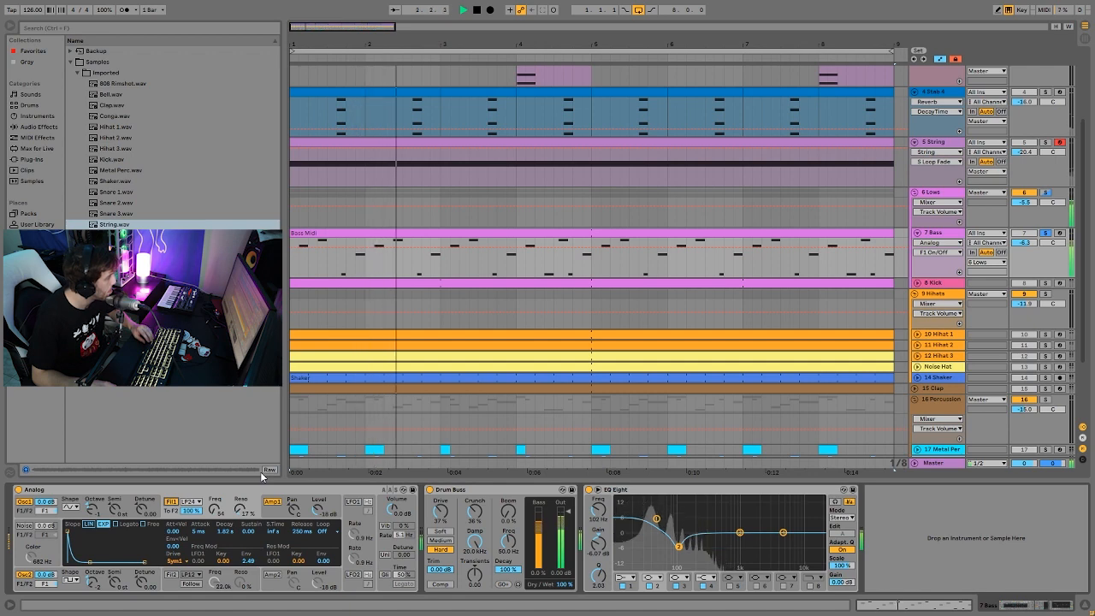
key(space)
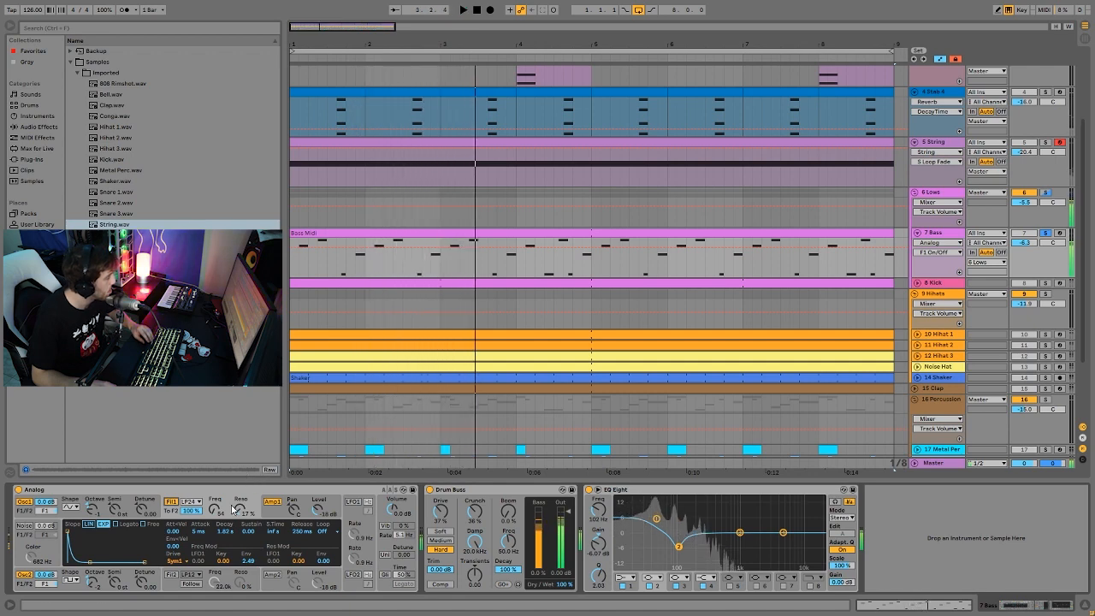
click(276, 511)
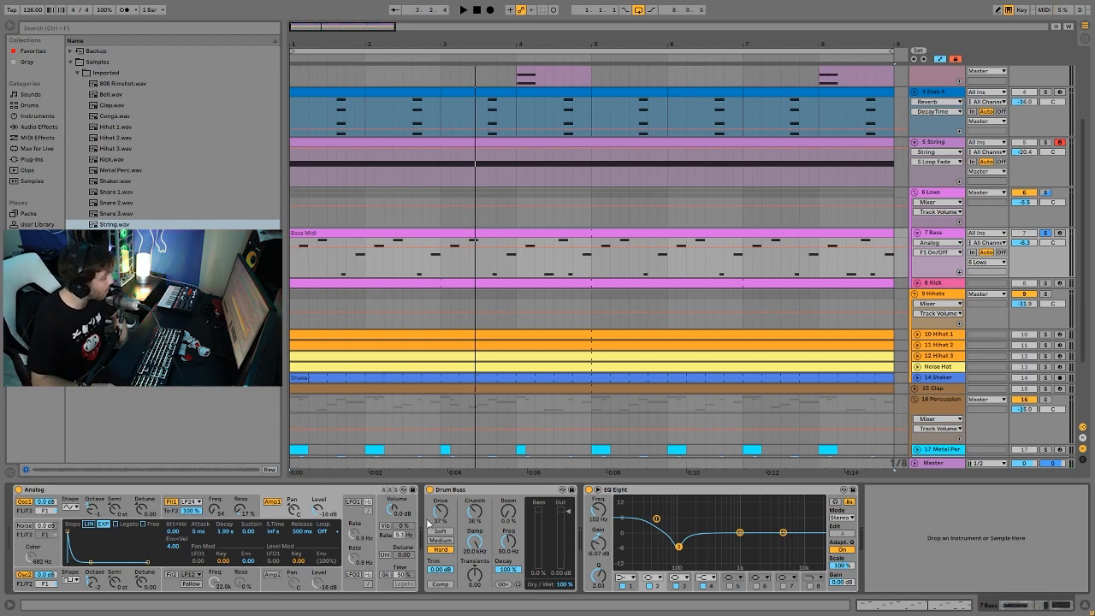
key(space)
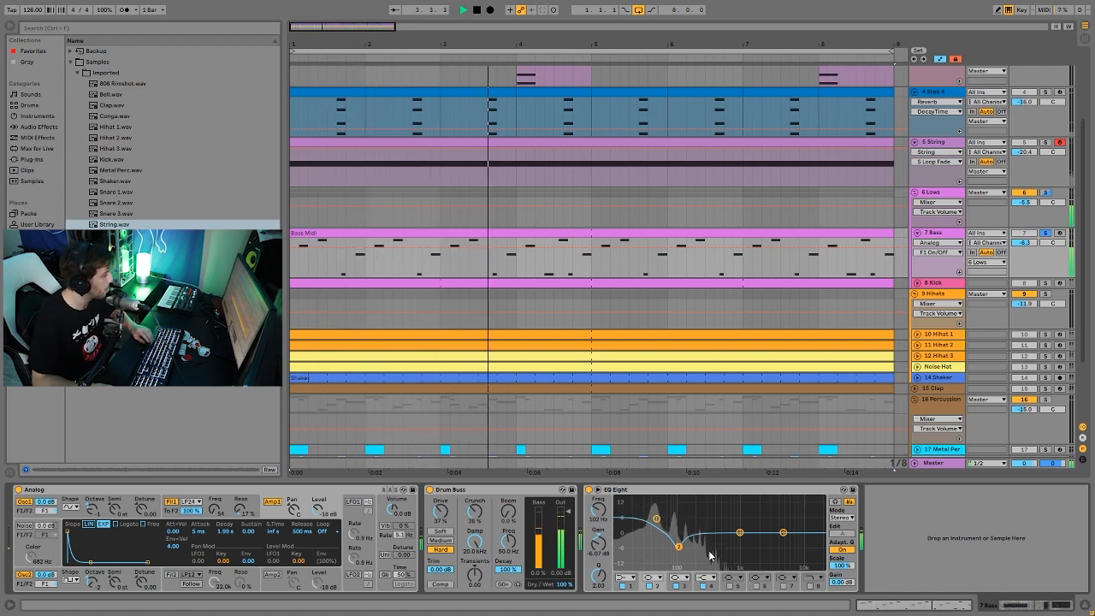
key(space)
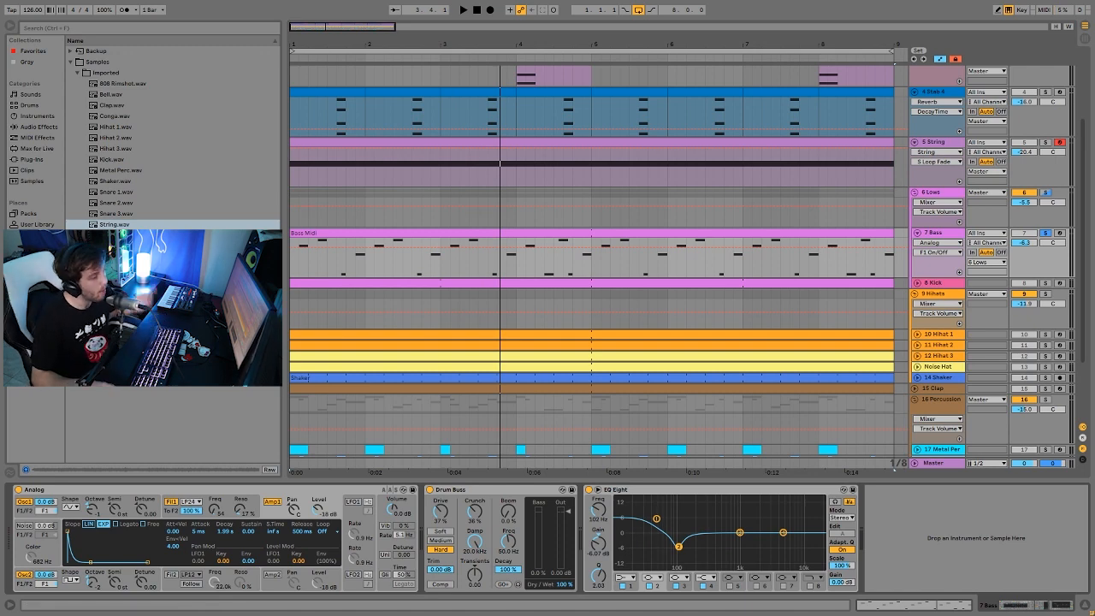
- Solo the Kick track, play it from bar 1, and unfold and select the track to show its devices
click(1044, 282)
key(space)
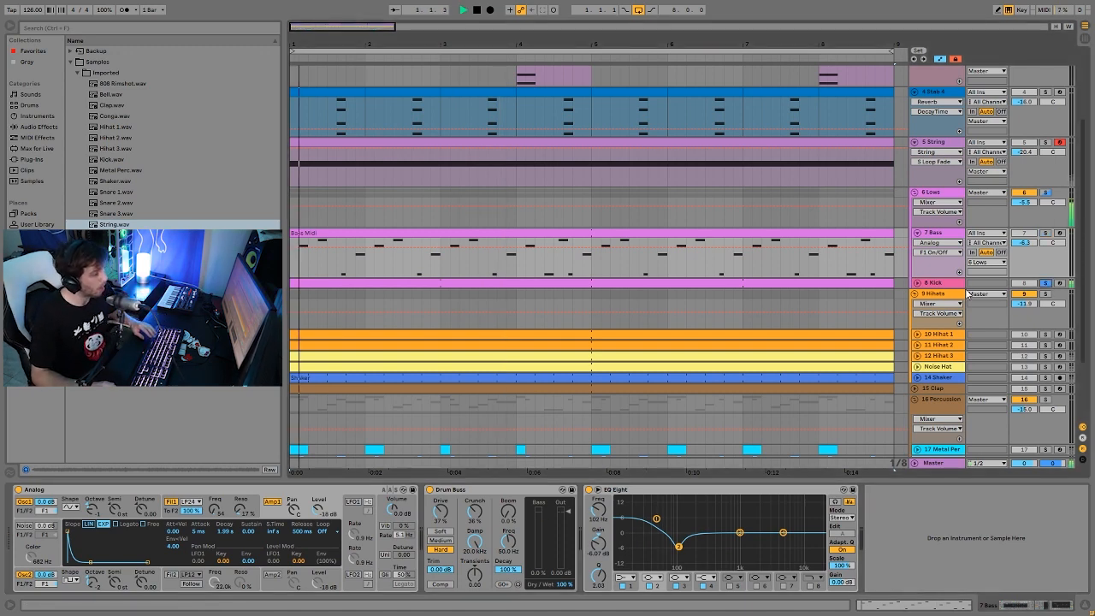
click(917, 283)
click(952, 284)
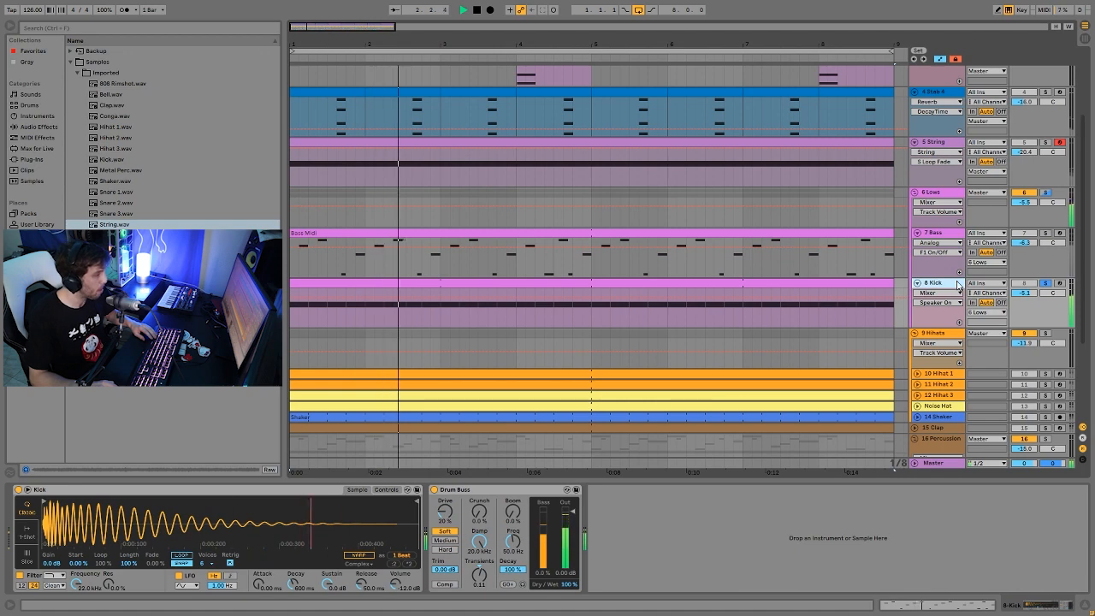
key(space)
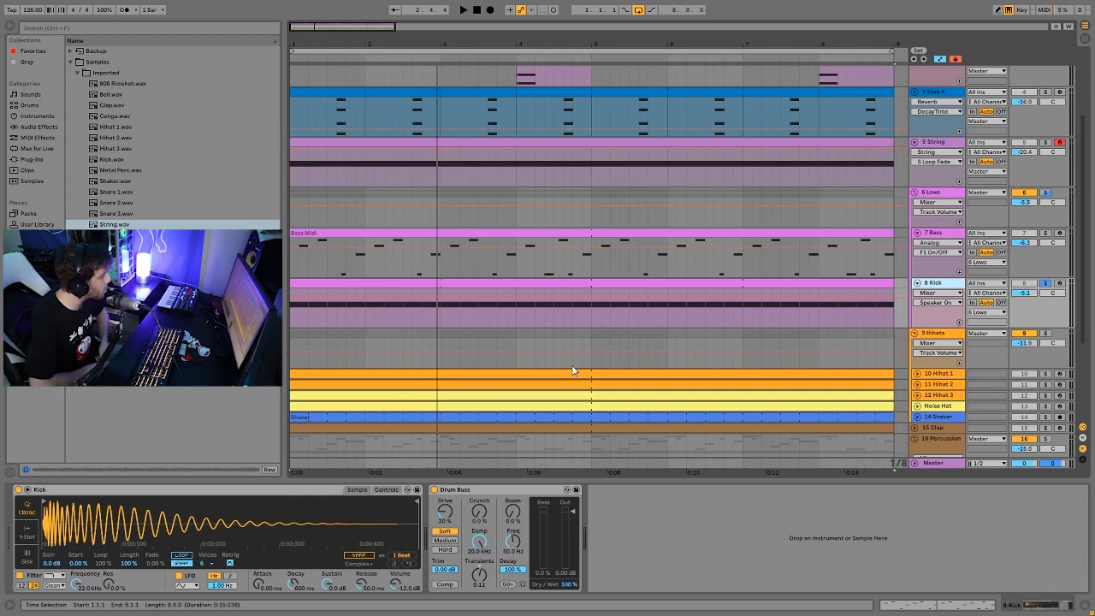
- Play the soloed Kick from bar 1 twice while examining its sample waveform and Drum Buss settings
key(space)
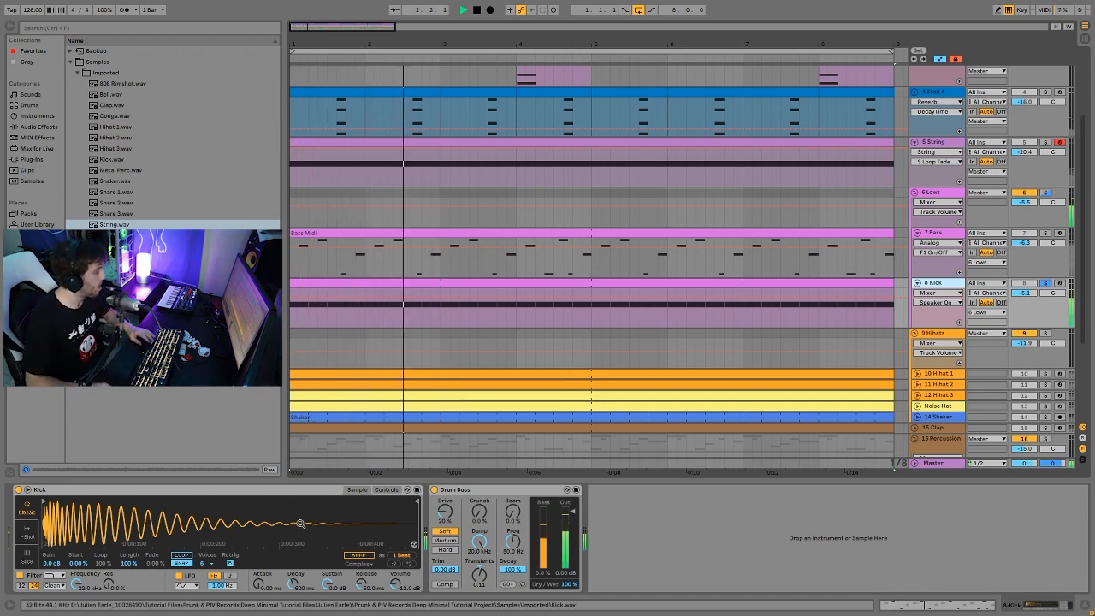
key(space)
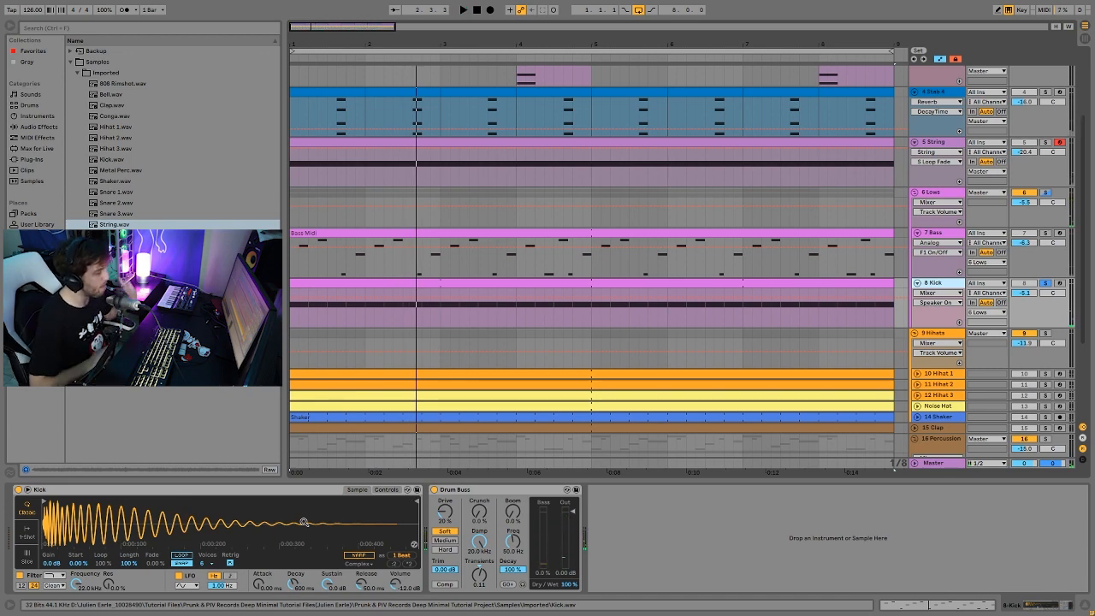
key(space)
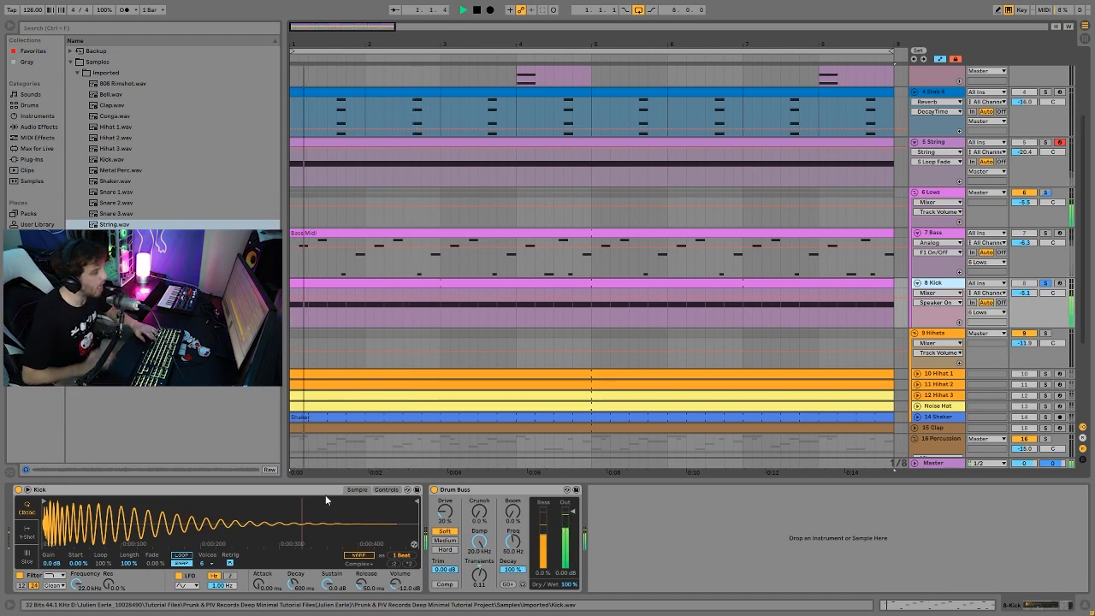
key(space)
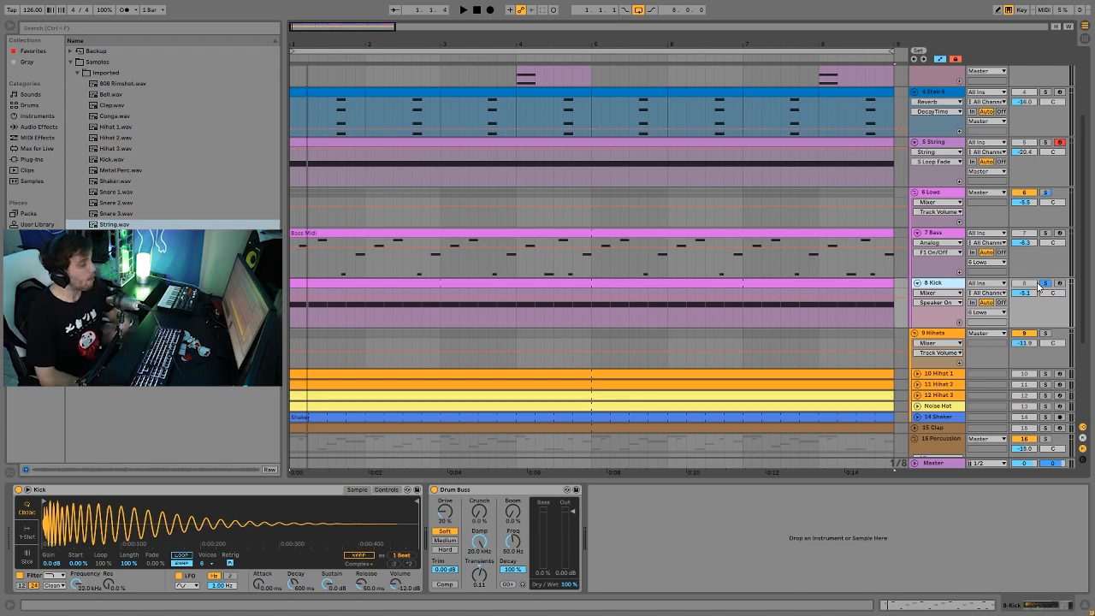
- Play the soloed Kick once more, and solo the Lows group in its place to show the group's Saturator
key(space)
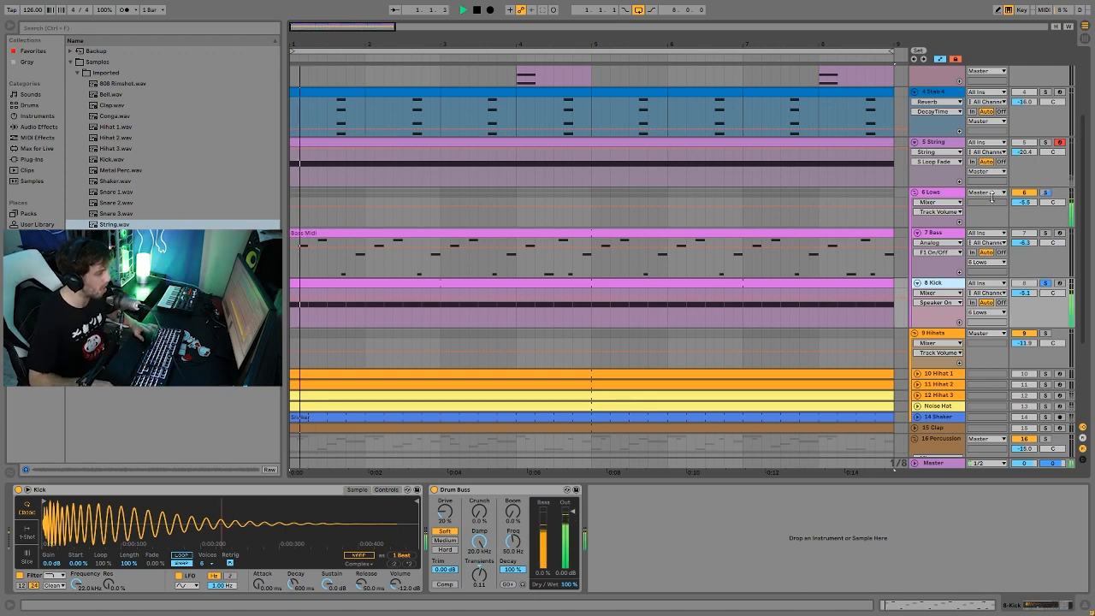
click(1045, 193)
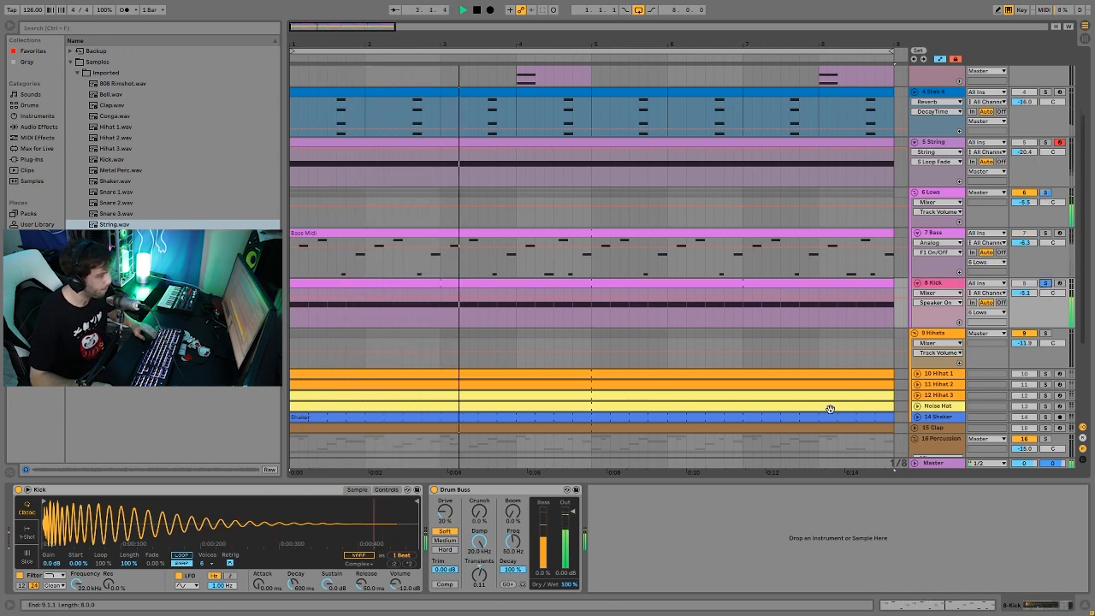
key(space)
click(1045, 193)
click(1045, 193)
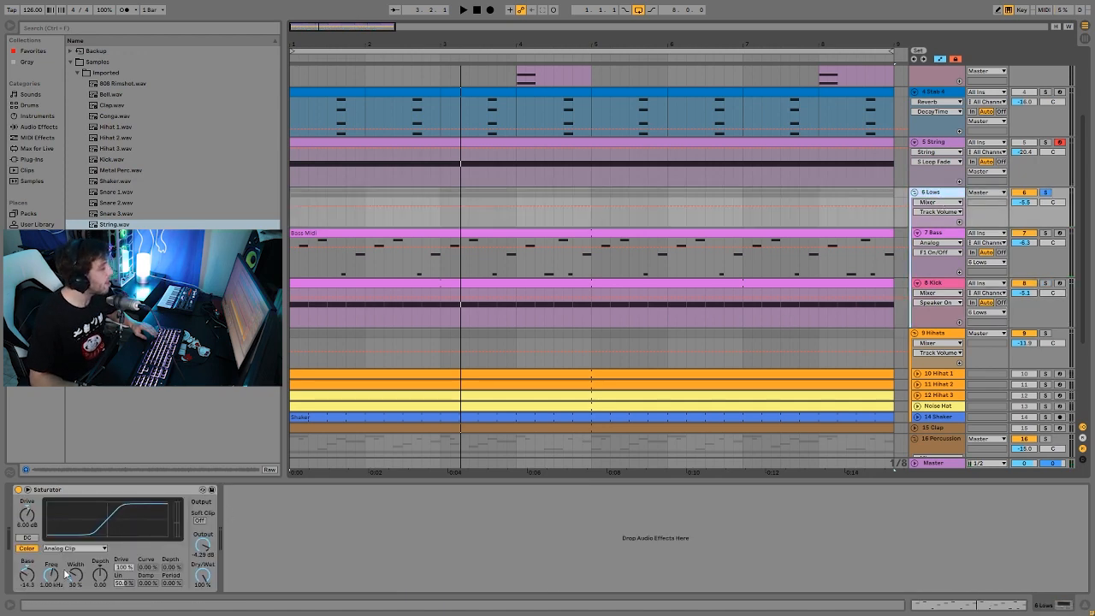
- Play the soloed Lows group with its Saturator bypassed, and undo the bypass to compare the sound
click(19, 490)
key(space)
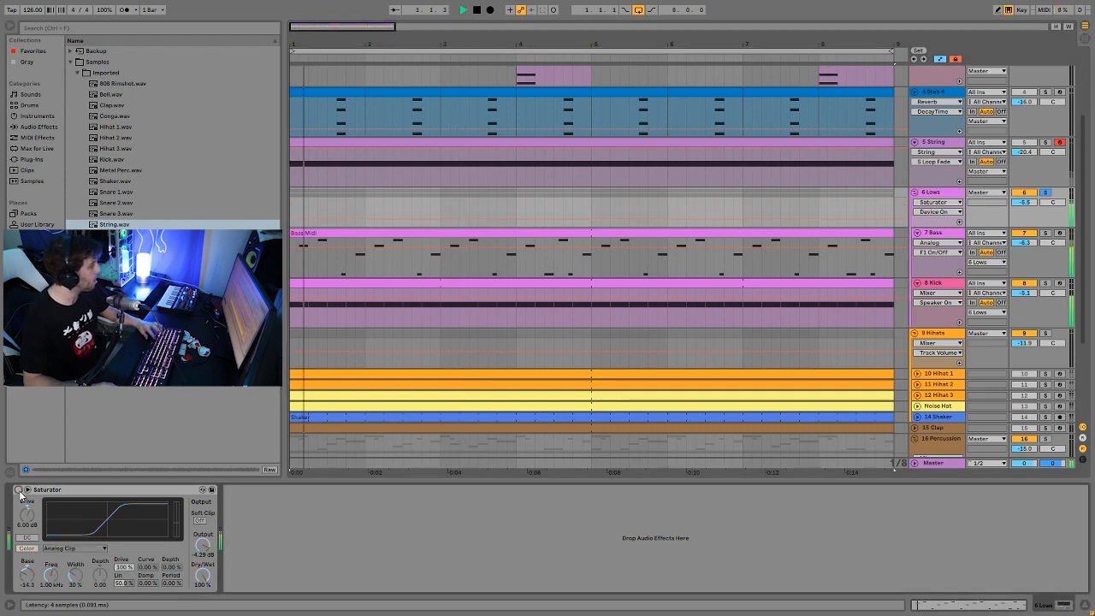
key(ctrl+z)
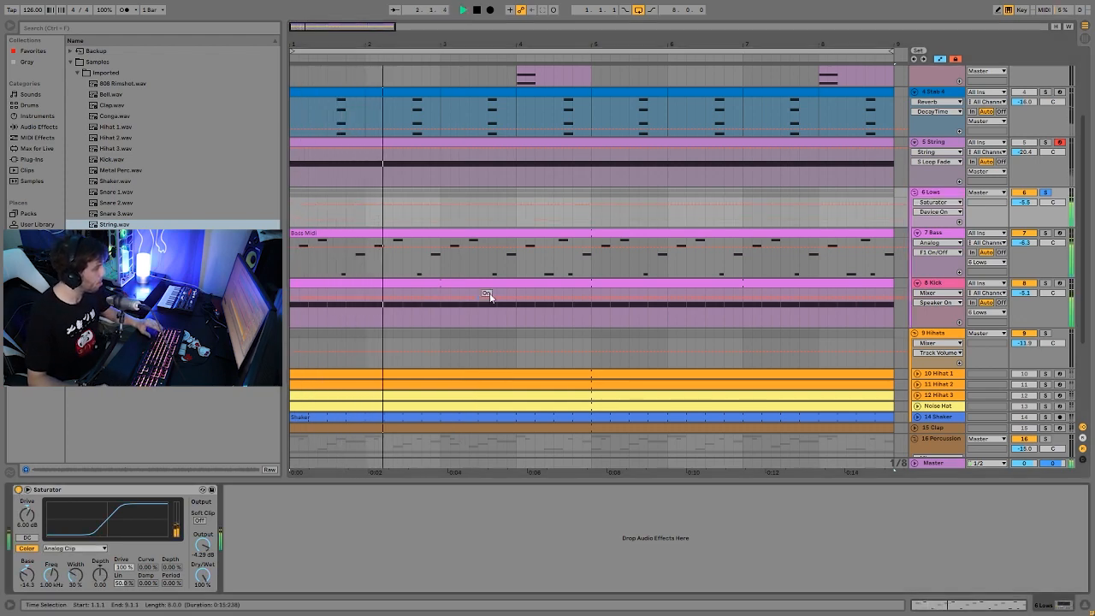
key(space)
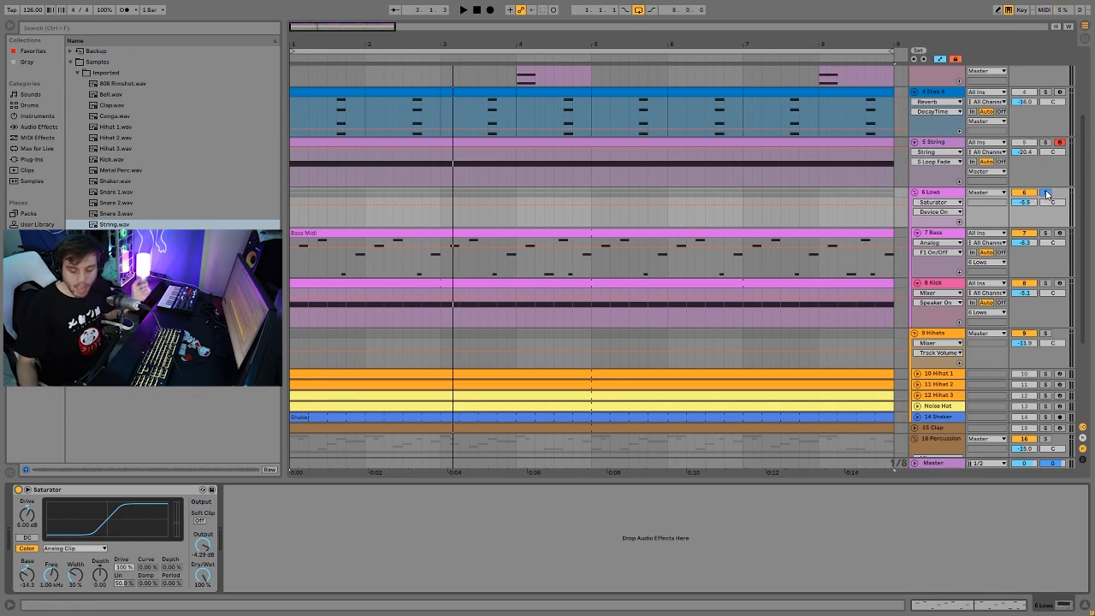
- Play the soloed Lows group once more, and solo and play the Hihats group in its place
key(space)
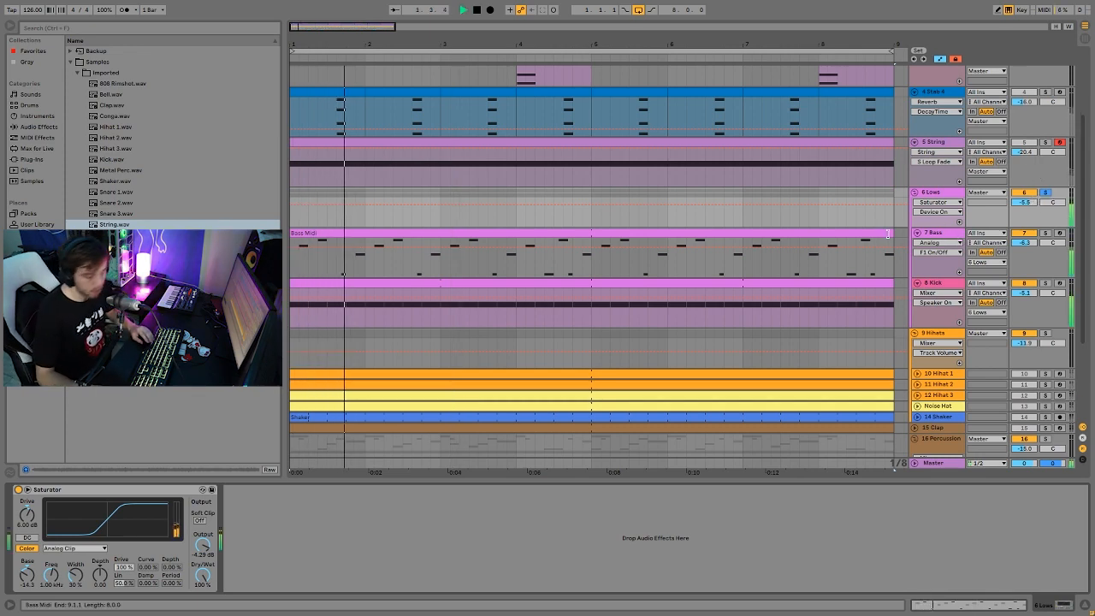
key(space)
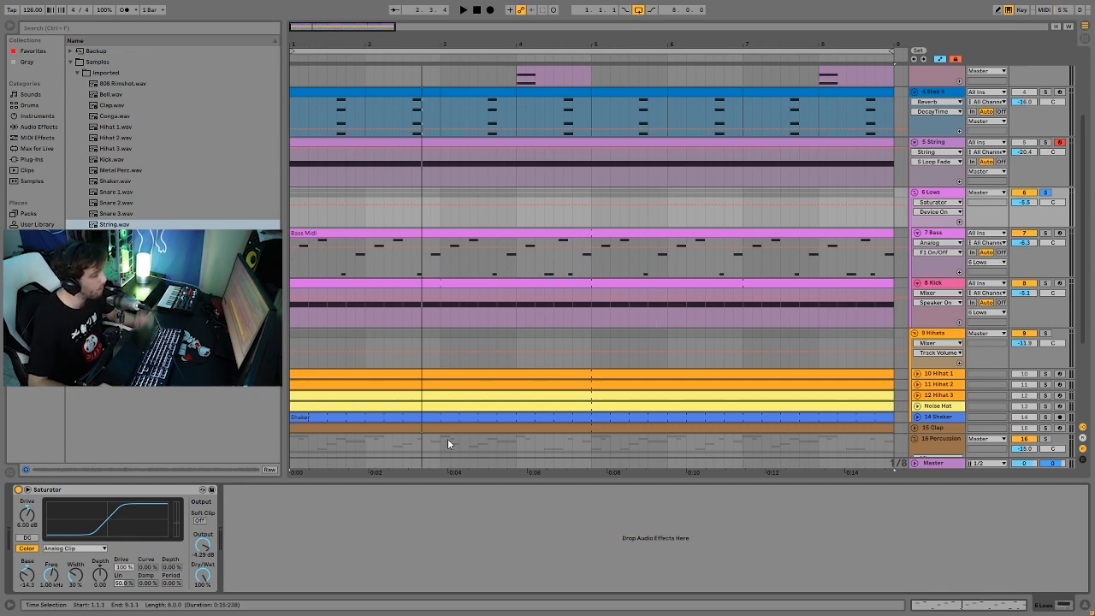
scroll(889, 315, down, 3)
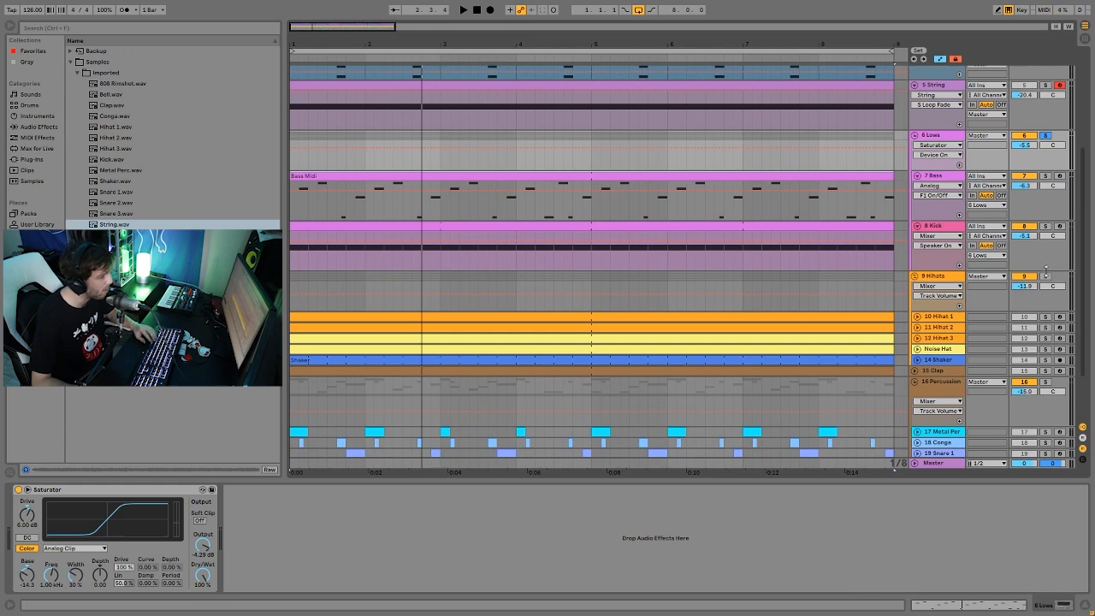
click(1045, 276)
key(space)
- Unfold the Hihat 1, Hihat 2, Hihat 3, Noise Hat and Shaker tracks inside the soloed Hihats group
click(916, 317)
scroll(918, 303, down, 3)
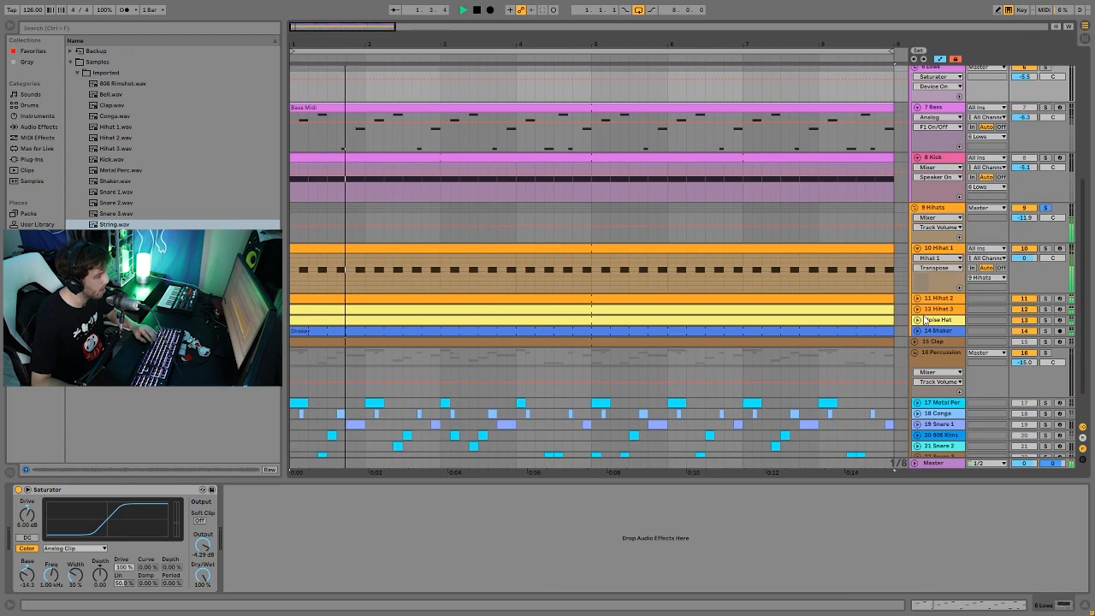
click(917, 298)
scroll(918, 299, down, 3)
click(917, 280)
key(space)
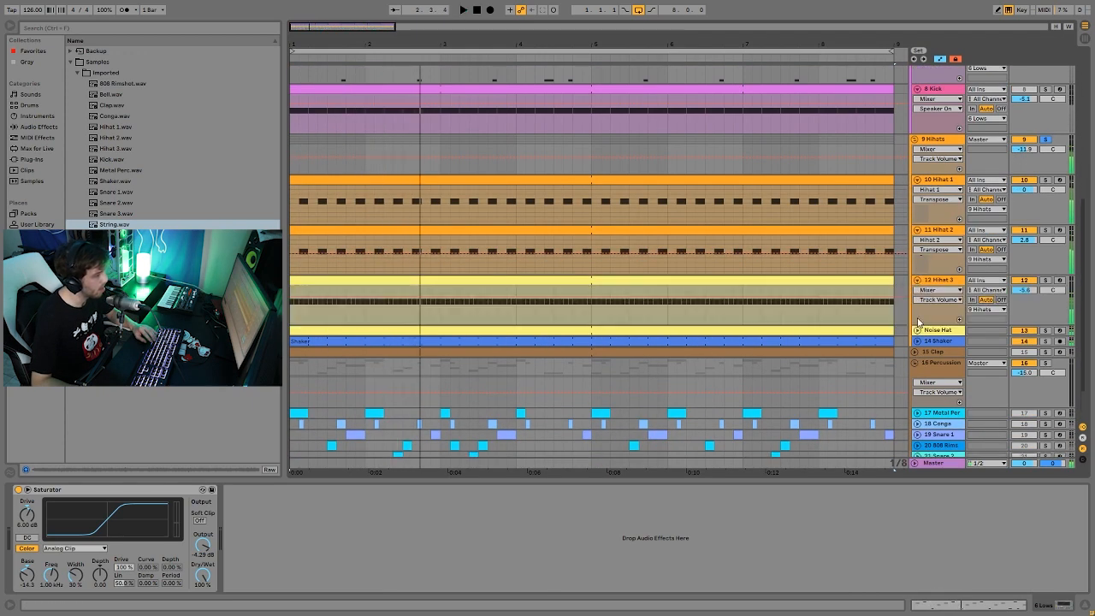
scroll(919, 315, down, 1)
click(917, 306)
click(919, 359)
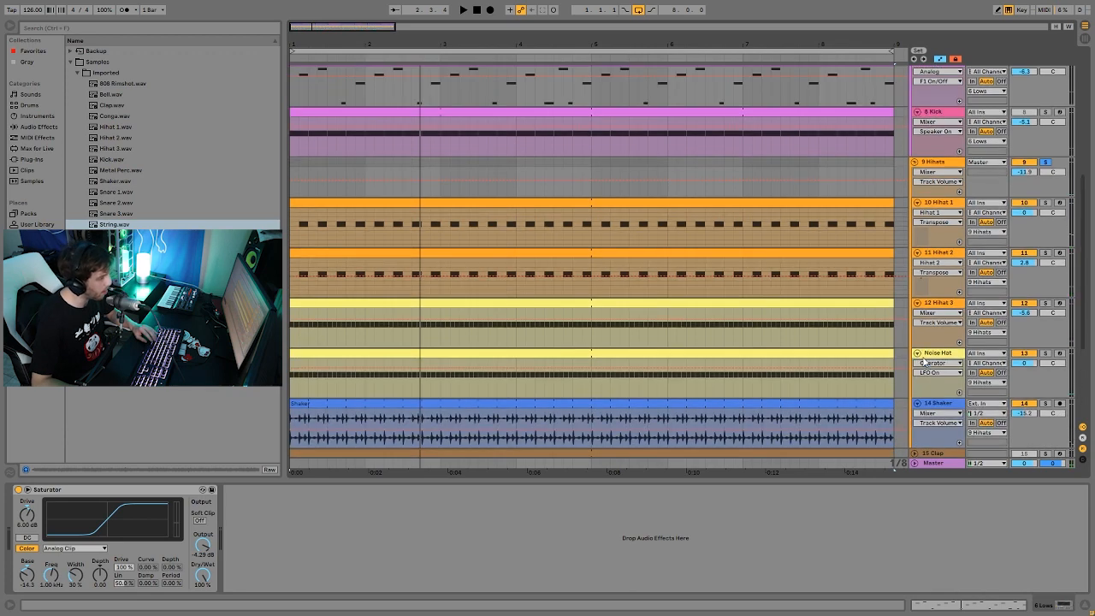
- Play Hihat 1 and Hihat 2 soloed one after the other, selecting each track to show its sample
click(1044, 203)
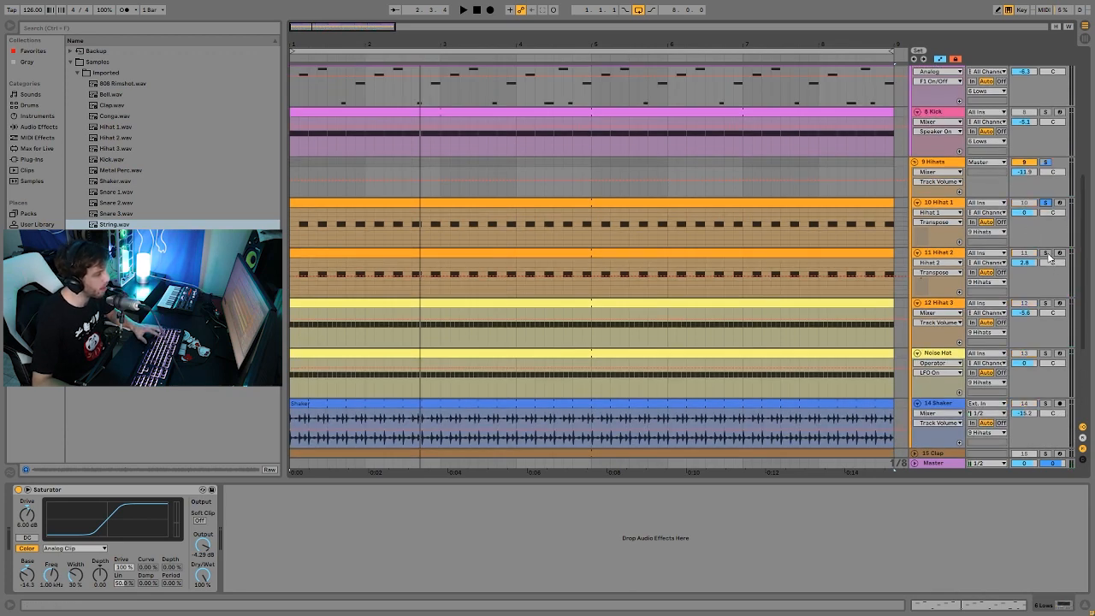
click(1044, 254)
key(space)
click(1046, 255)
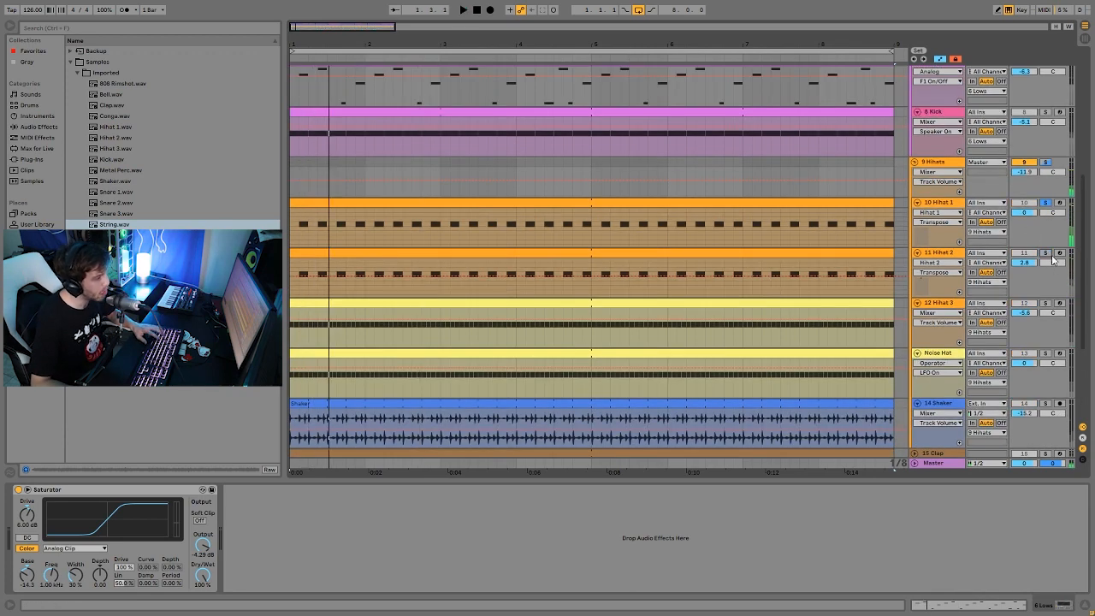
click(944, 206)
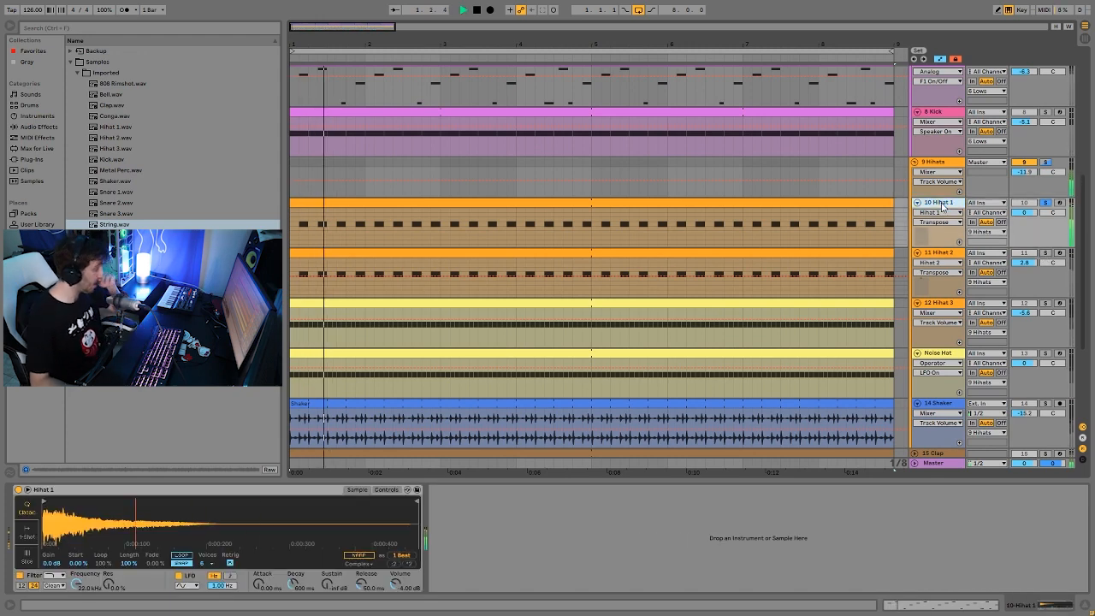
click(1045, 254)
click(935, 254)
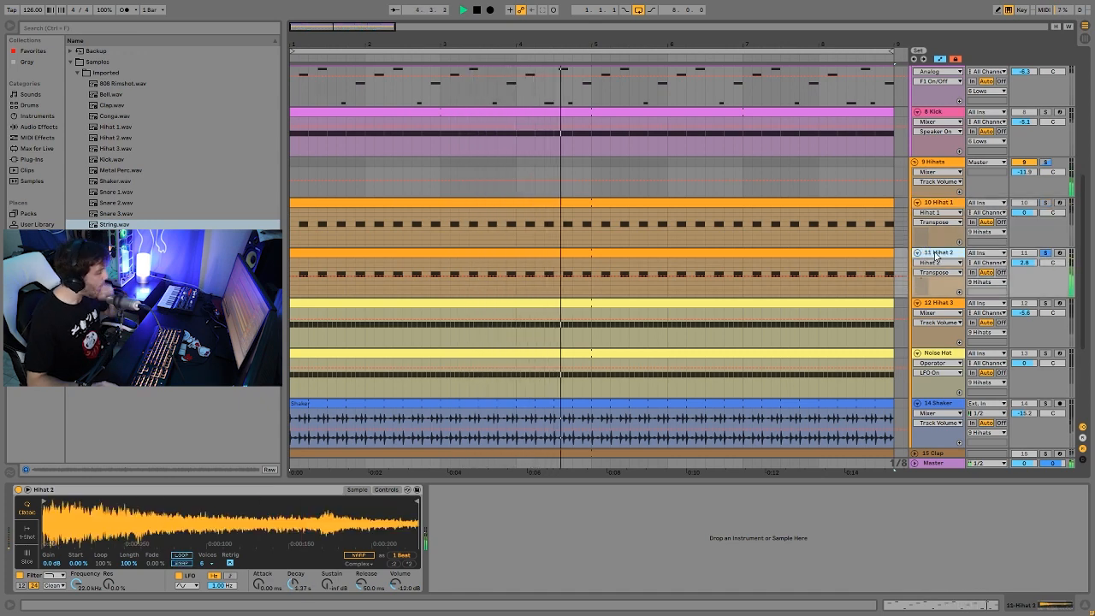
key(space)
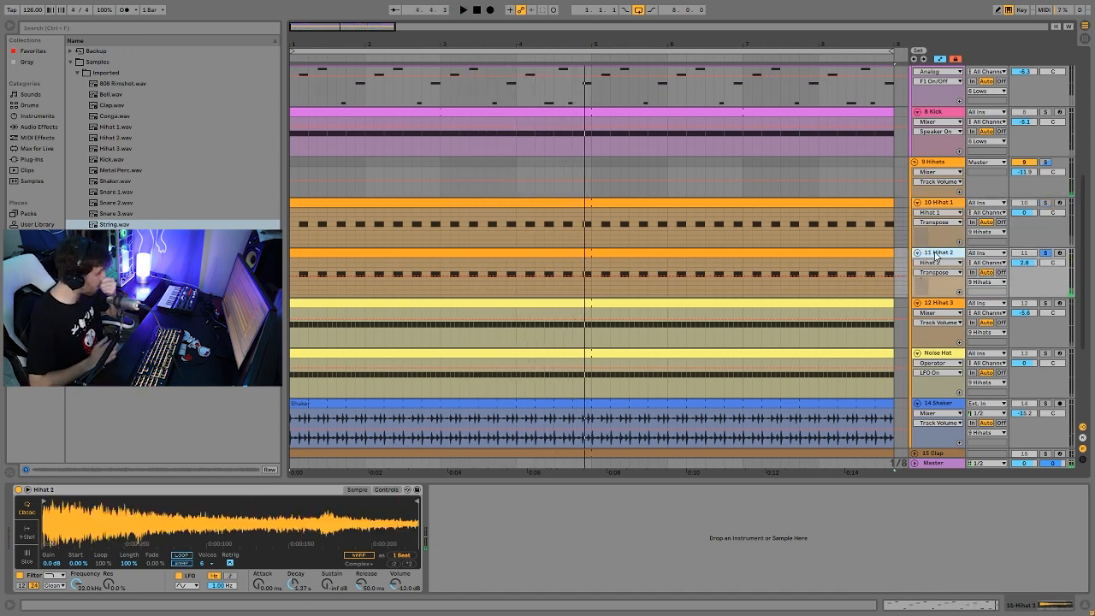
- Solo Hihat 1 together with Hihat 2 and play both to hear how they combine
ctrl+click(1046, 203)
key(space)
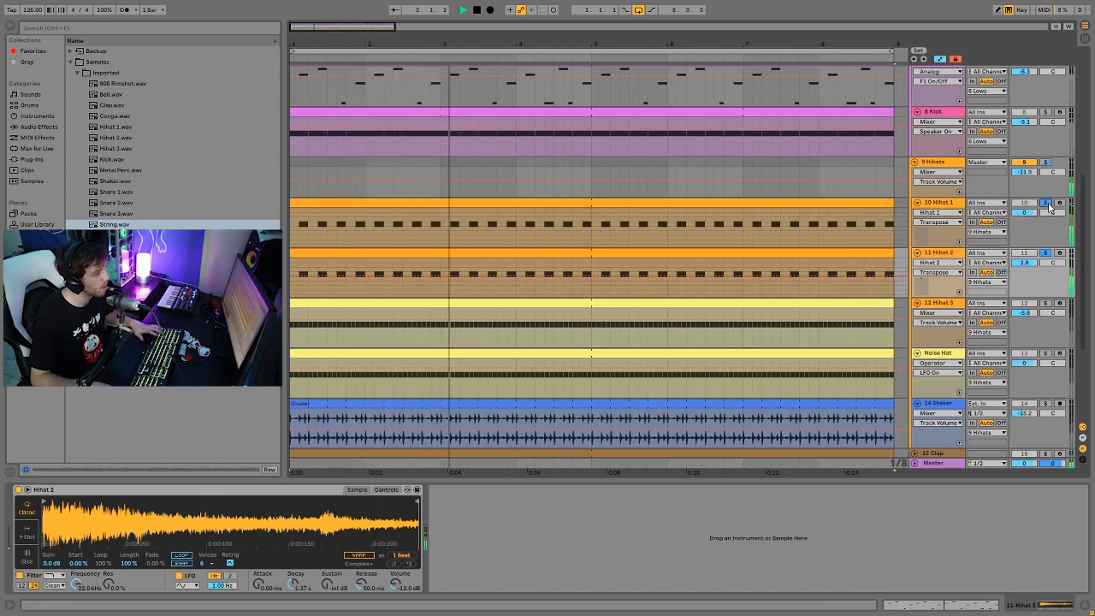
click(1047, 256)
key(space)
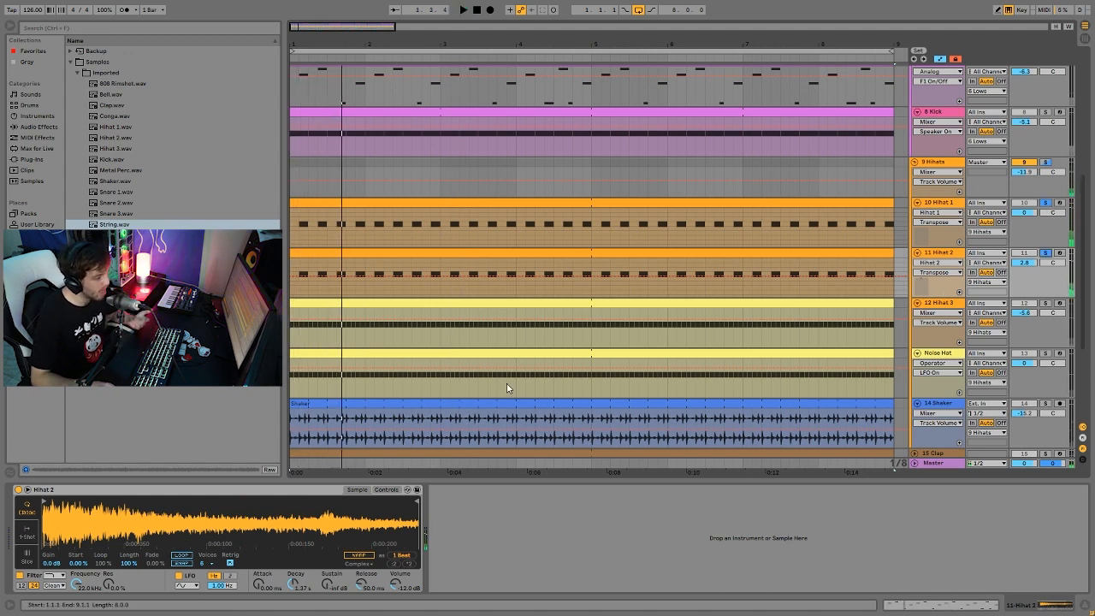
- Examine the envelope and control settings of Hihat 2 and Hihat 1, and play each track on its own to compare them
click(389, 491)
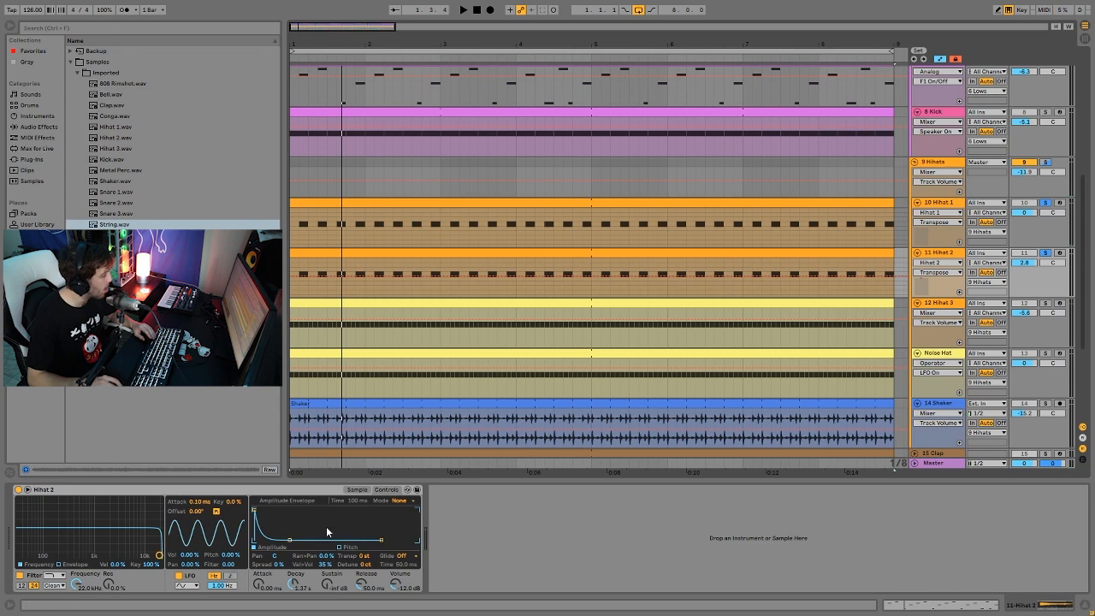
click(931, 203)
click(386, 490)
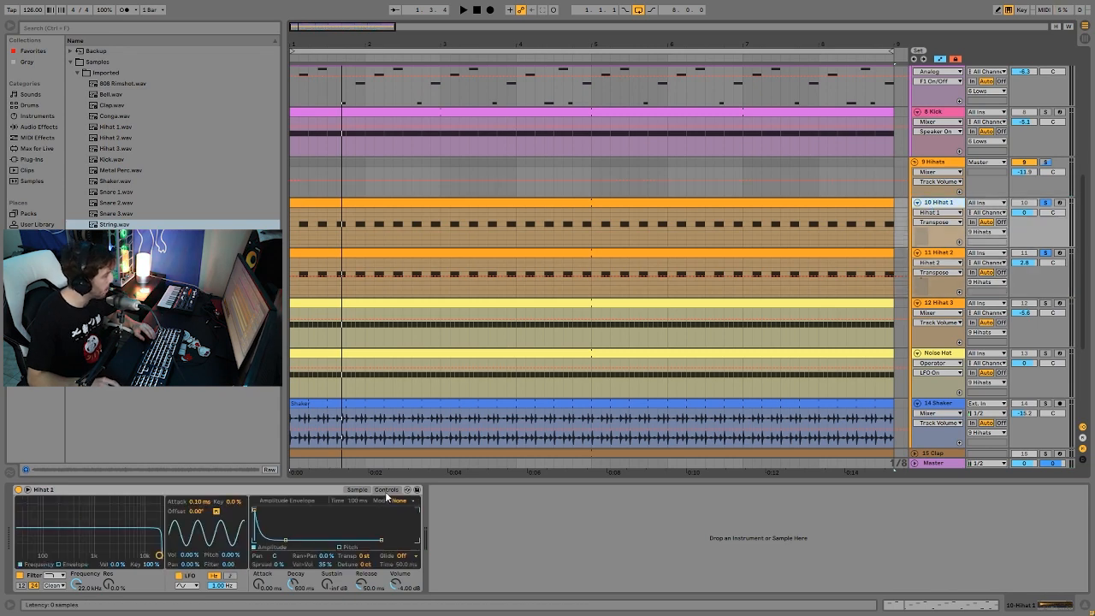
click(940, 253)
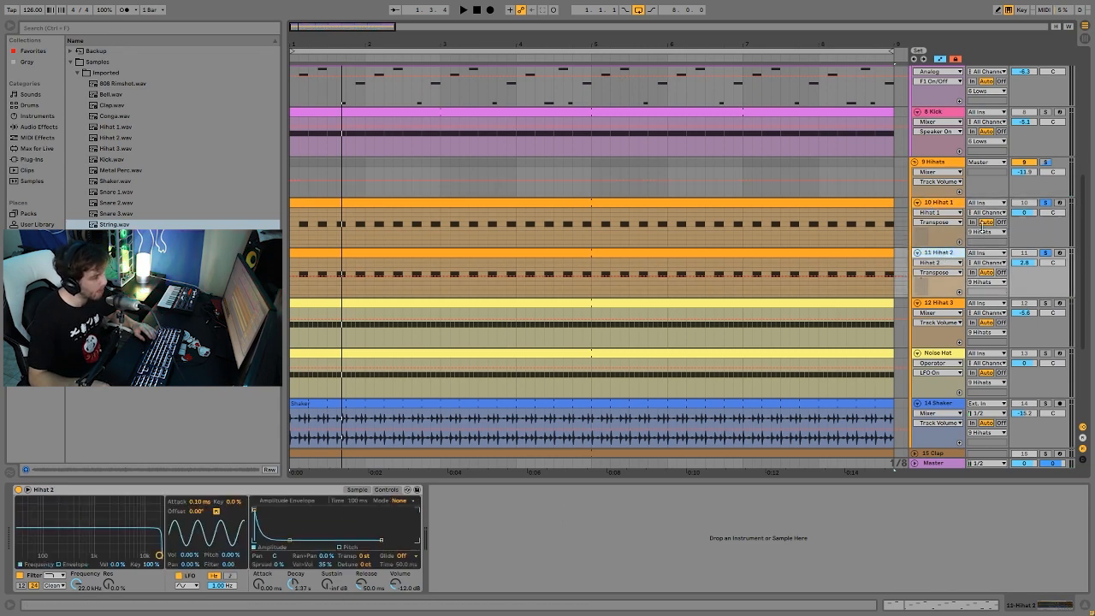
click(1045, 203)
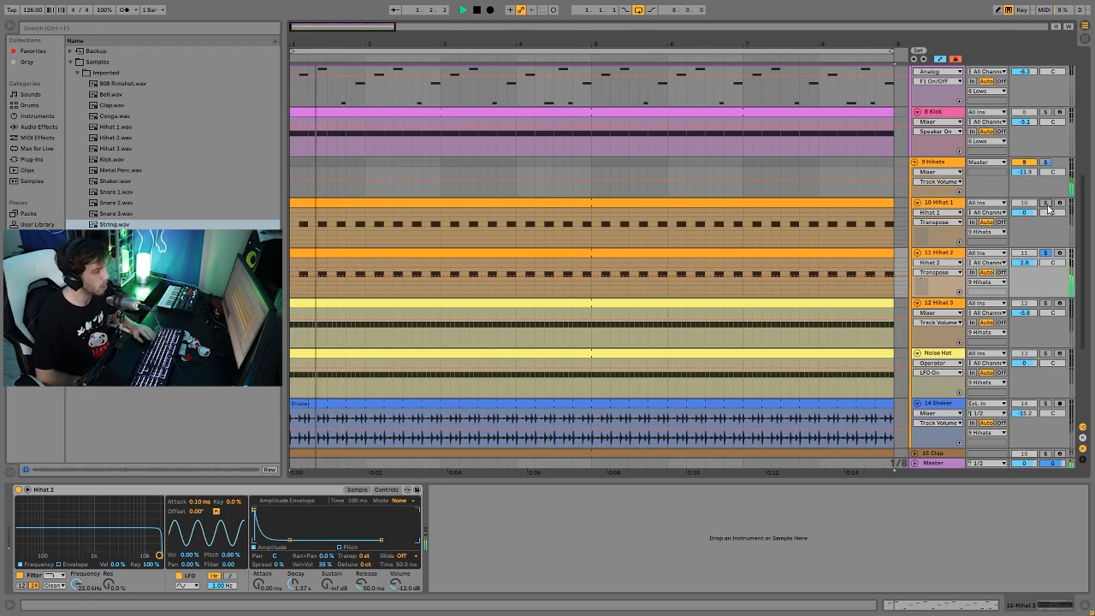
click(1046, 204)
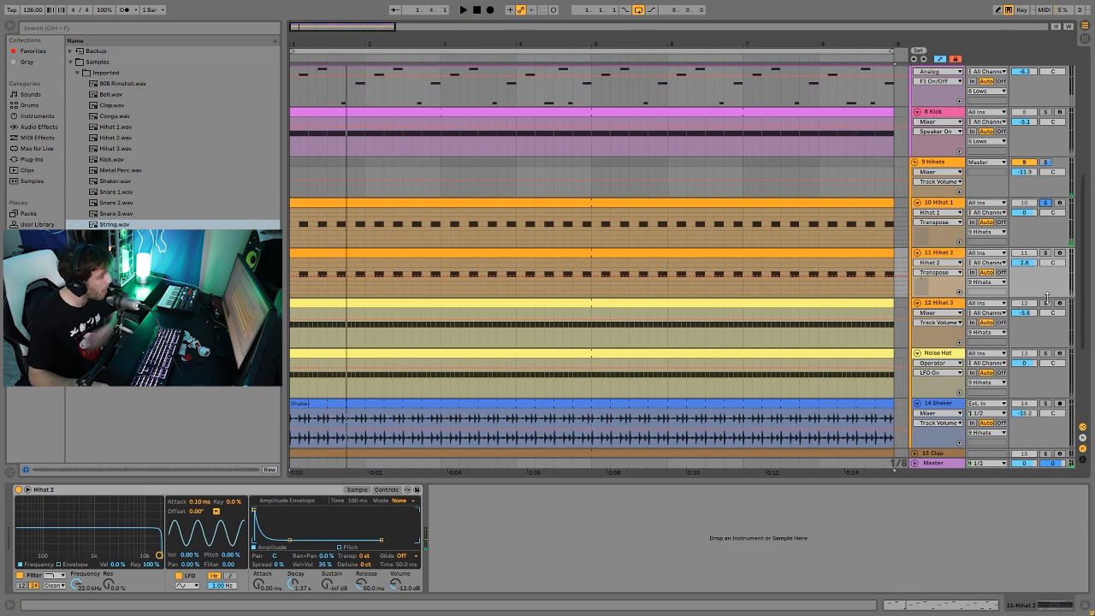
- Solo Hihat 3, select the track to show its sample, and play it from bar 1
click(1046, 304)
click(934, 307)
key(space)
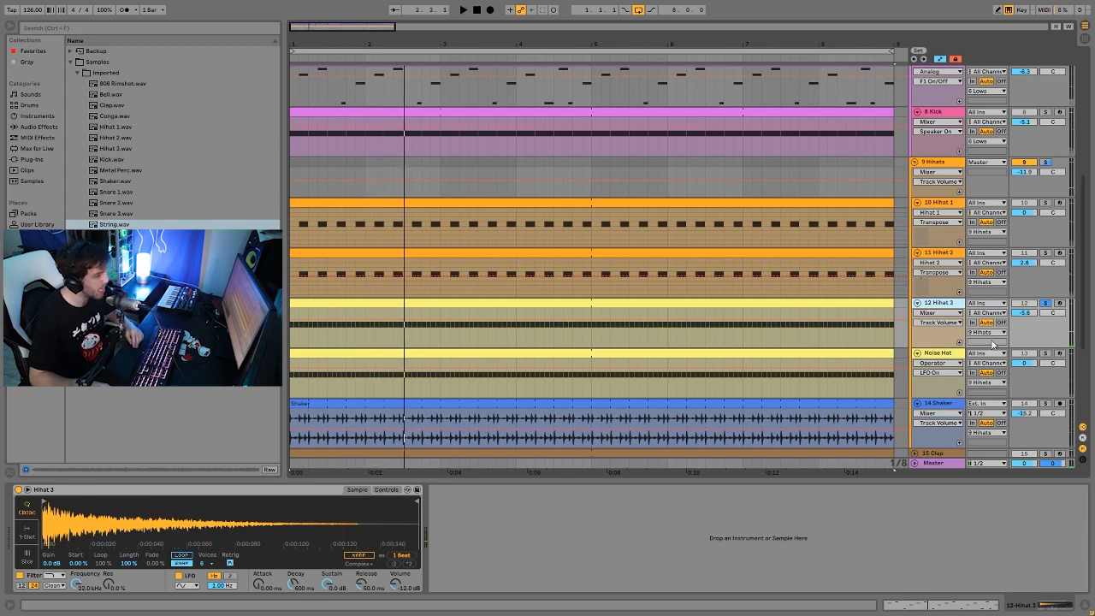
- Open the Hihat 3 clip to examine its note velocities and Logic 16 Swing 63 groove, and return to the track's devices
click(783, 305)
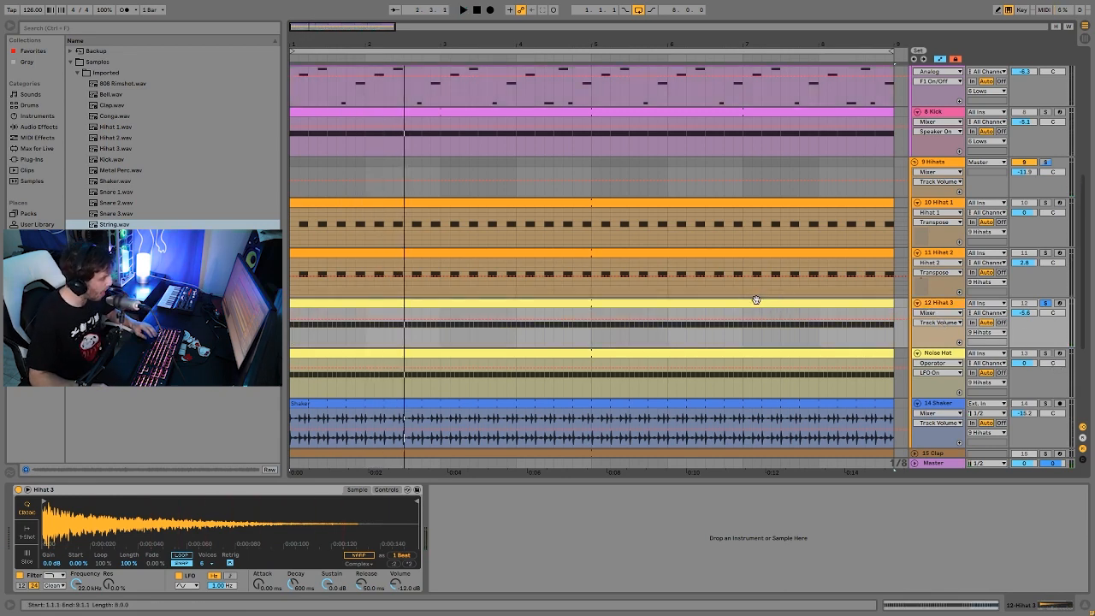
double_click(778, 304)
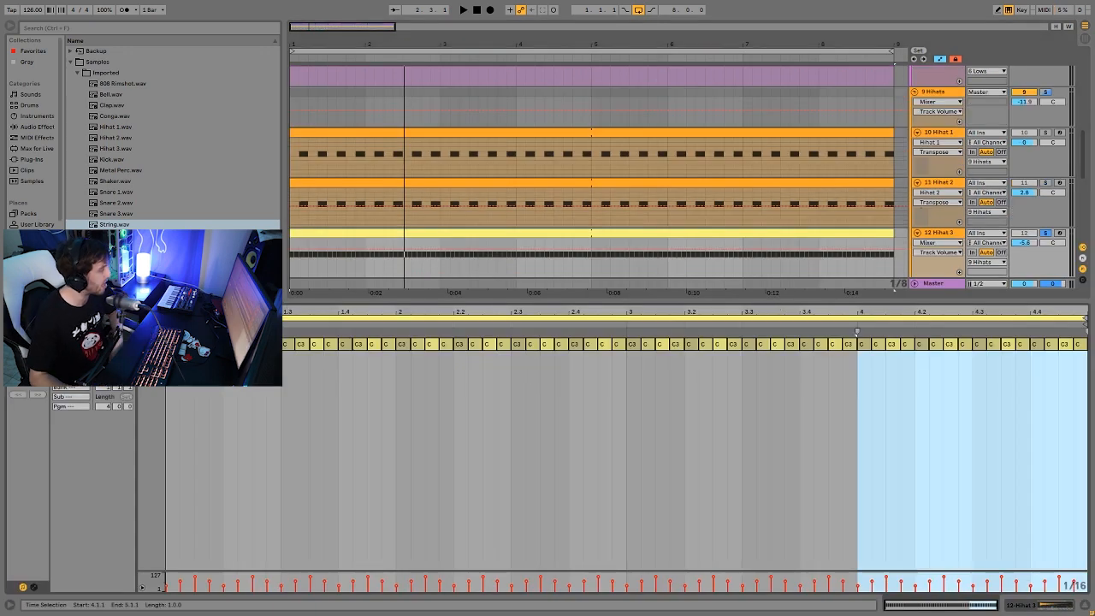
click(43, 395)
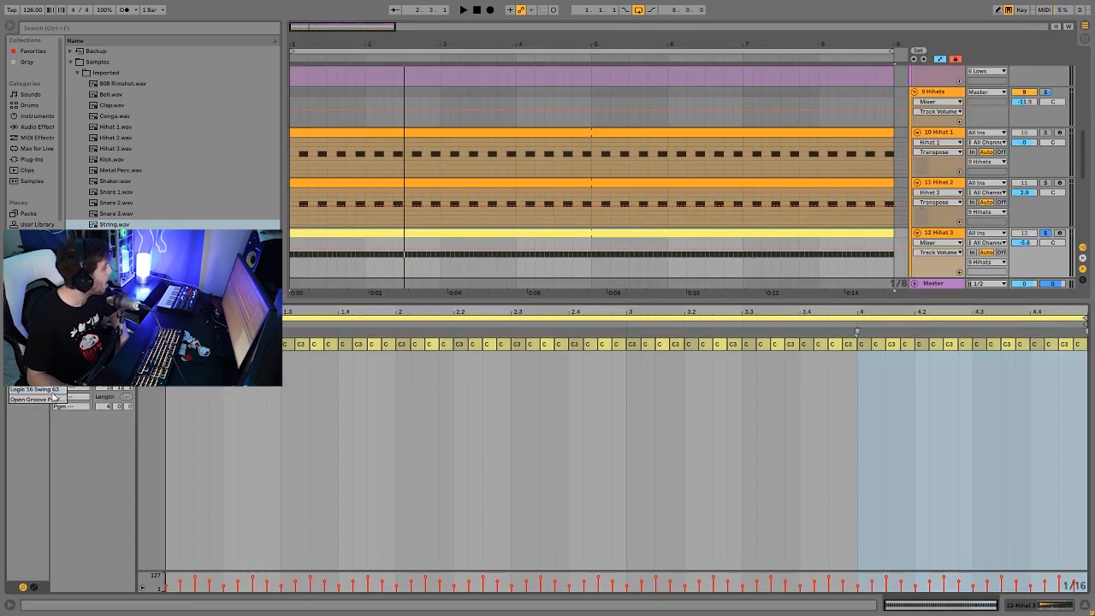
double_click(936, 232)
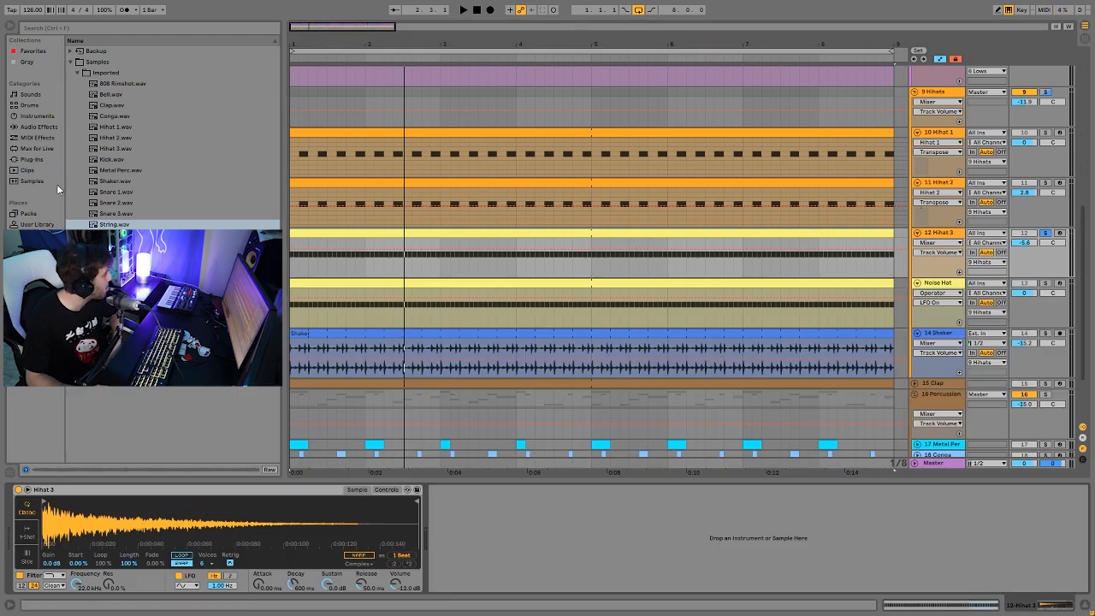
- Play the soloed Hihat 3 from bar 1, and add the Bass and Stab 1 tracks to the solo during playback
click(674, 182)
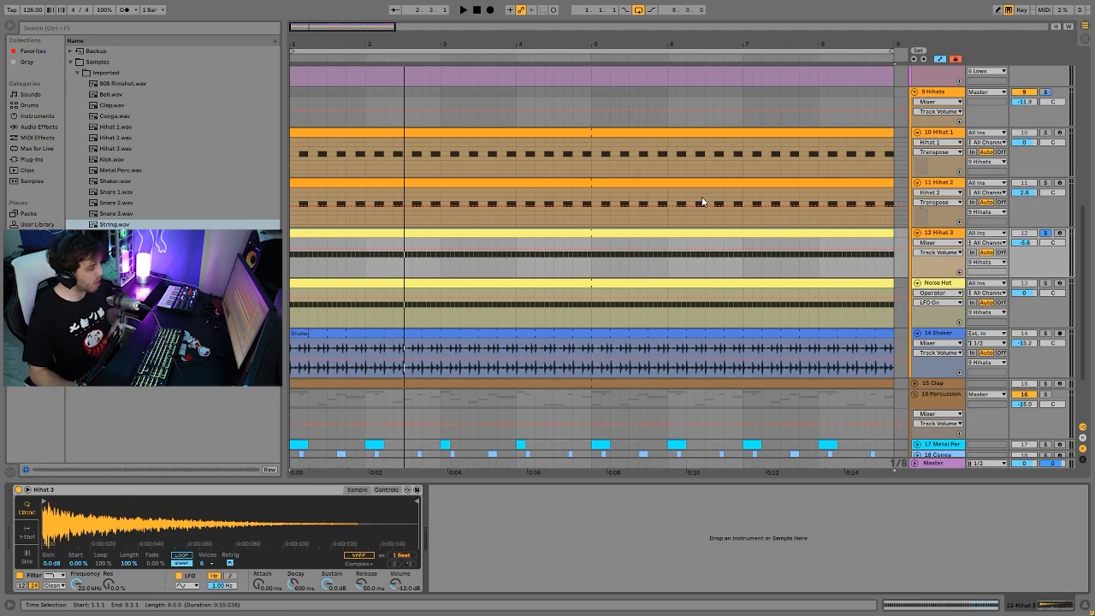
key(space)
scroll(856, 224, up, 5)
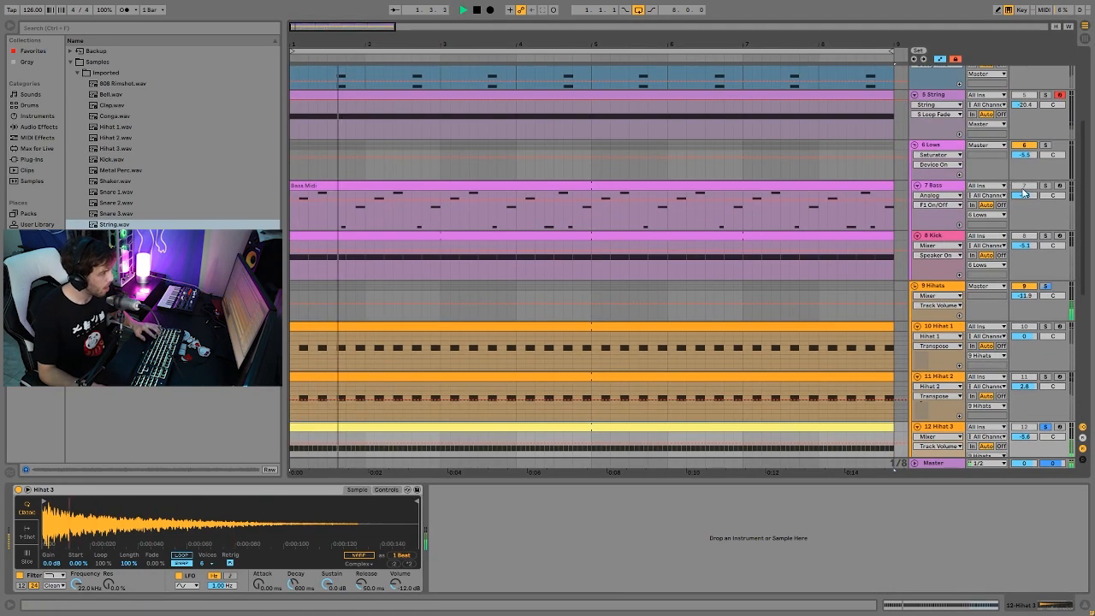
scroll(1044, 187, up, 5)
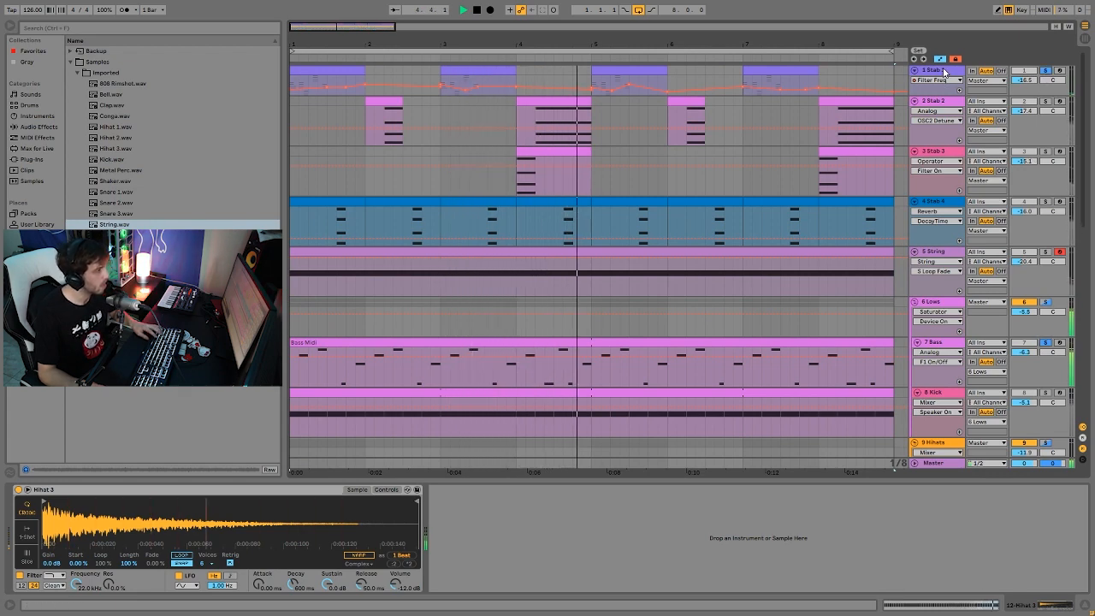
key(space)
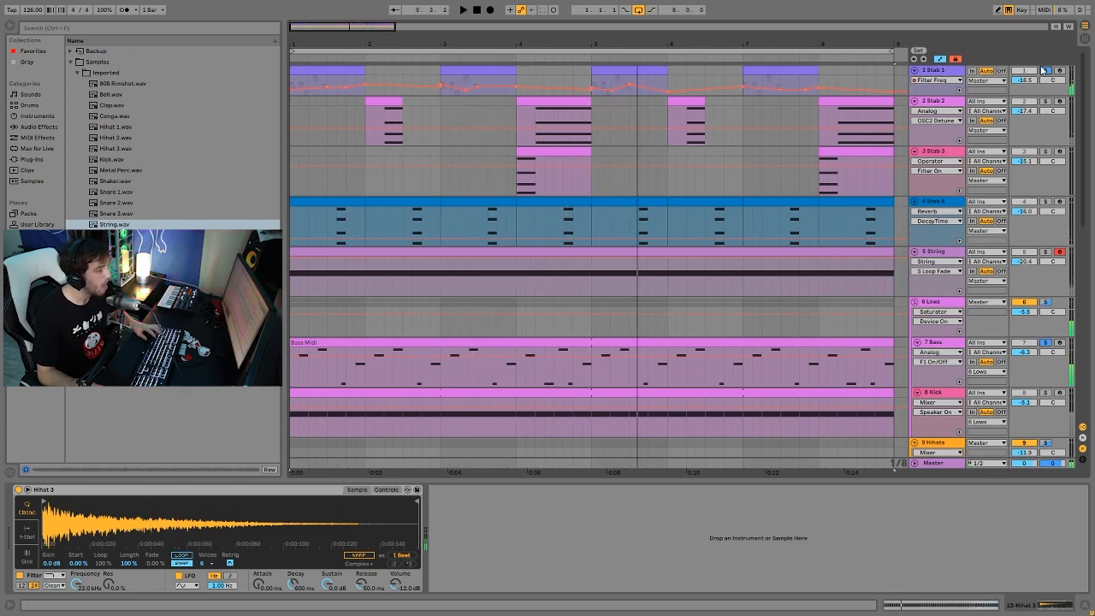
- Solo and play the Noise Hat track, and select it to examine its Operator noise oscillator and envelope
scroll(1007, 297, down, 8)
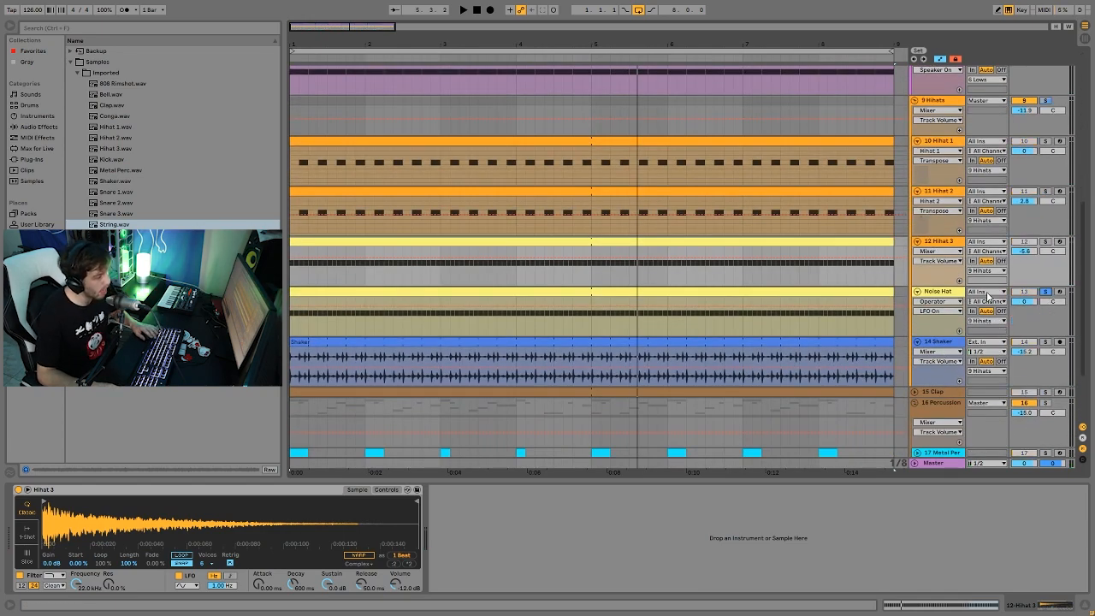
key(space)
click(989, 296)
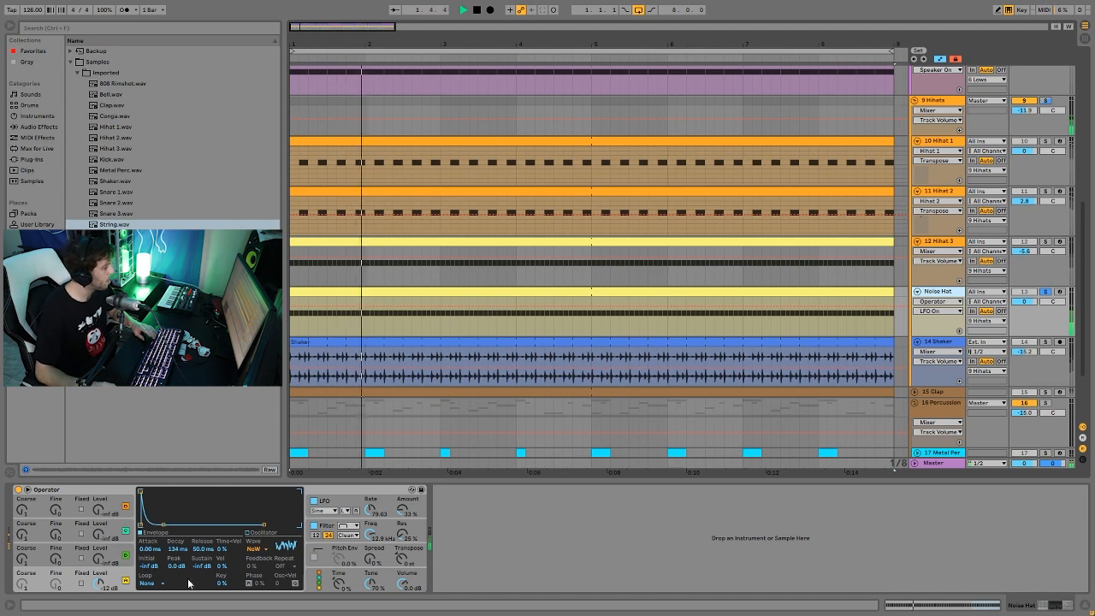
key(space)
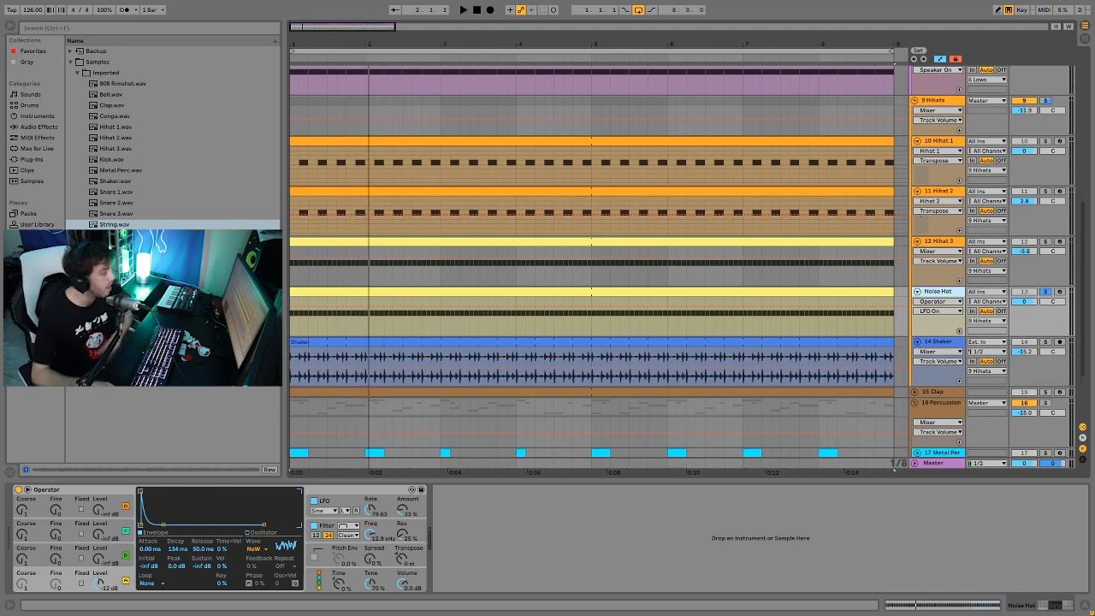
- Show the filter and LFO settings of the Noise Hat's Operator while playing the soloed track
click(337, 529)
key(space)
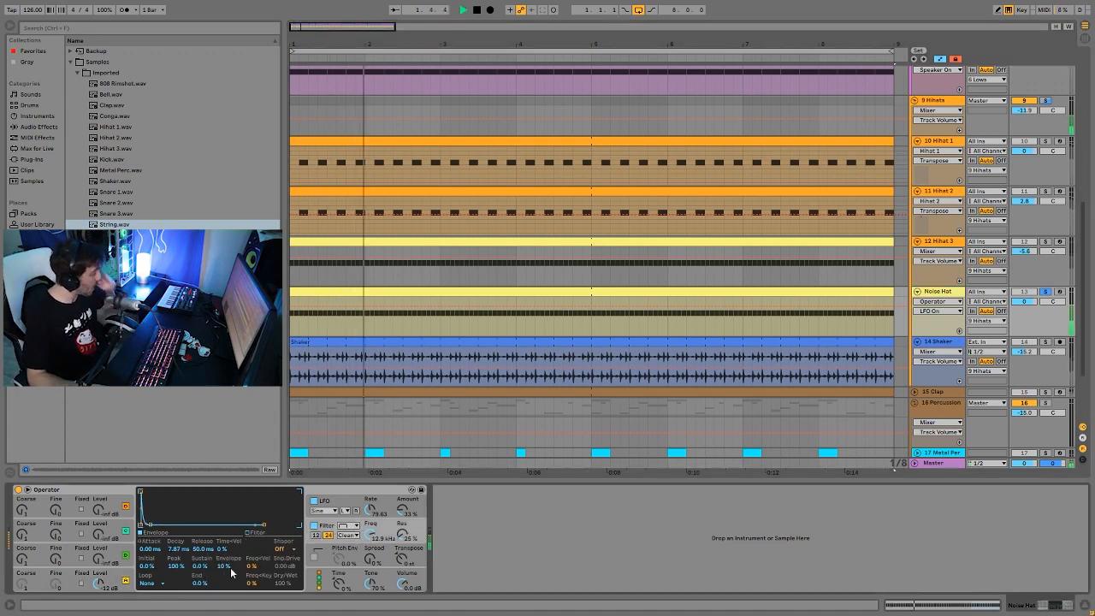
click(325, 501)
key(space)
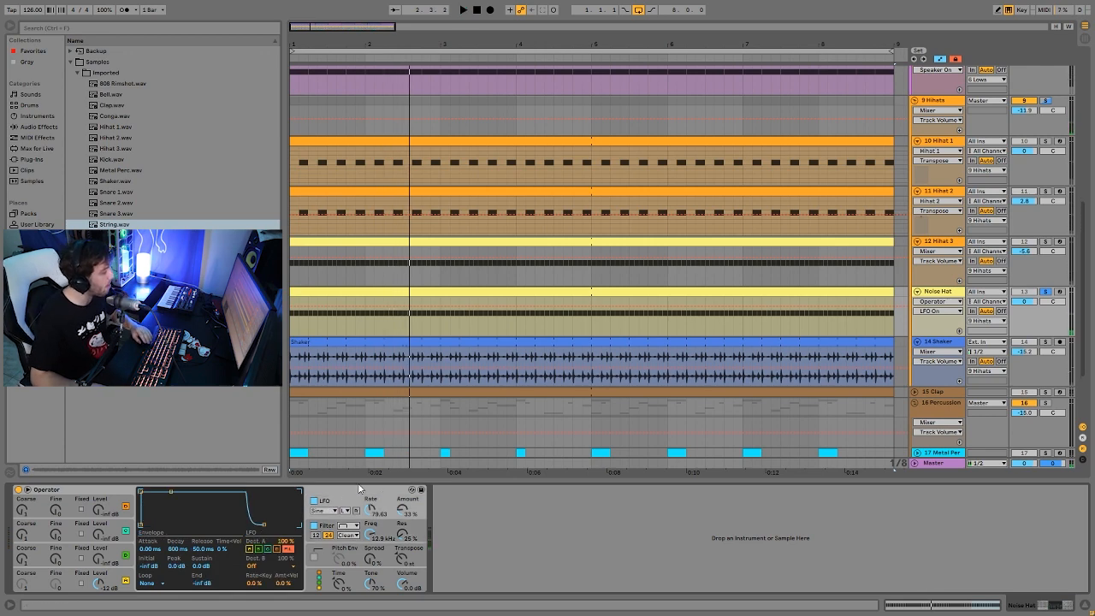
key(space)
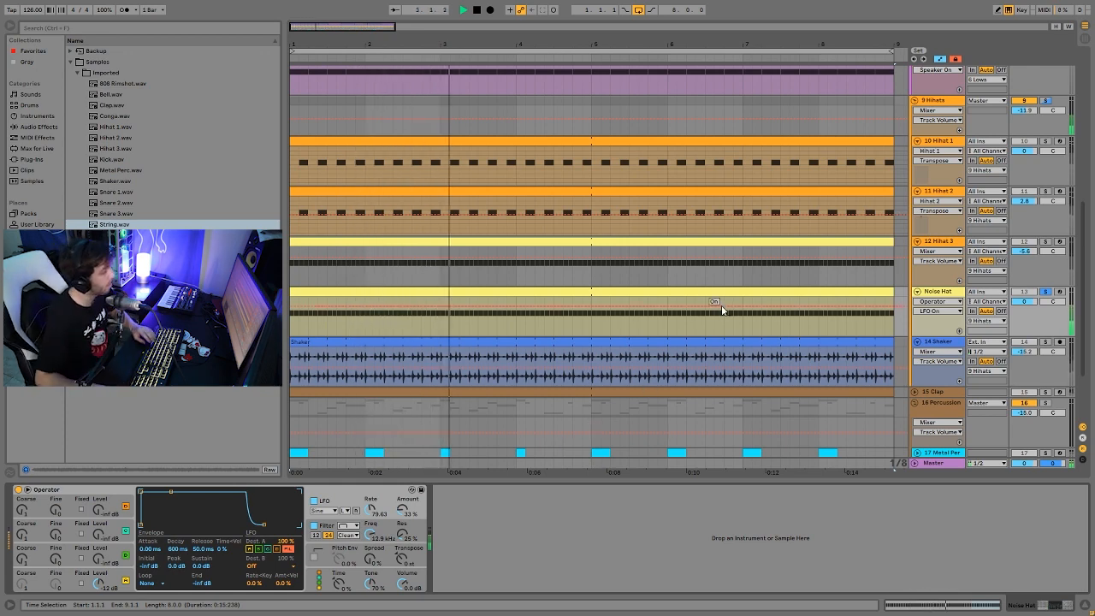
- Select the Shaker track to show its device chain and solo it in place of the Noise Hat
click(944, 344)
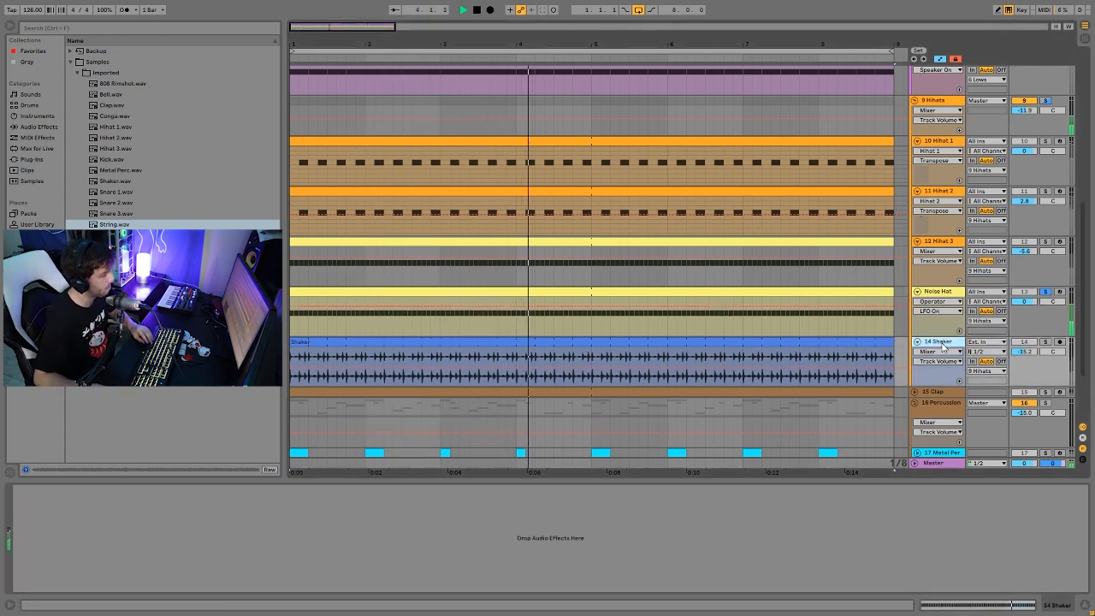
key(space)
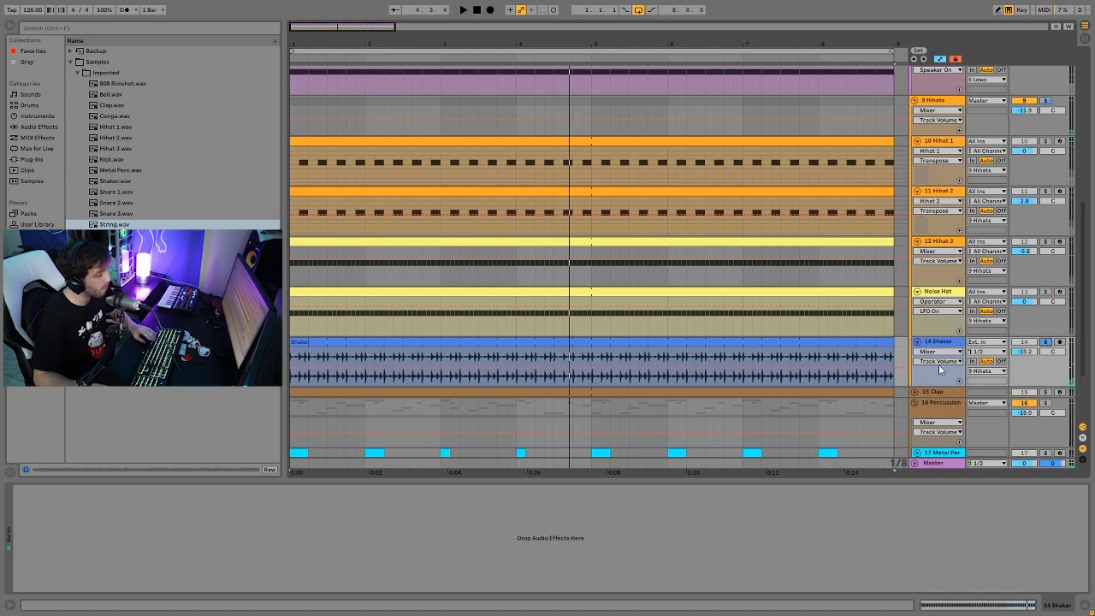
- Play the soloed Shaker from bar 1, and play the whole soloed Hihats group while examining the group's Saturator and EQ Eight
key(space)
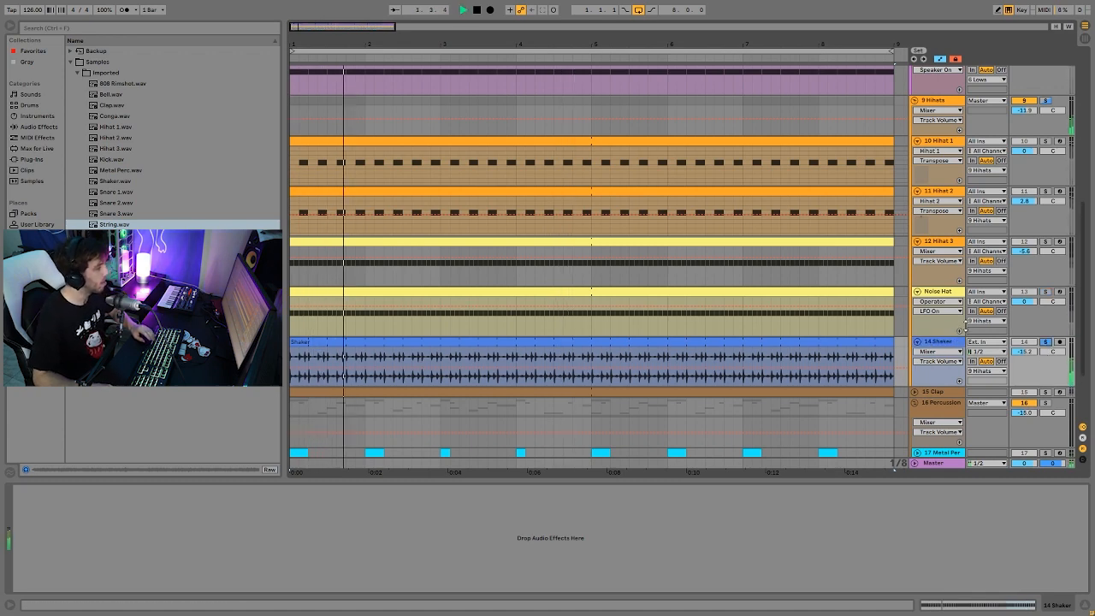
key(space)
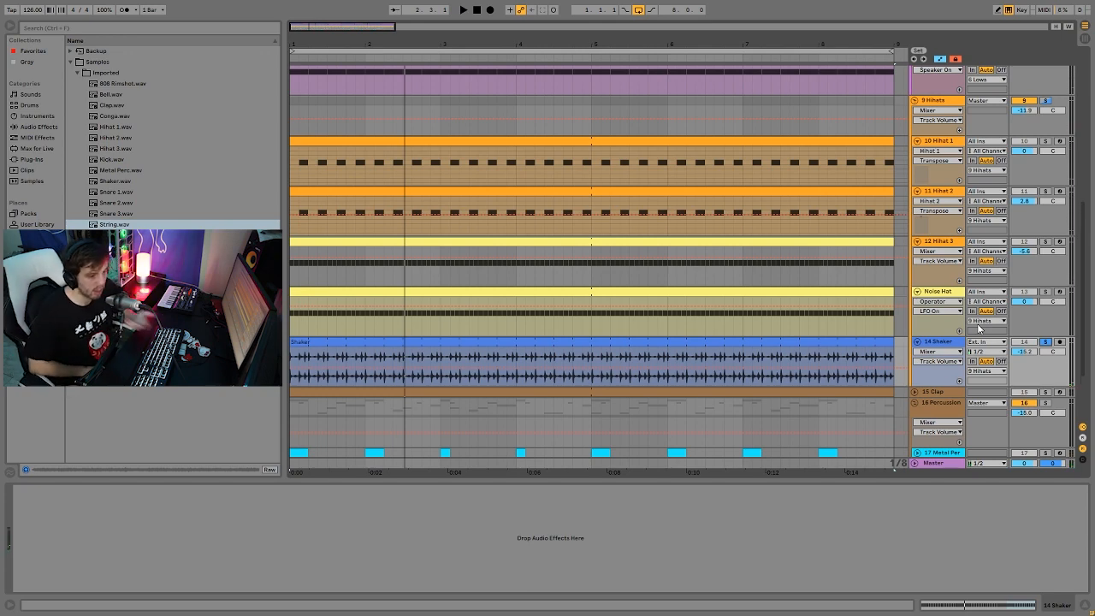
key(space)
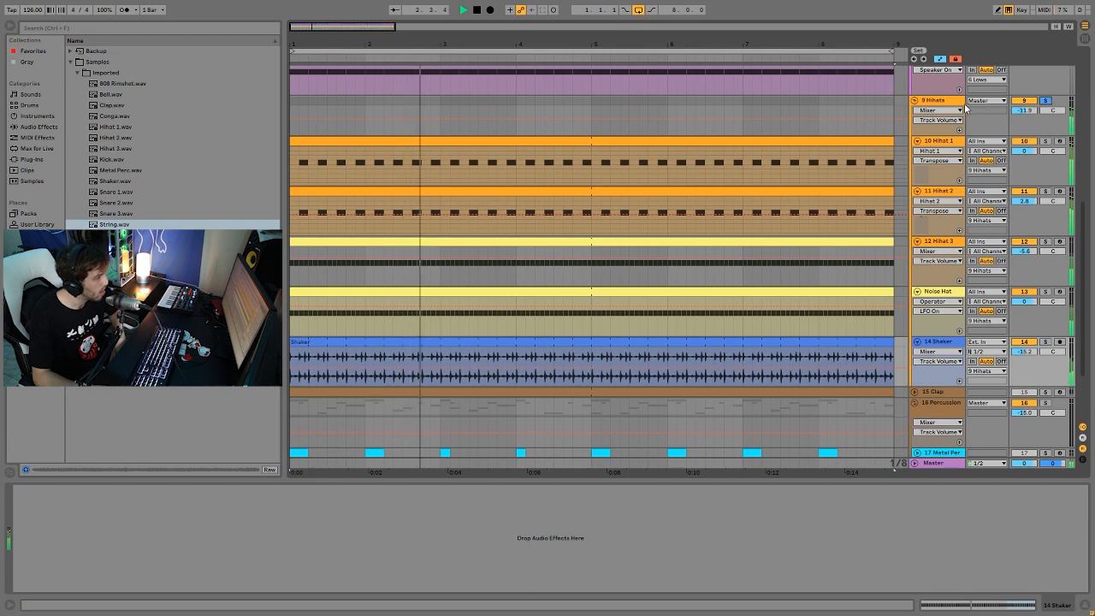
click(935, 101)
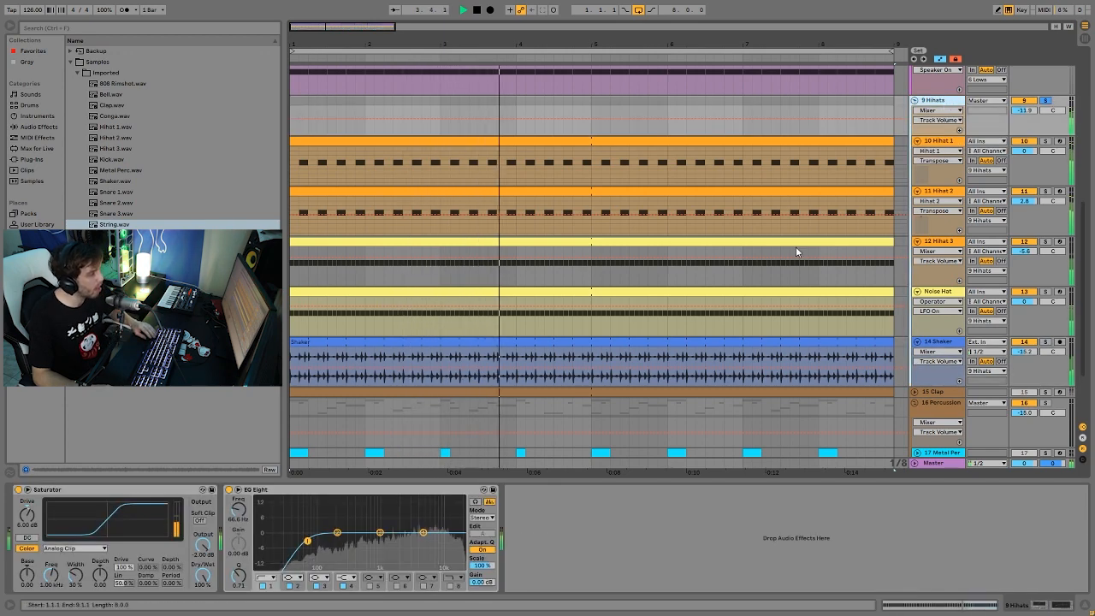
key(space)
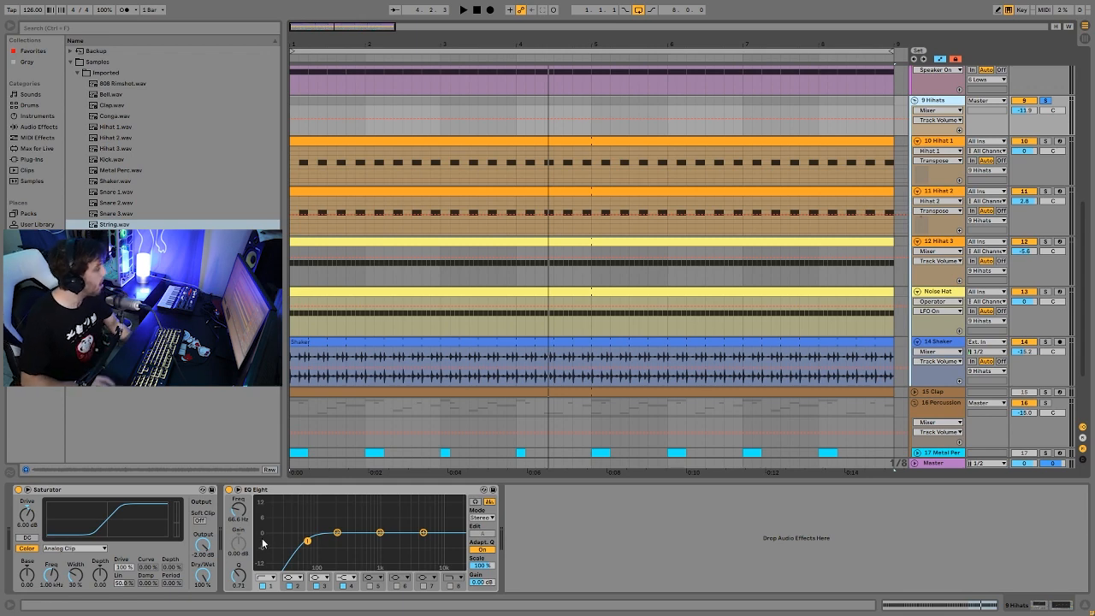
- Play the soloed Hihats group once more and fold the group's tracks
key(space)
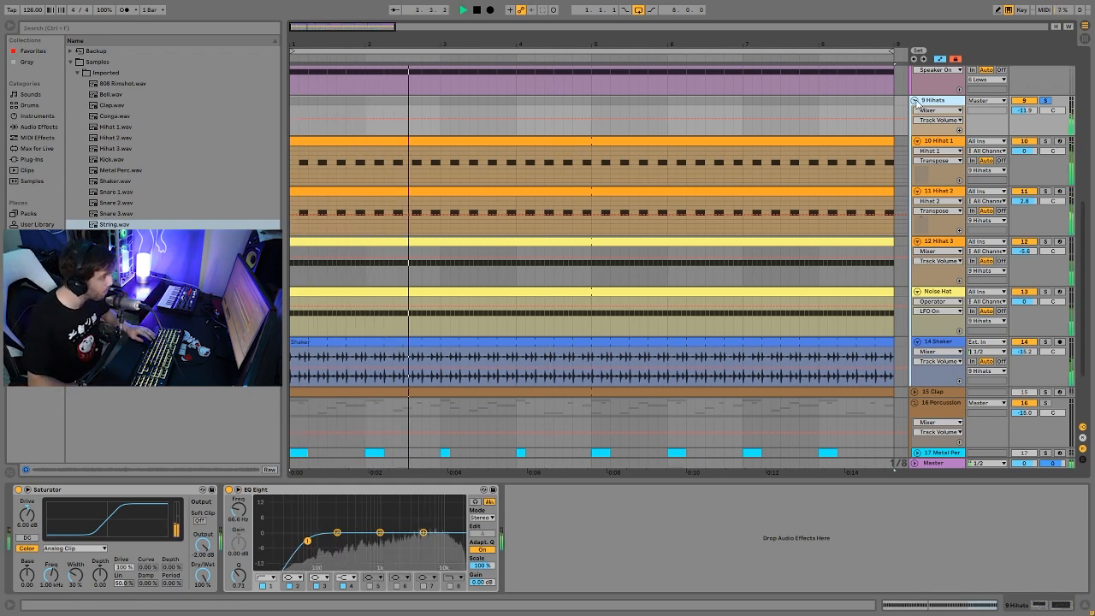
click(914, 100)
key(space)
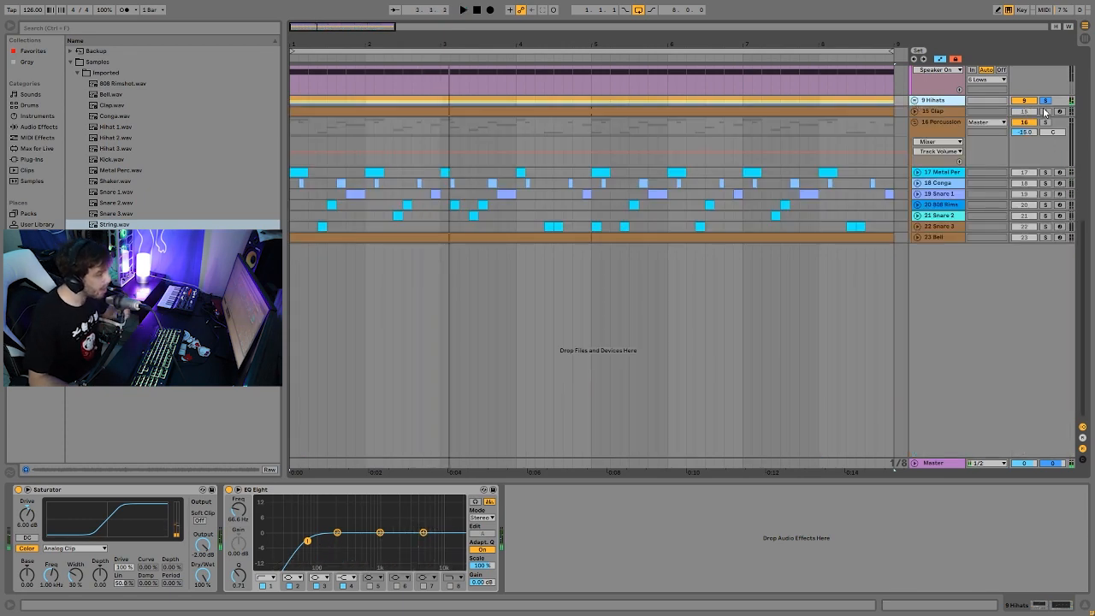
- Solo and play the Clap track, and select it to examine its sampler and Drum Buss
click(1045, 111)
click(938, 114)
key(space)
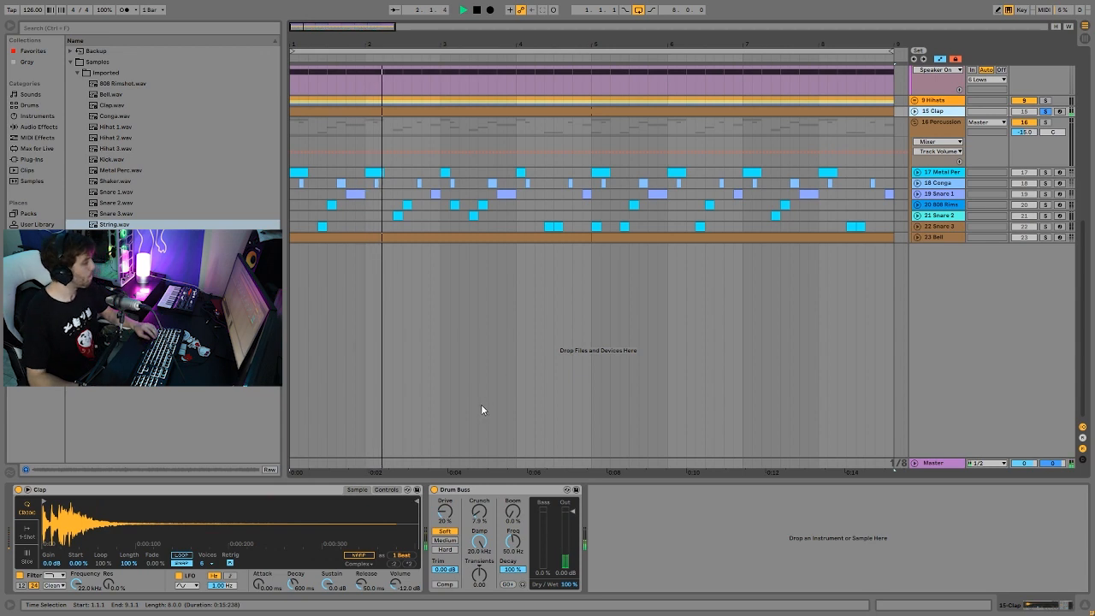
key(space)
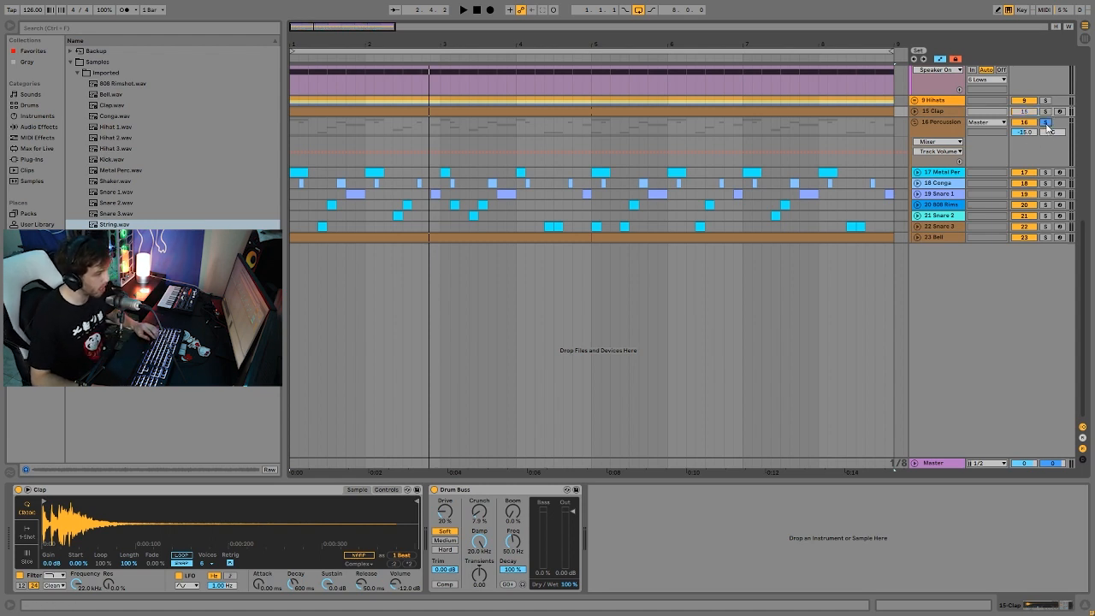
- Audition the soloed Percussion group and the full mix without any solo
key(space)
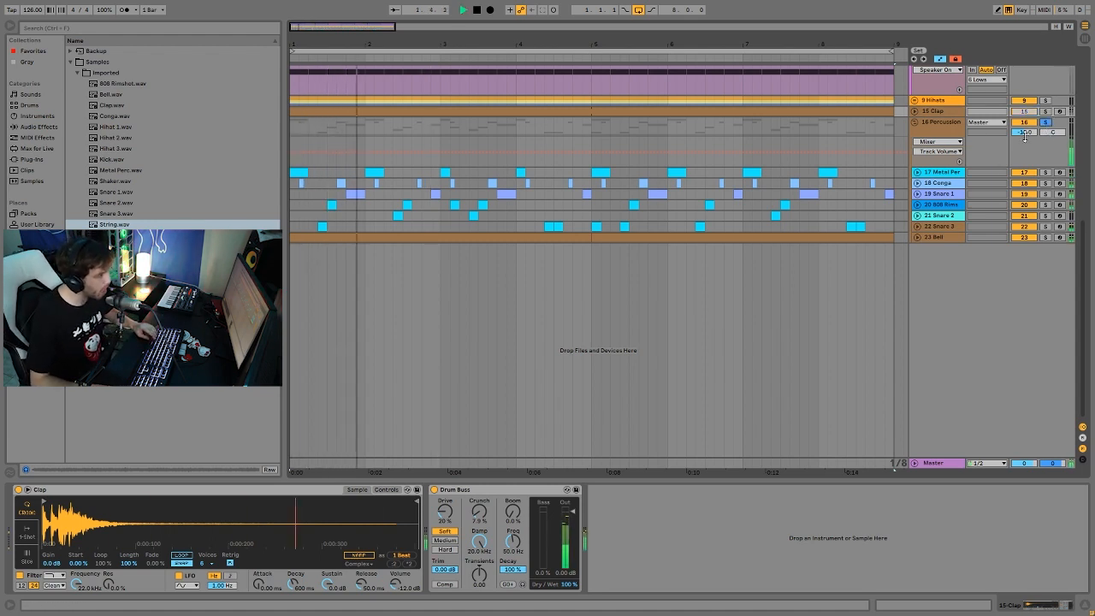
key(space)
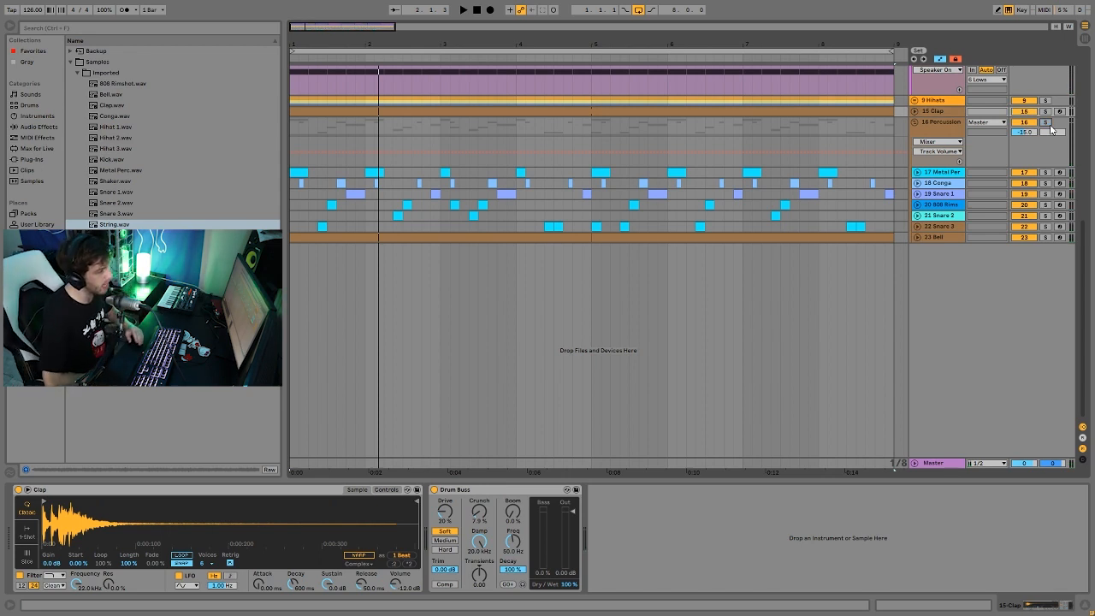
key(space)
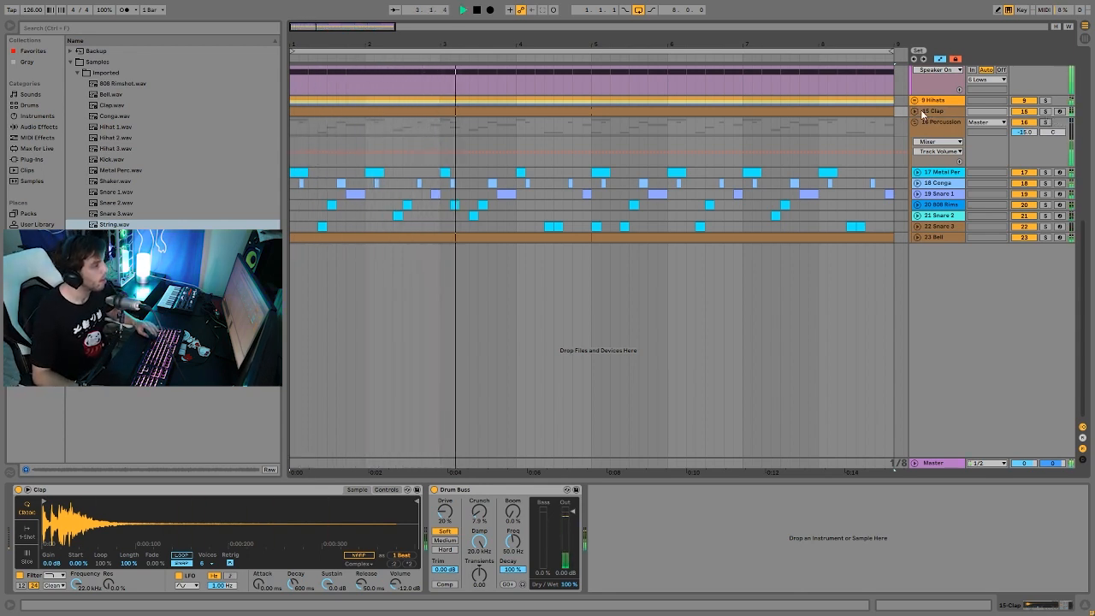
key(space)
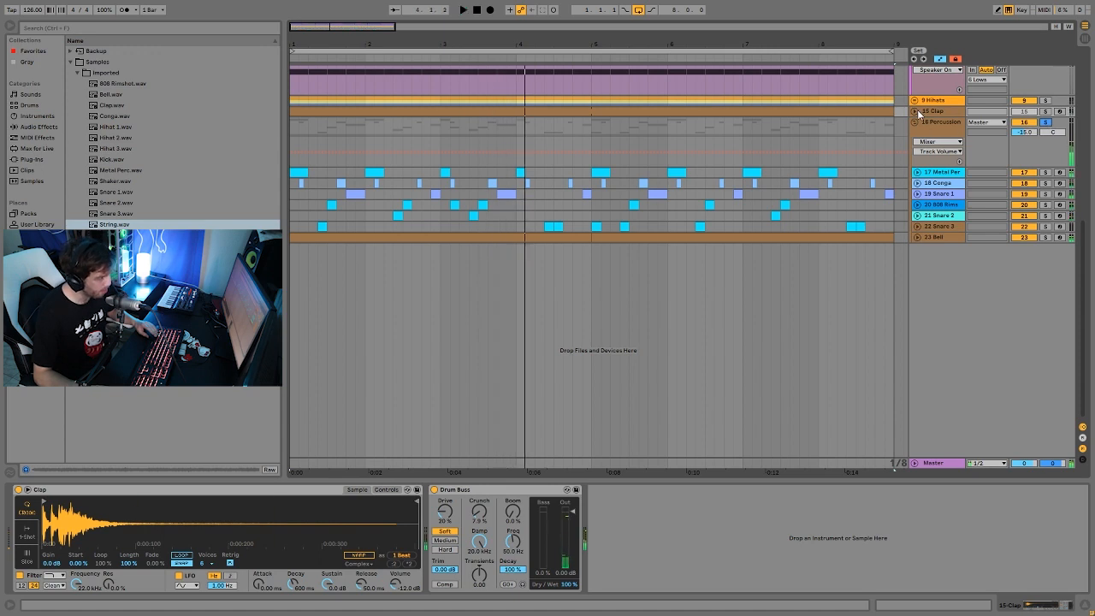
- Unfold the Clap track and play it soloed while examining its sample and Drum Buss settings
click(914, 112)
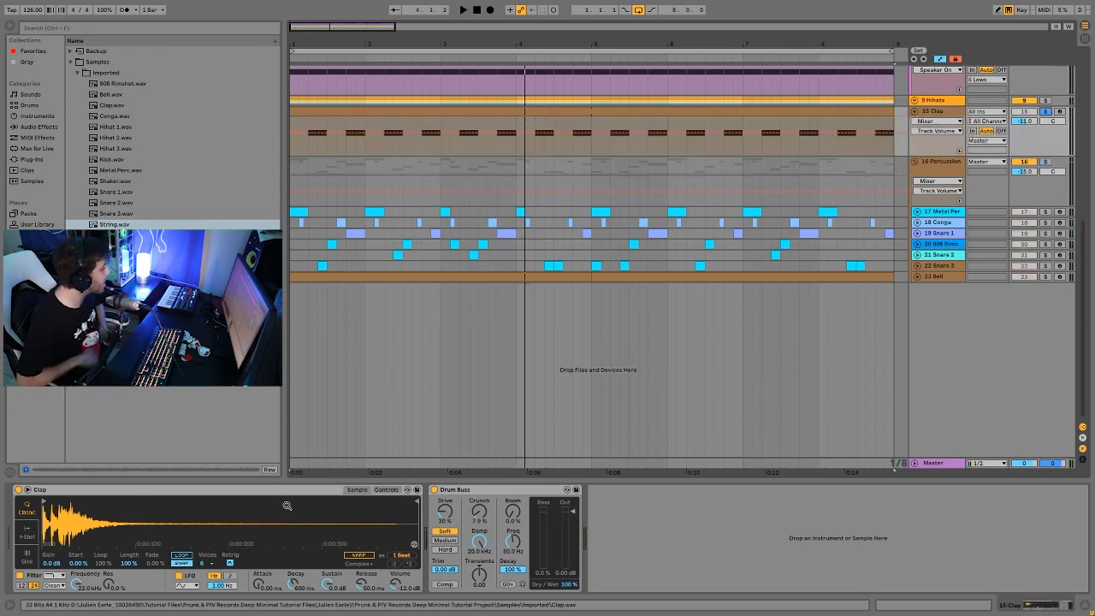
key(space)
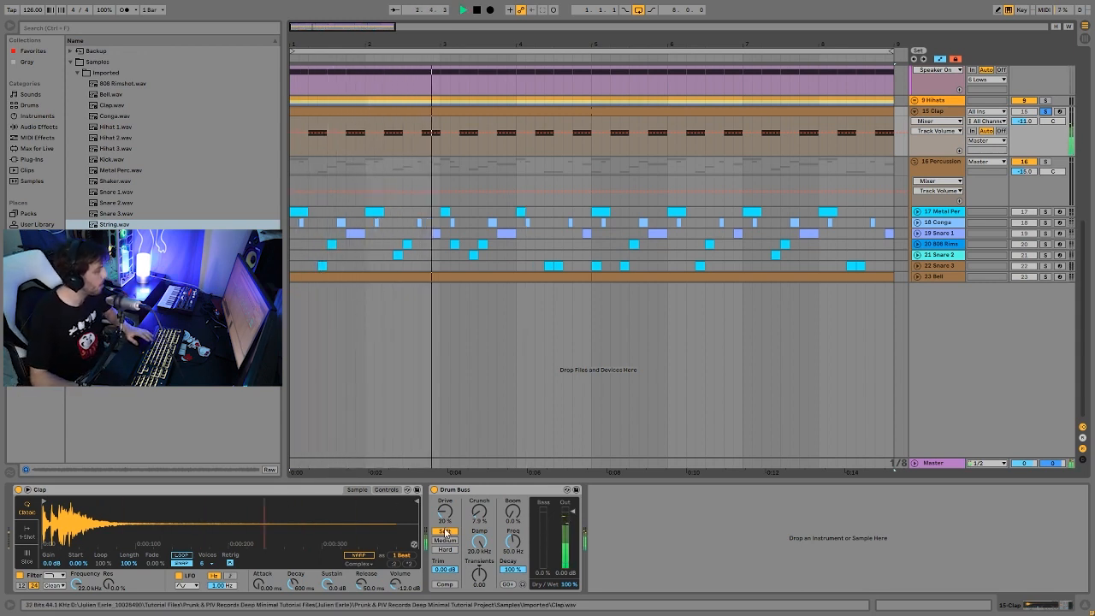
key(space)
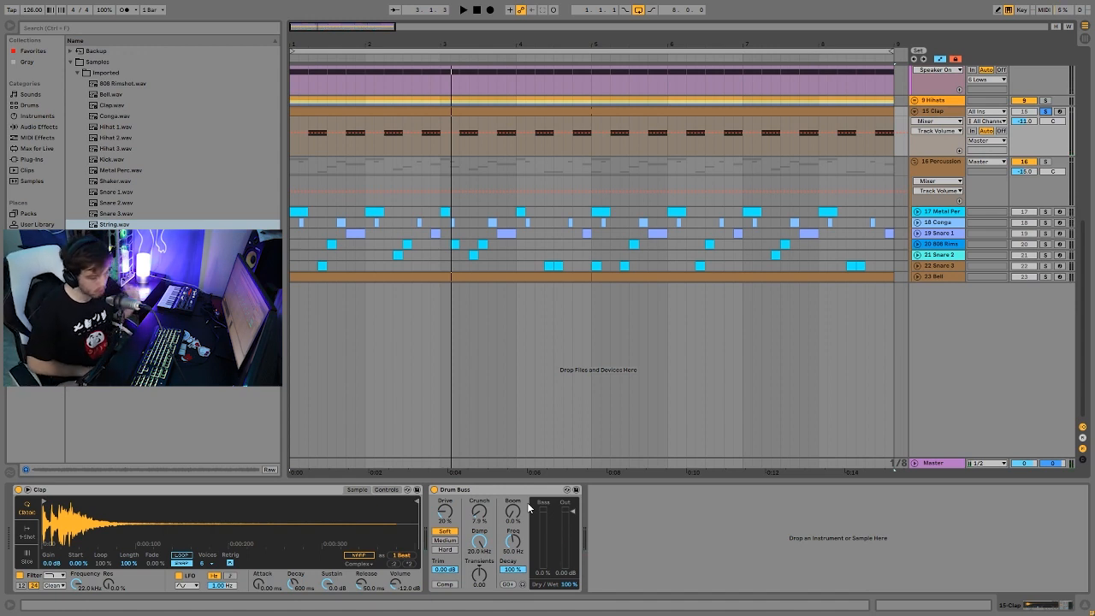
key(space)
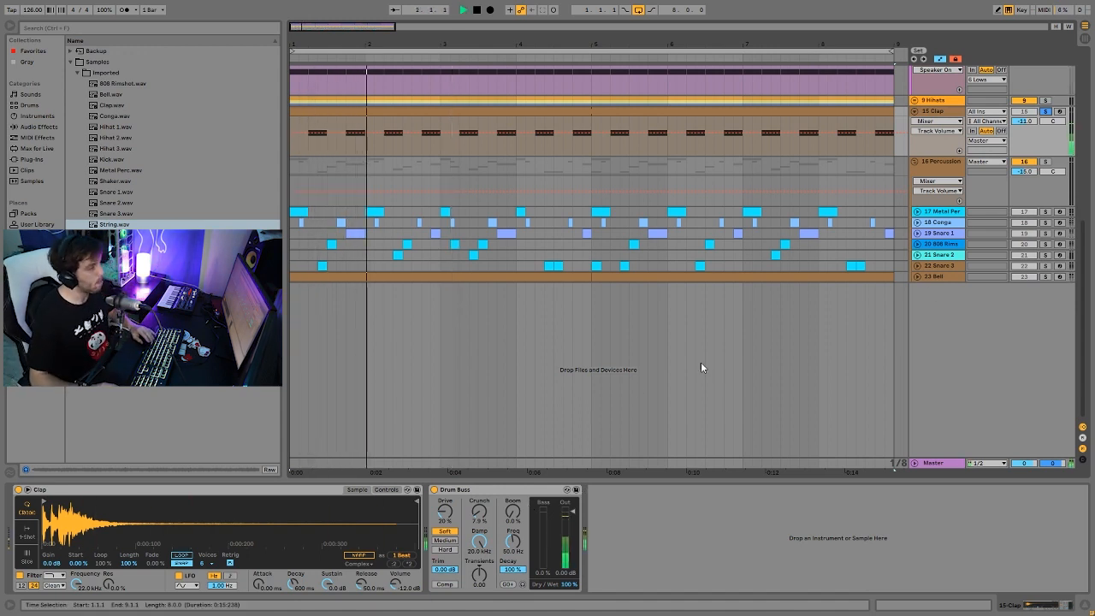
key(space)
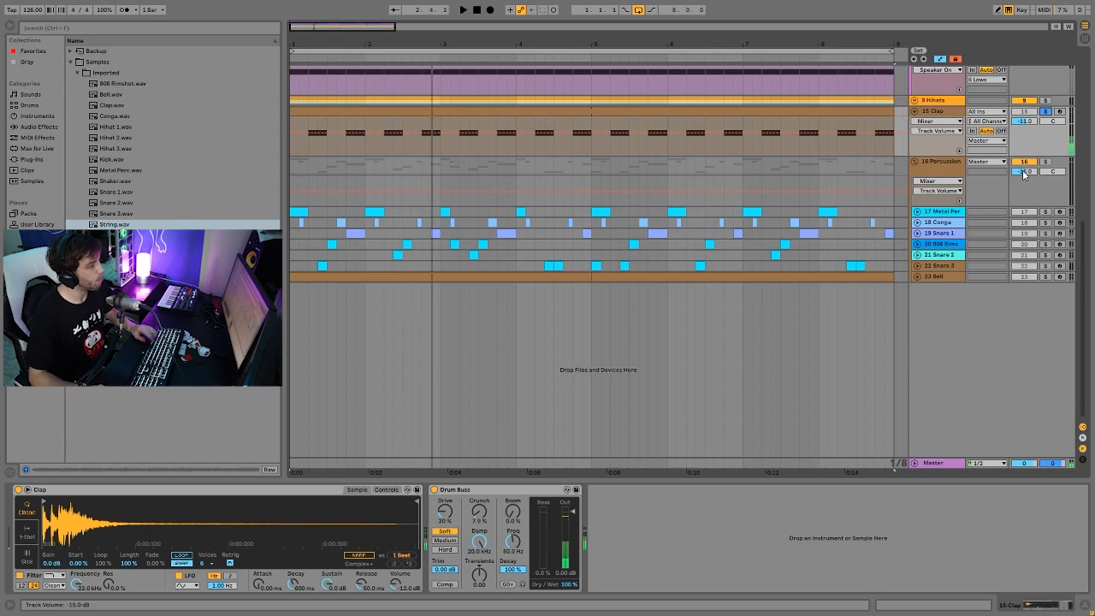
- Select and play the soloed Percussion group, and unfold all of its tracks from Metal Perc to Bell
click(923, 168)
key(space)
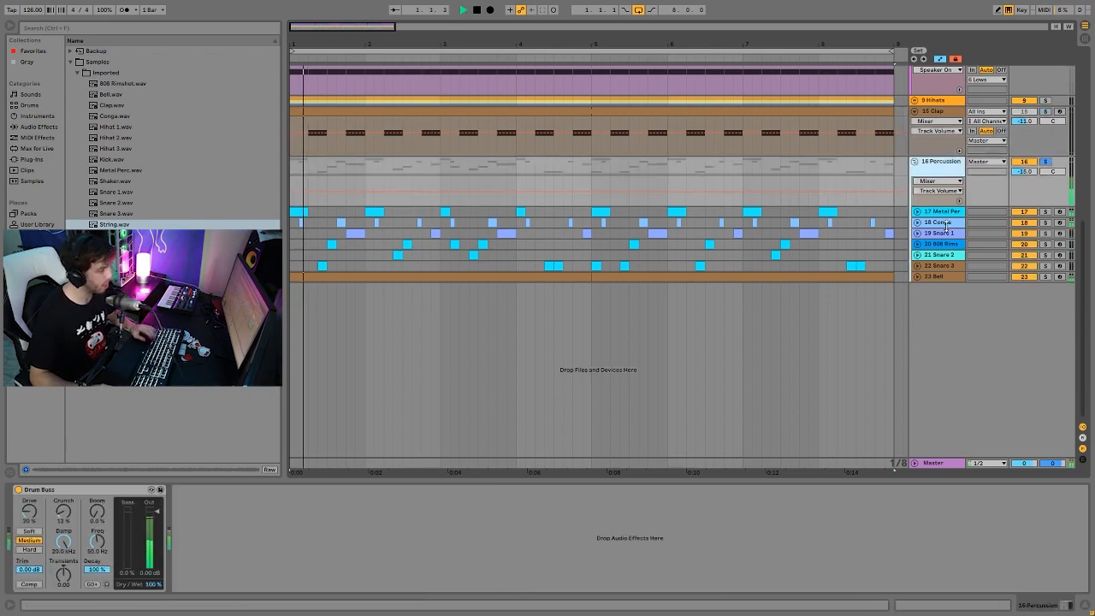
click(916, 213)
click(916, 212)
click(917, 262)
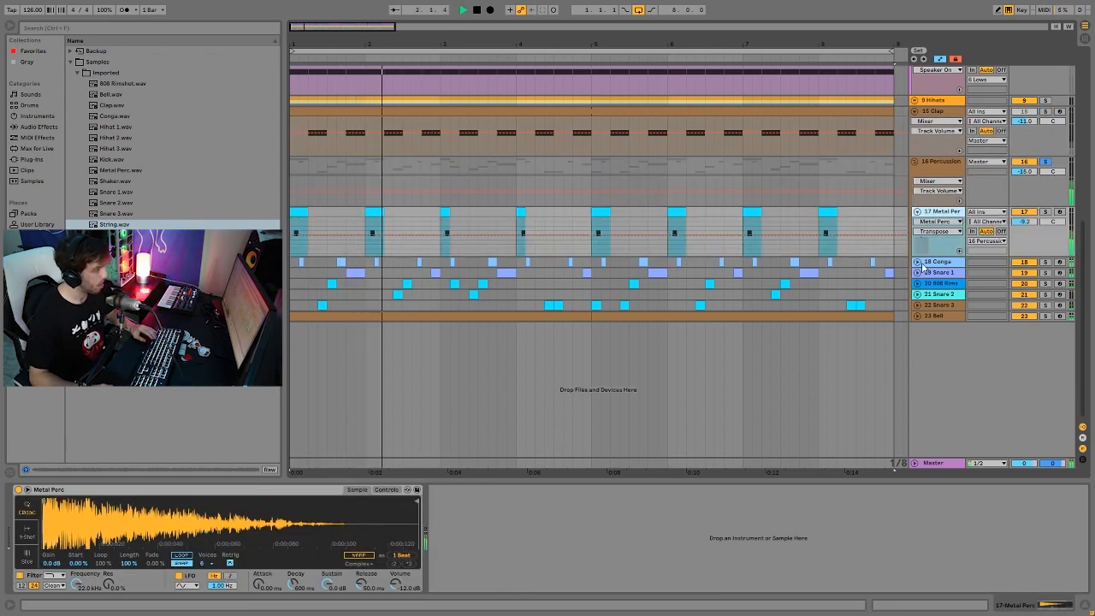
click(916, 312)
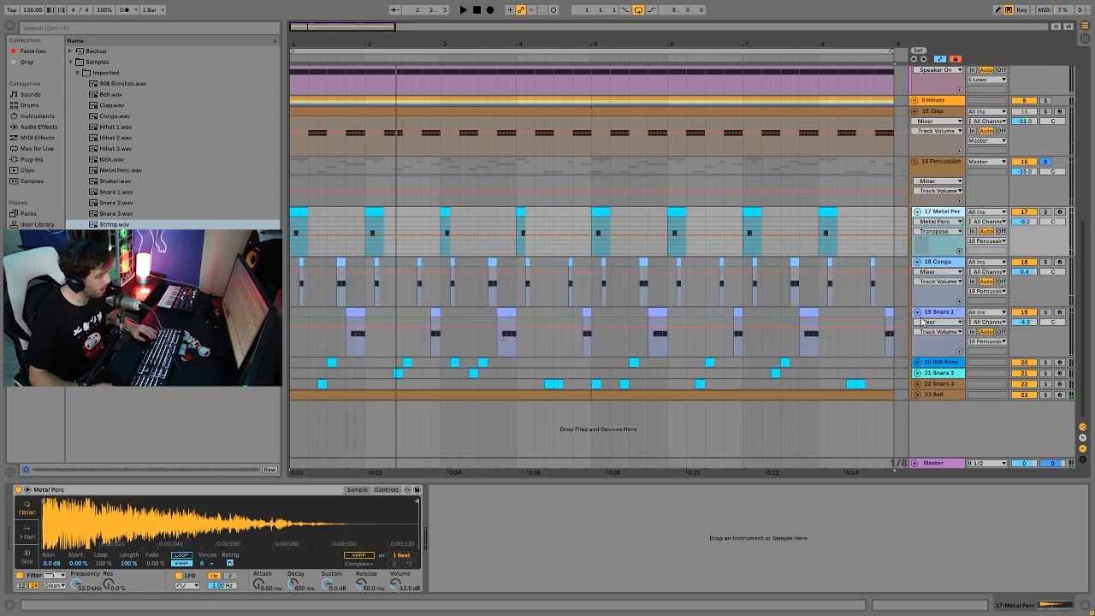
click(917, 362)
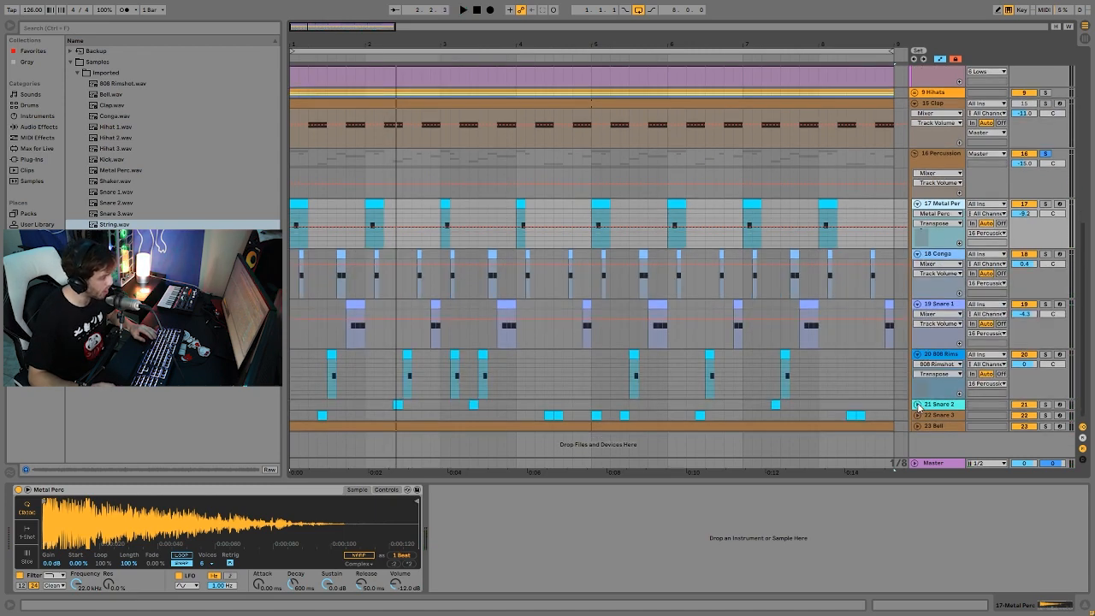
click(918, 407)
click(918, 415)
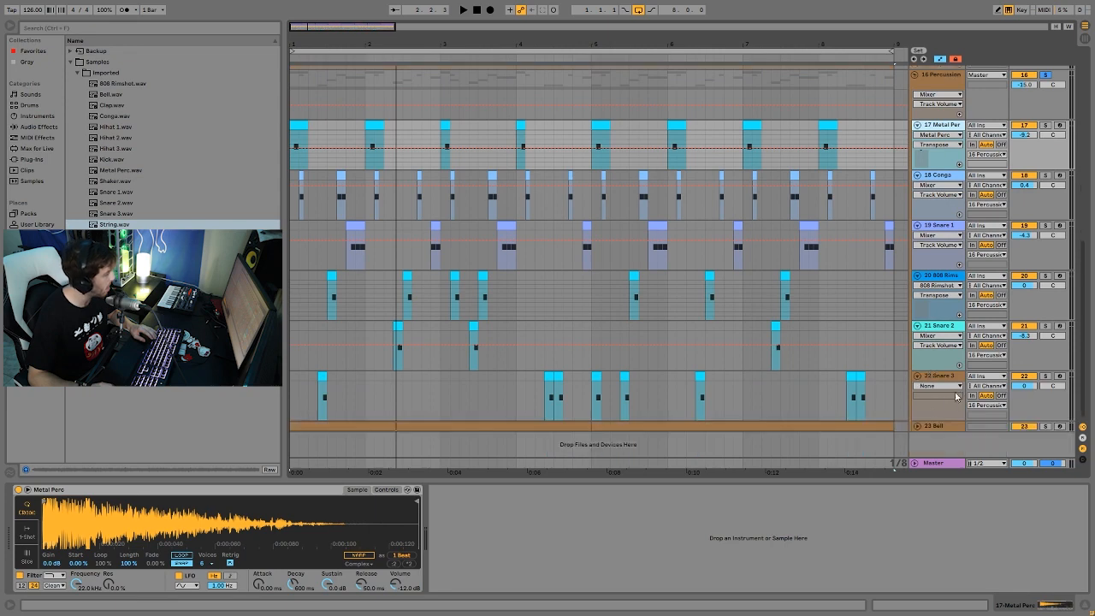
click(918, 426)
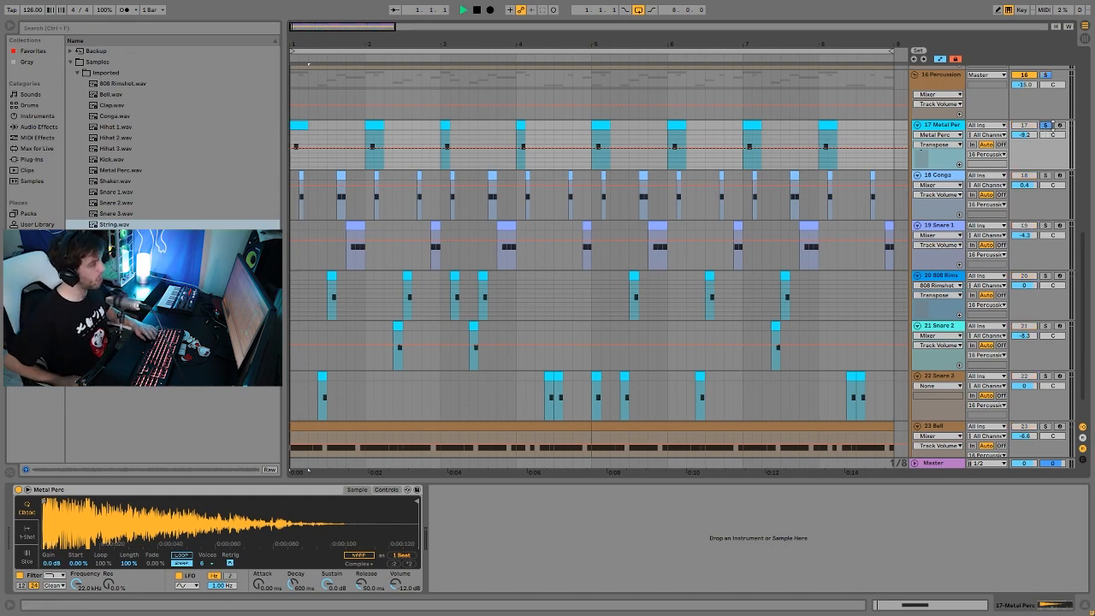
- Solo the Conga during playback, and add the Metal Perc to the solo to hear both together
click(1045, 175)
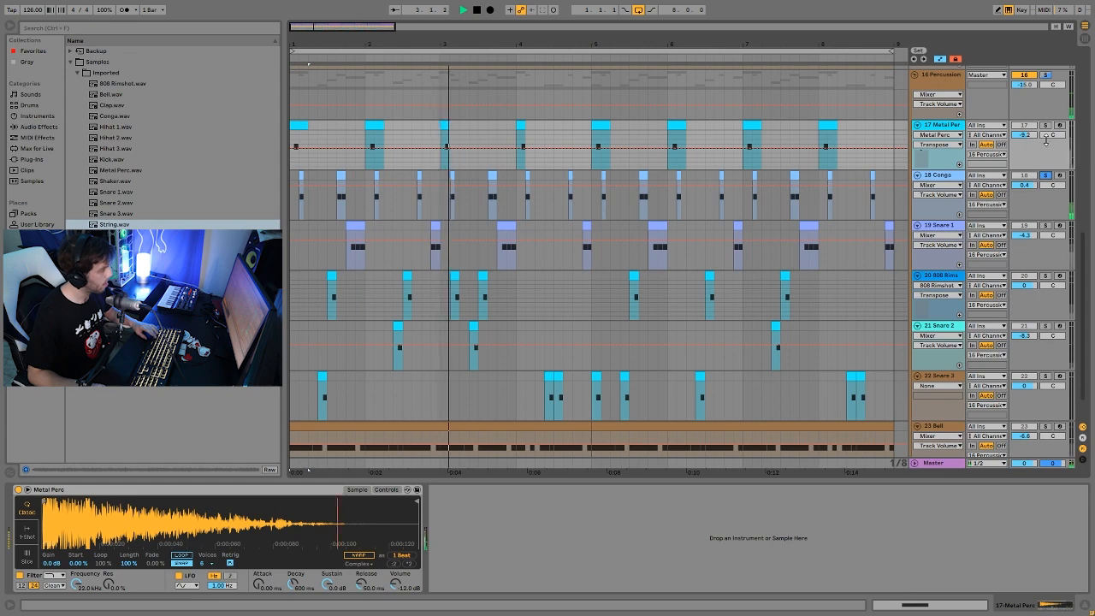
ctrl+click(1046, 125)
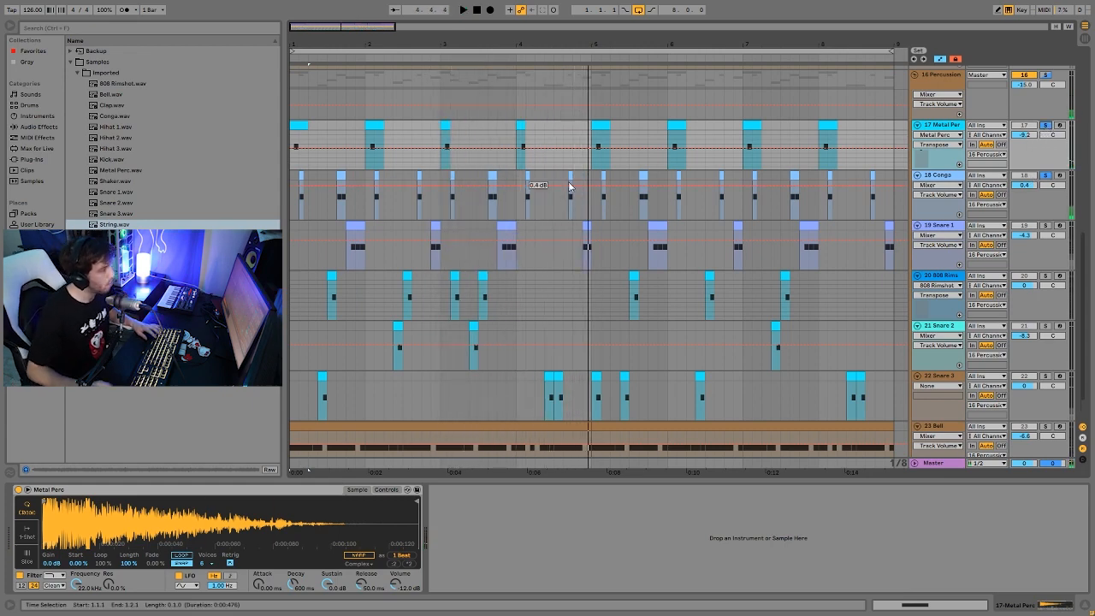
- Audition the Snare 1 and 808 Rimshot tracks each in solo, and select the 808 Rimshot to show its sample
click(1046, 226)
key(space)
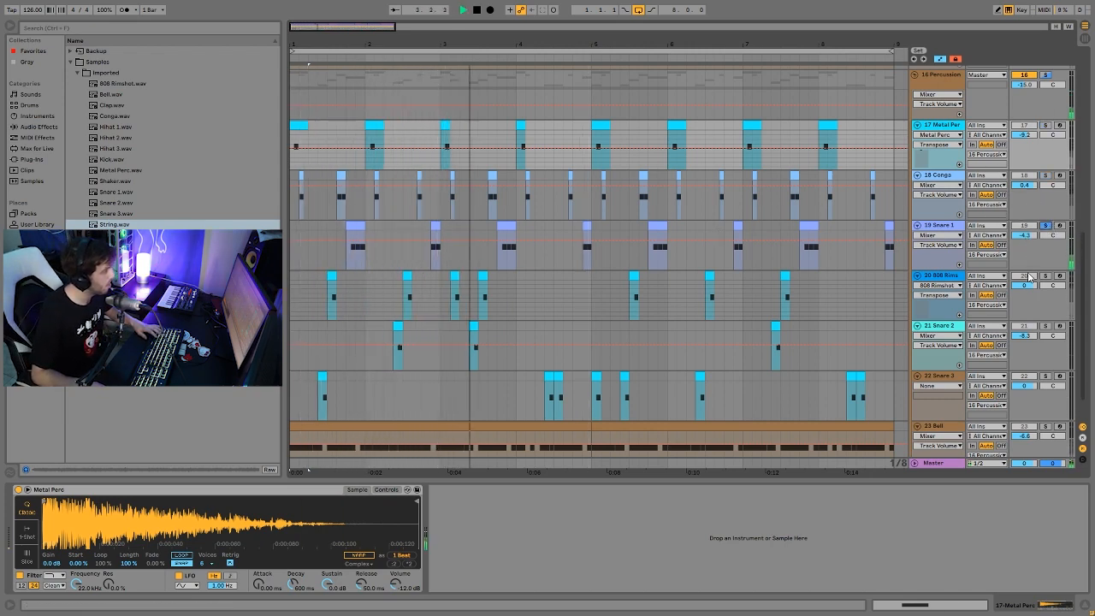
key(space)
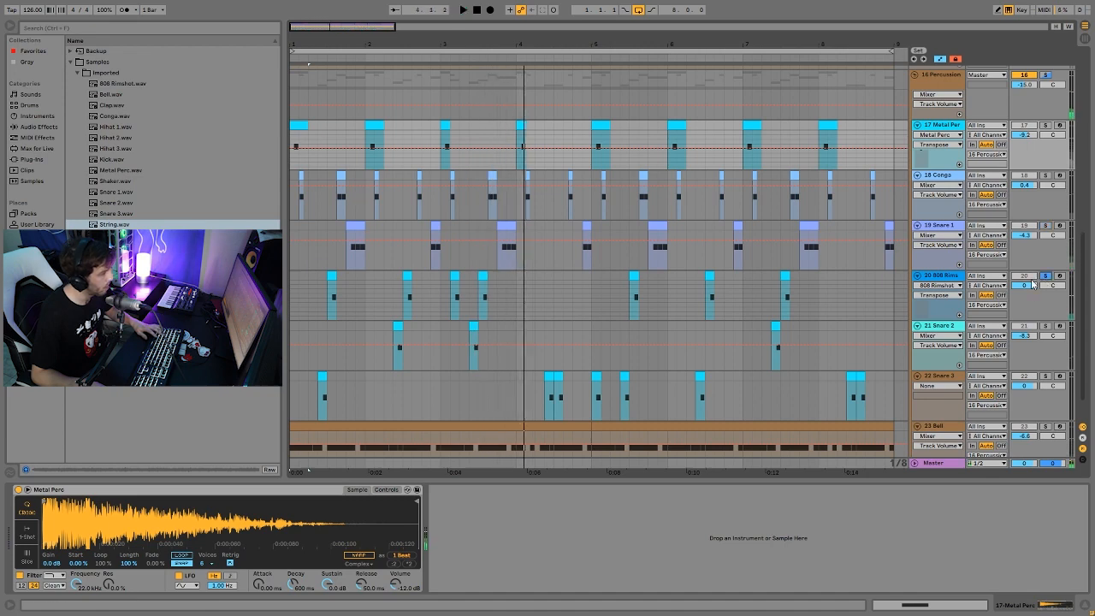
click(960, 279)
key(space)
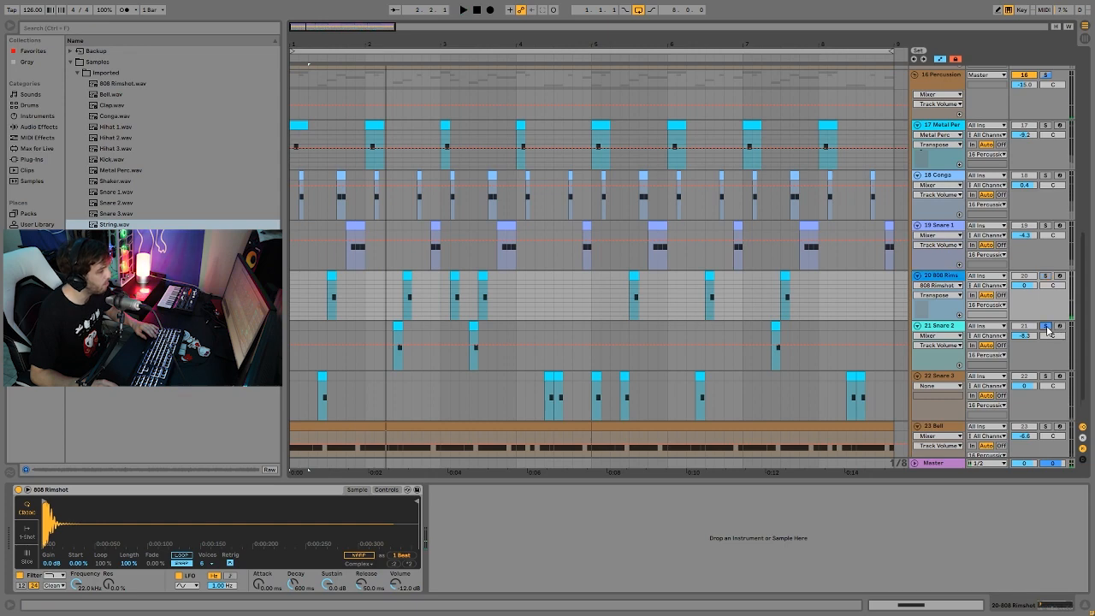
- Play the soloed Snare 2 track from 2.2.2, just before its first hit
scroll(750, 340, down, 2)
click(382, 288)
key(space)
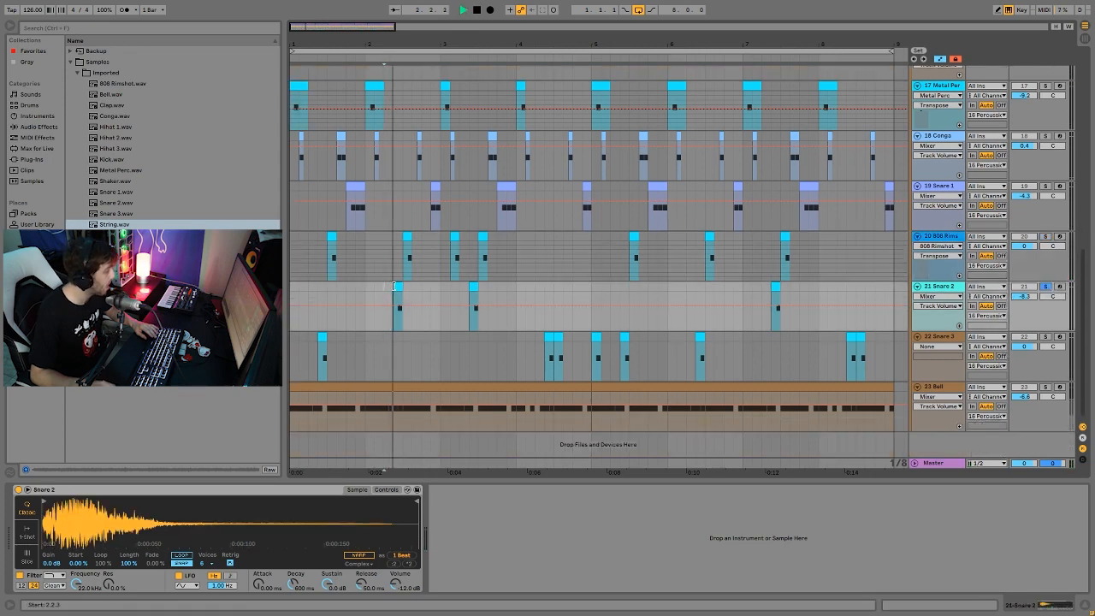
key(space)
key(space)
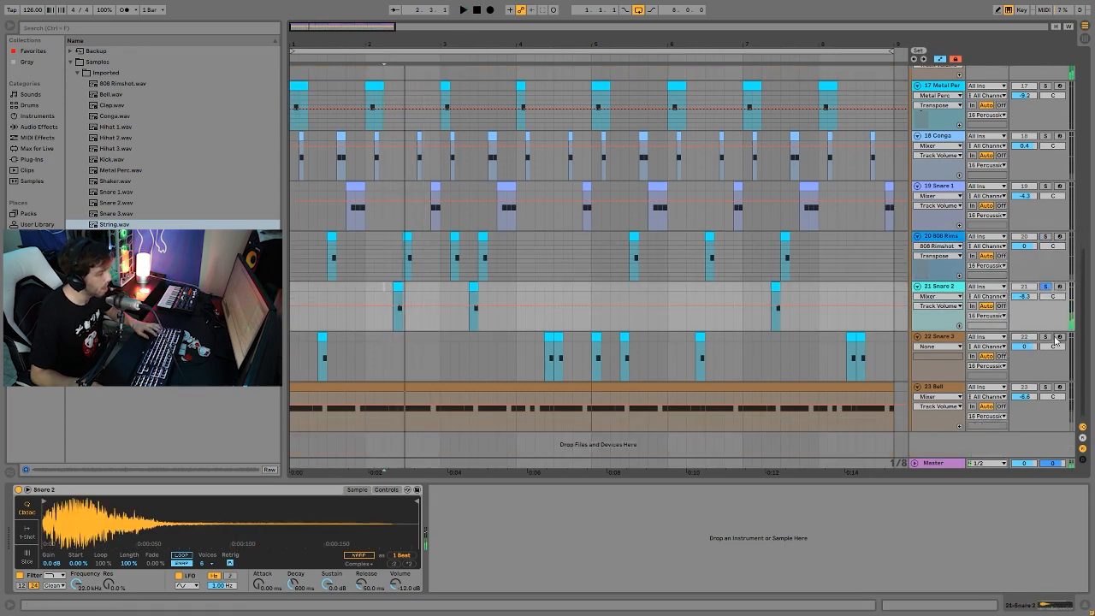
- Solo the Snare 3 track and play it from its double hit at 4.2.2
click(1058, 338)
click(556, 337)
key(space)
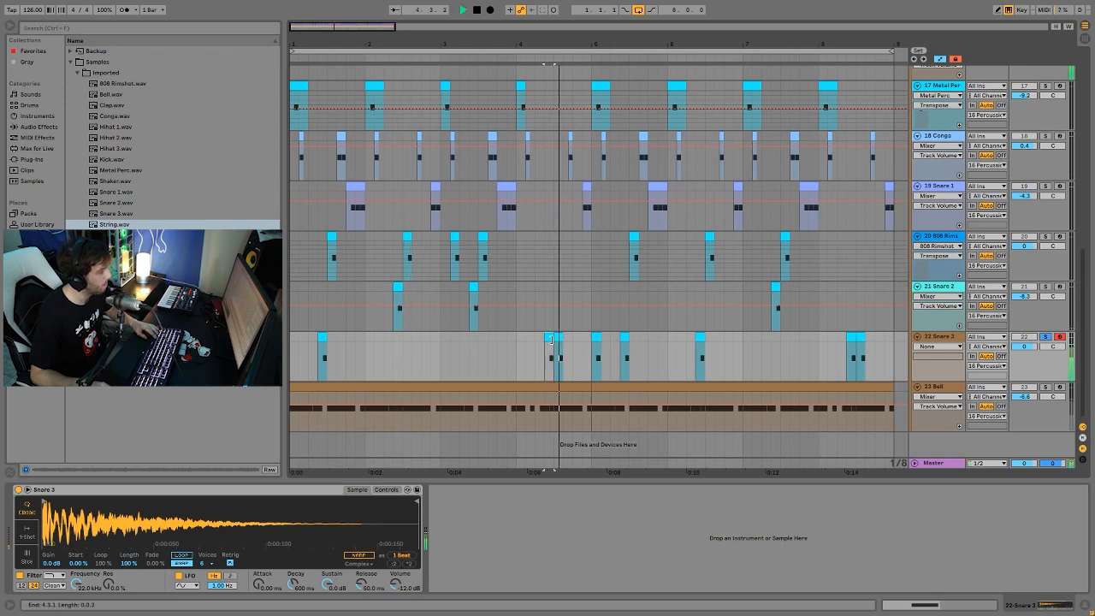
key(space)
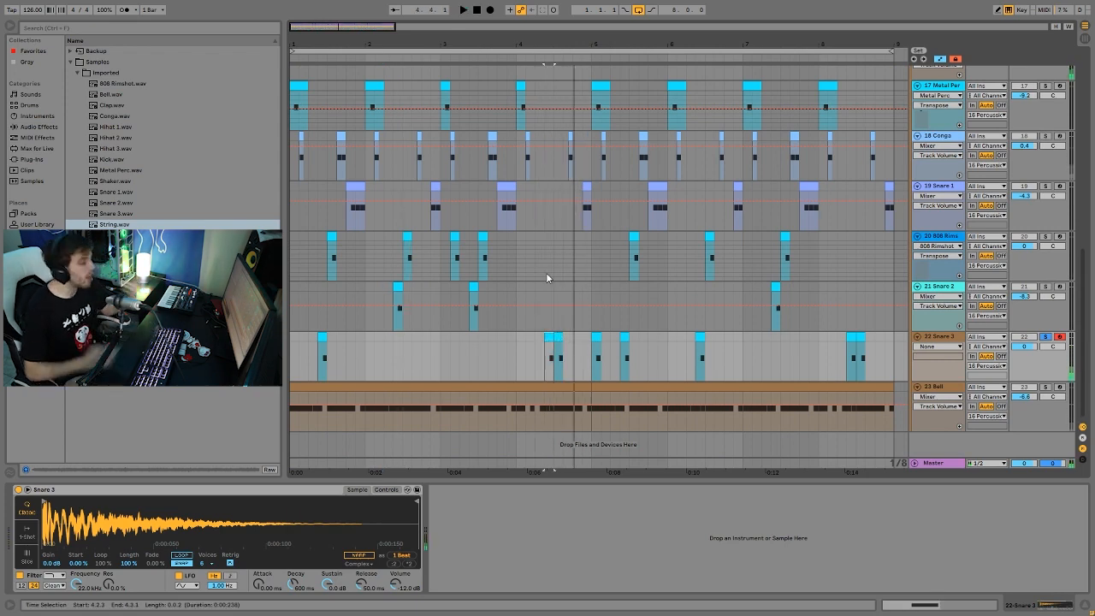
- Examine the spaces between the Conga hits by marking the empty gaps in bars 1 to 3
scroll(921, 349, up, 2)
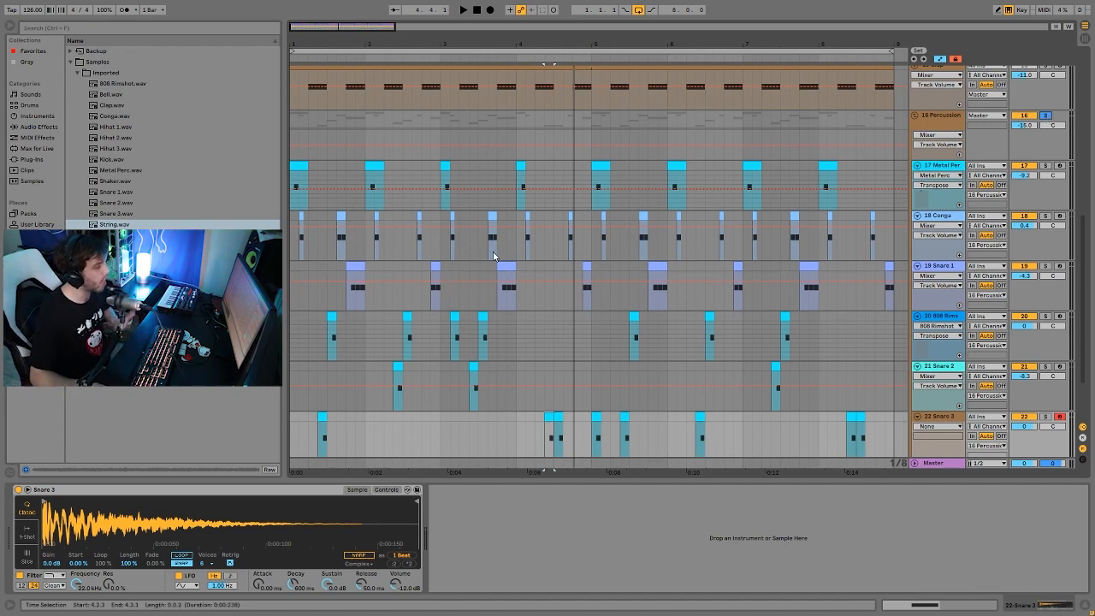
drag(293, 42, 295, 91)
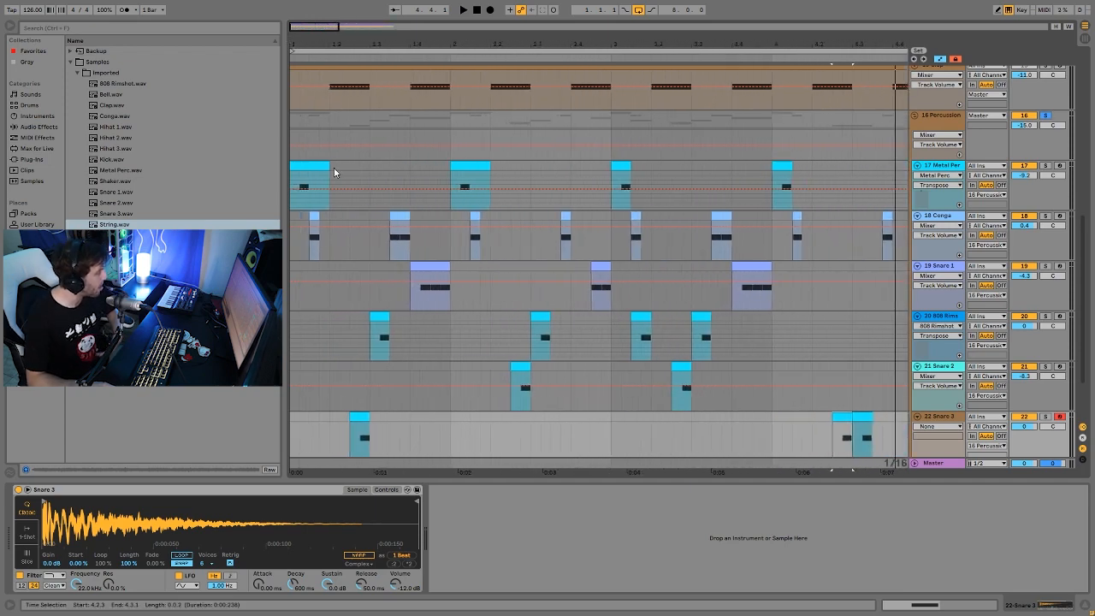
drag(331, 212, 289, 220)
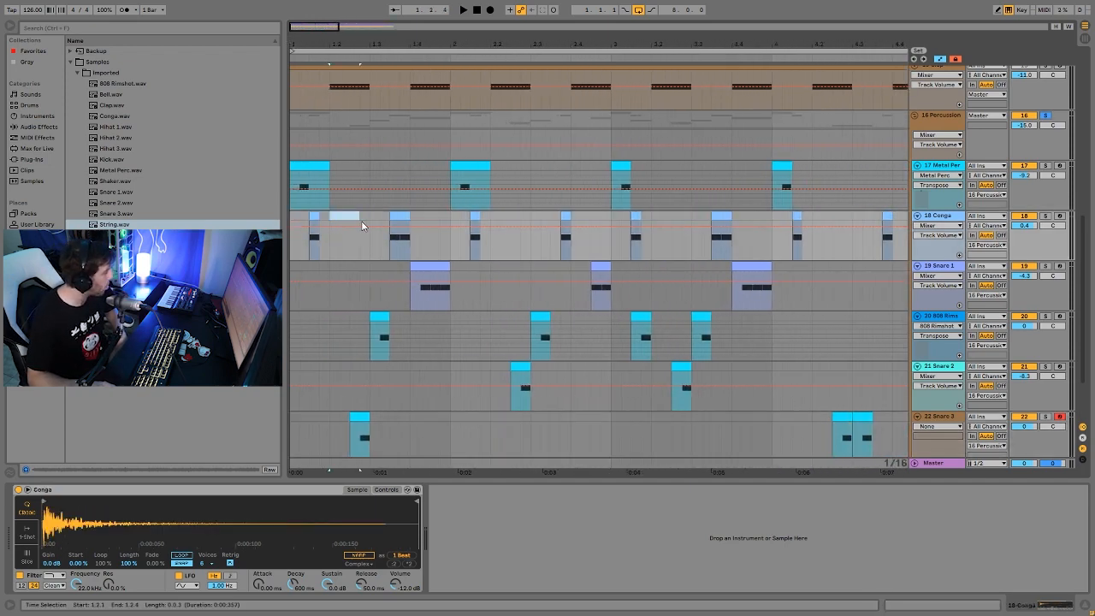
drag(370, 217, 612, 216)
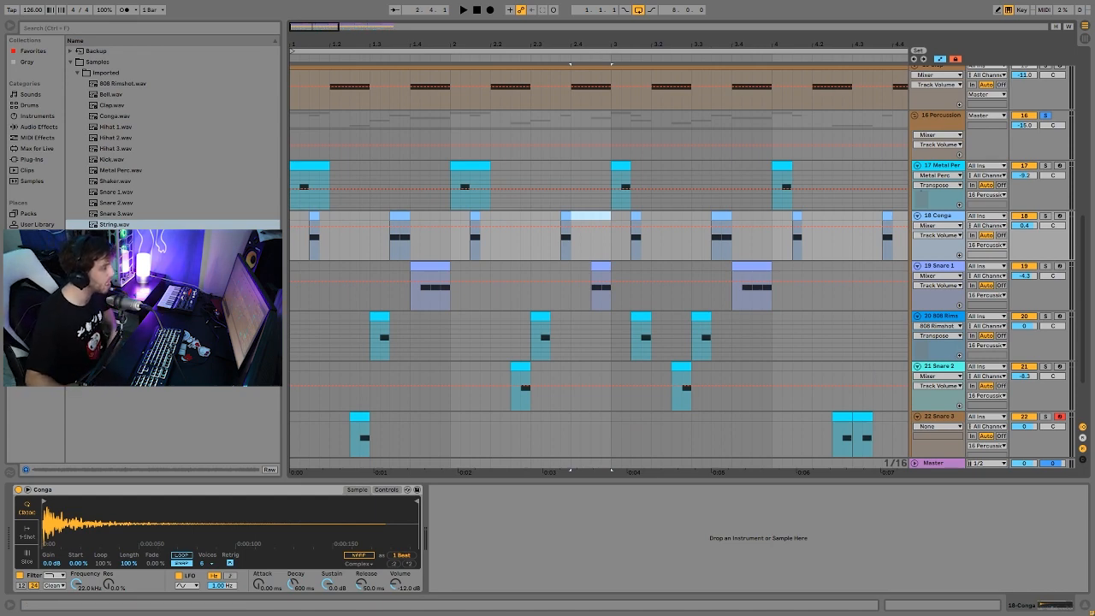
drag(612, 216, 750, 223)
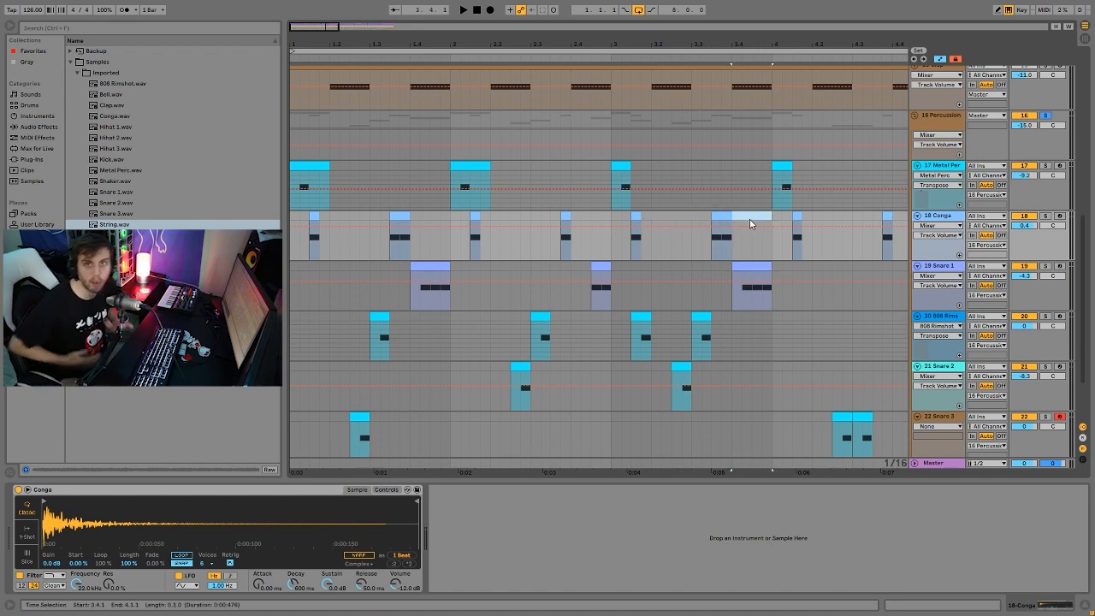
scroll(700, 307, down, 3)
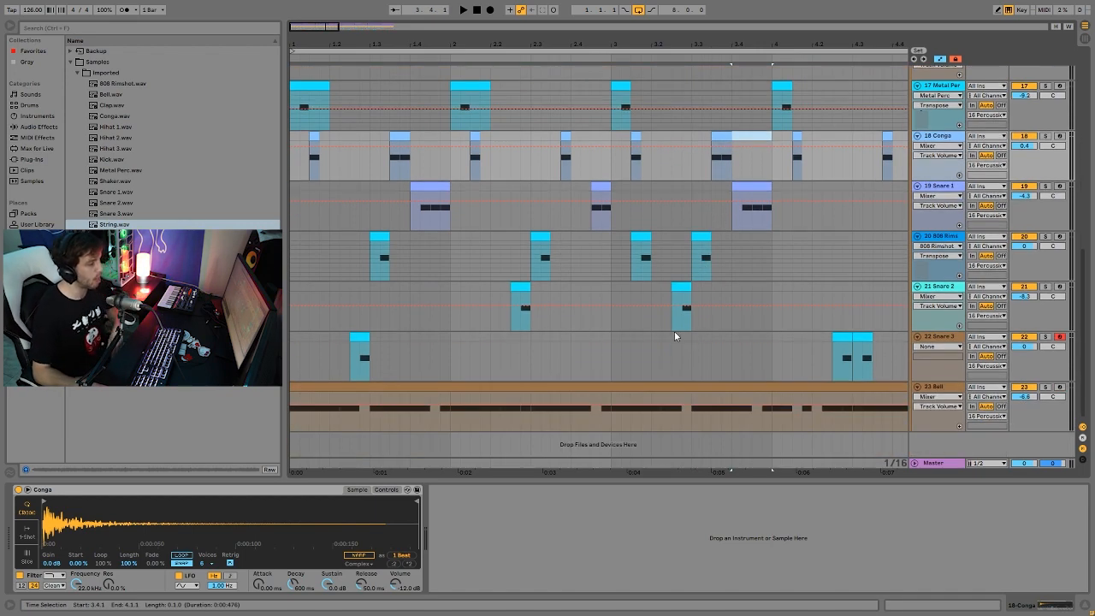
- Unsolo the Percussion group and play the full mix from 1.1.1 for a moment
scroll(674, 331, up, 3)
click(1048, 105)
click(1046, 116)
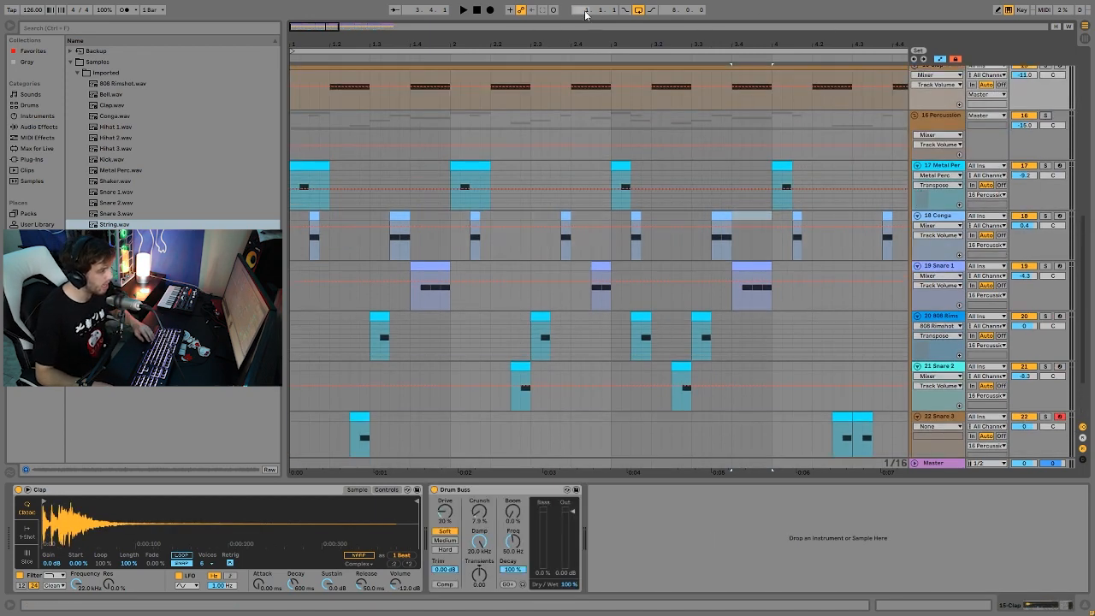
click(477, 10)
key(space)
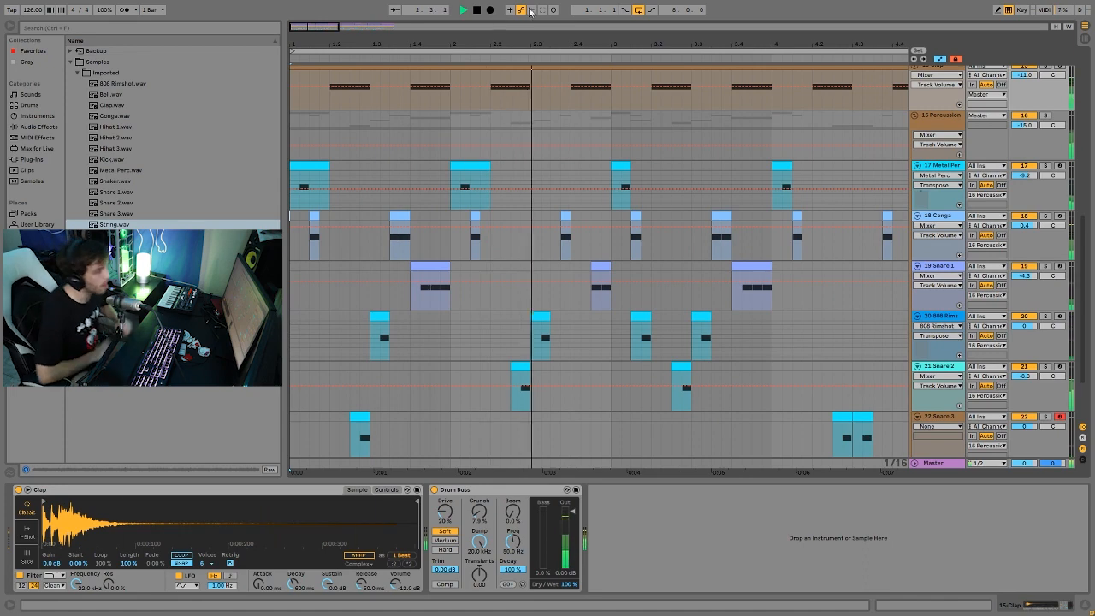
key(space)
- Compare the full mix with the Metal Perc, Conga, Snare 1 and 808 Rimshot muted and with them active again
click(1024, 166)
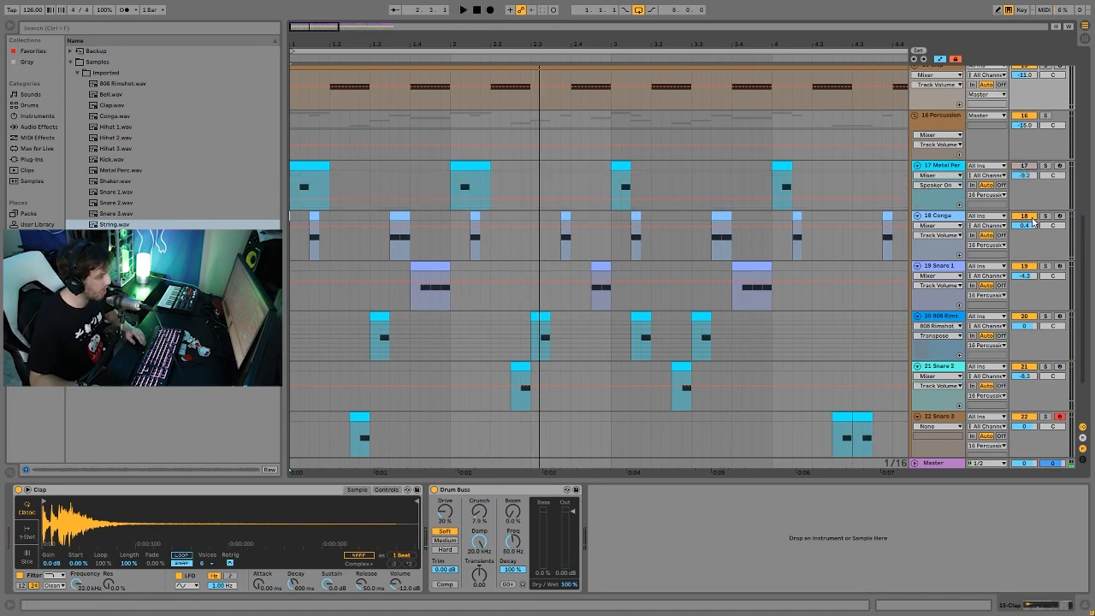
click(1023, 216)
click(1024, 266)
click(1024, 317)
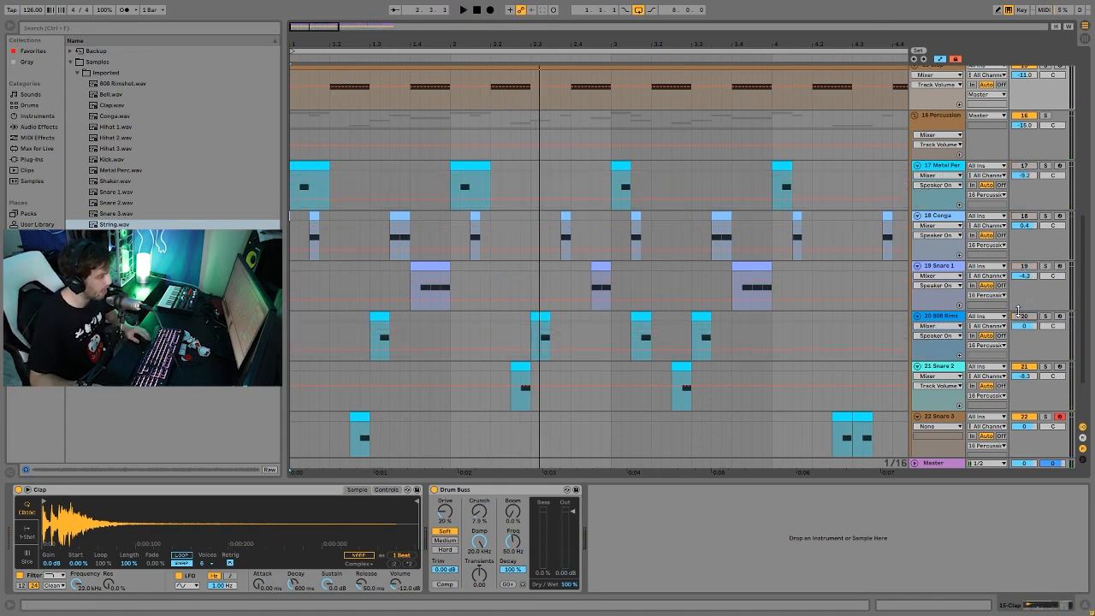
key(space)
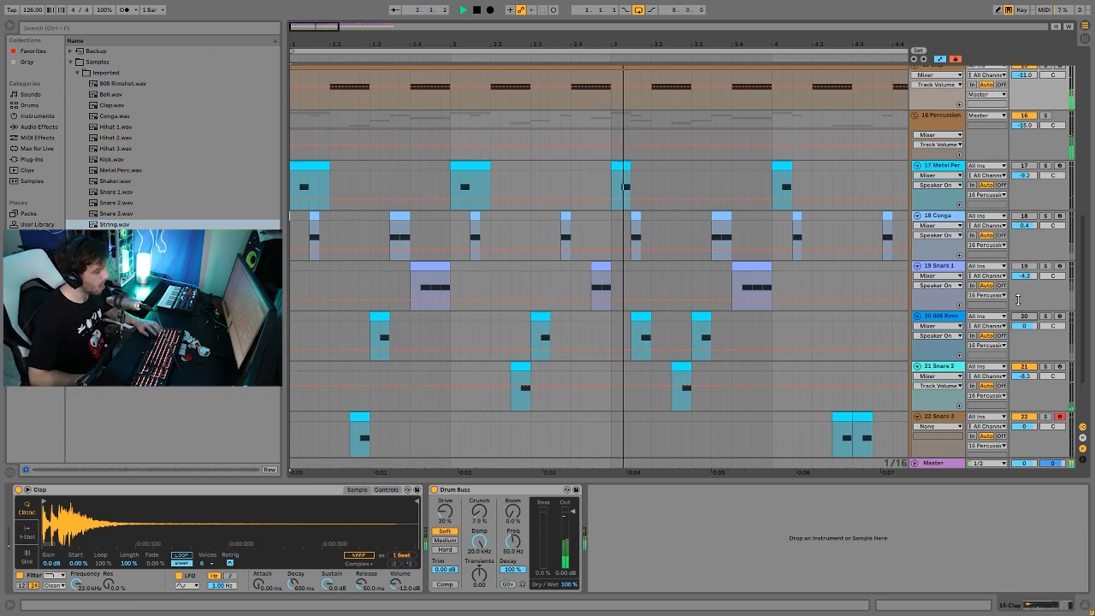
key(space)
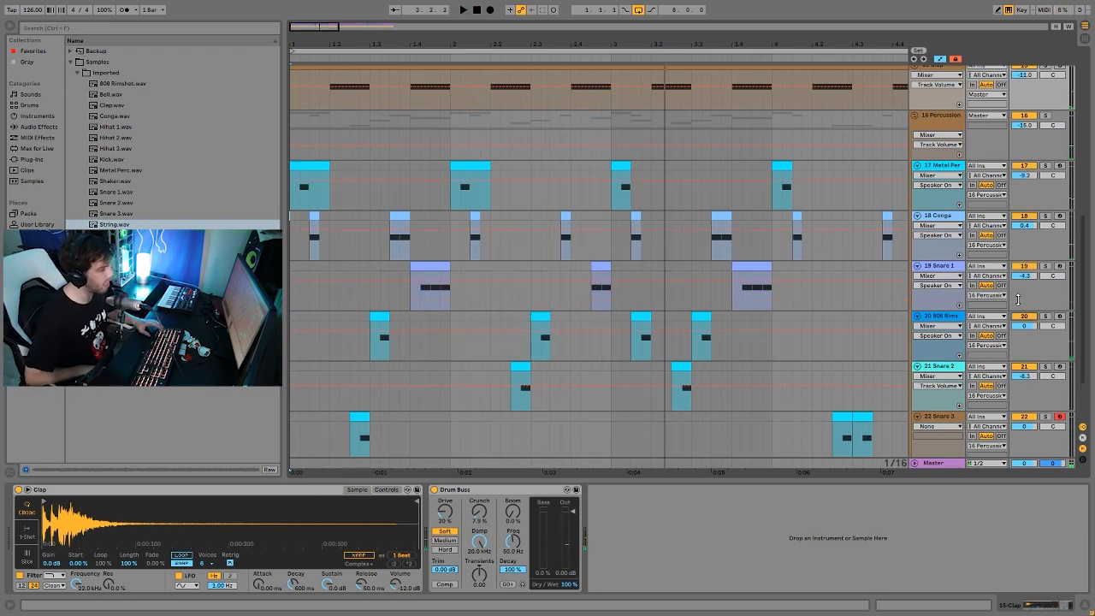
key(space)
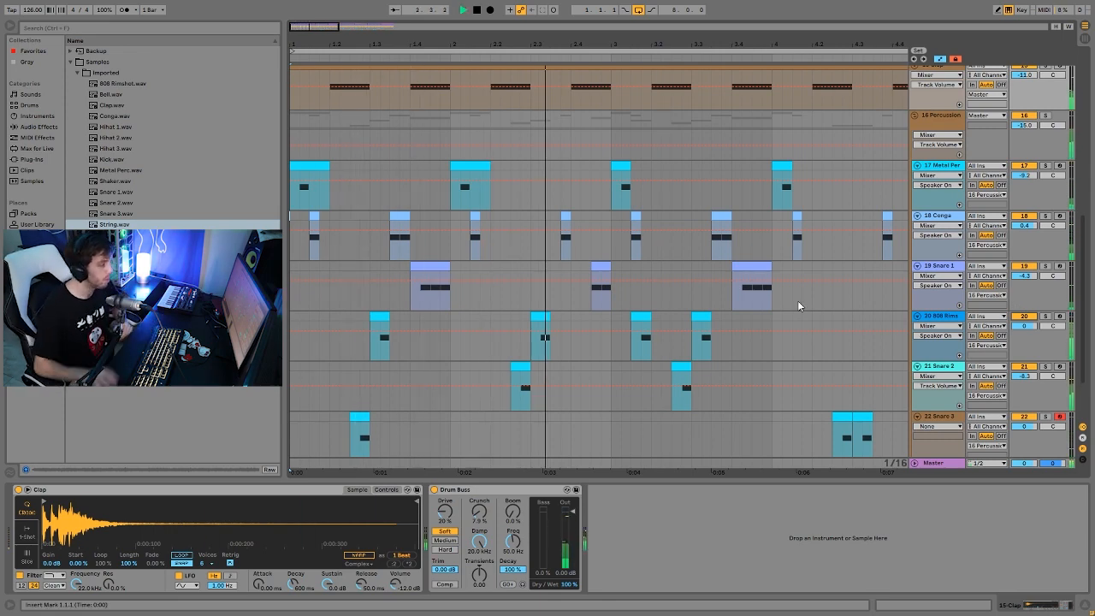
key(space)
- Solo the Percussion group from 1.1.1 and bypass and re-enable its Drum Buss during playback to hear the difference
click(953, 119)
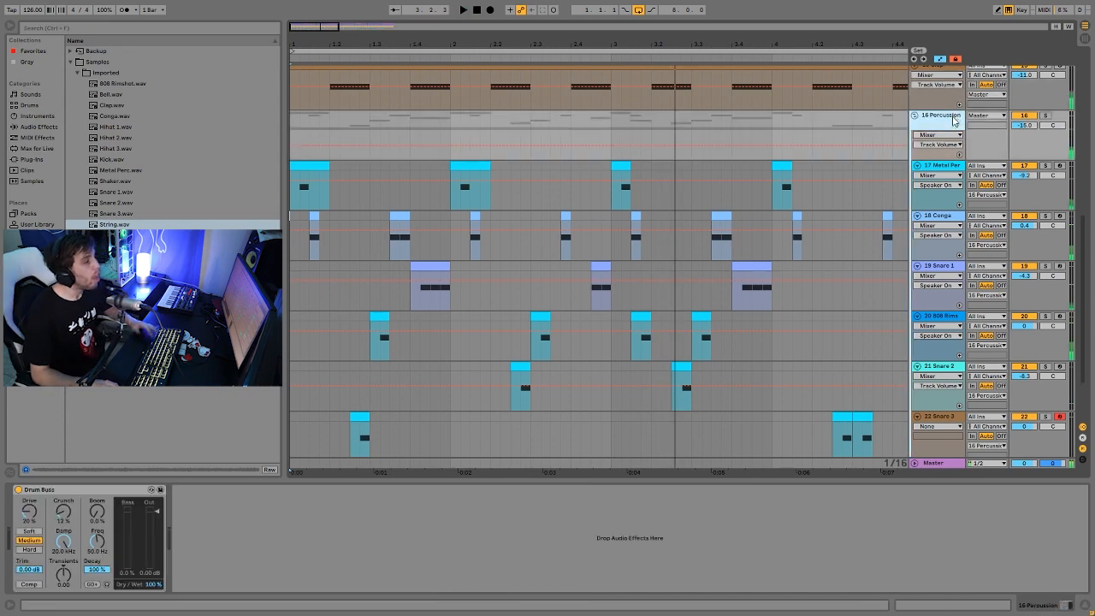
click(295, 118)
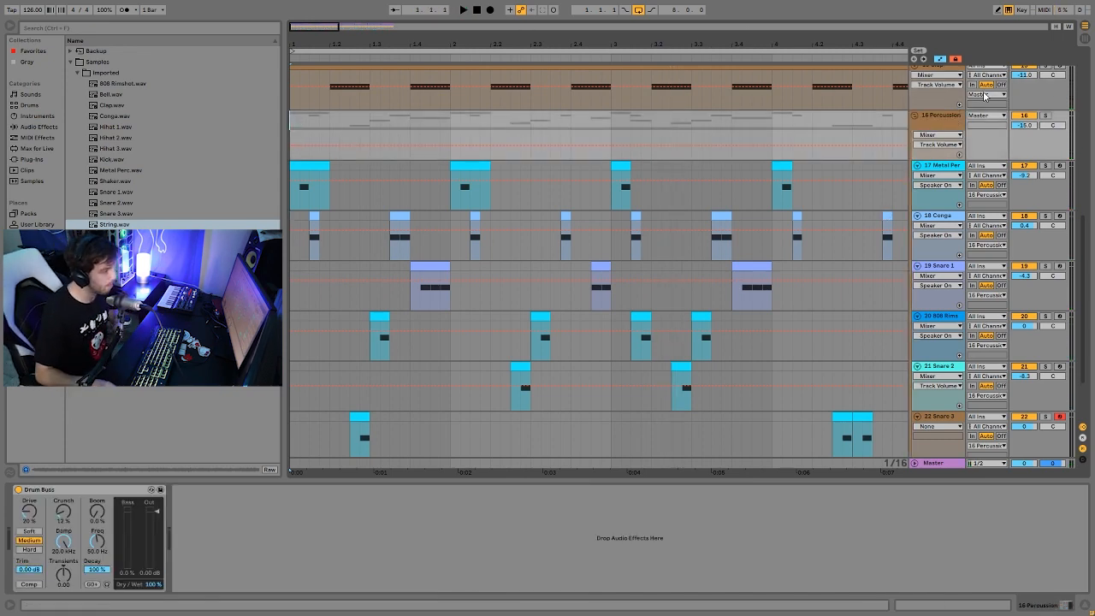
click(1044, 115)
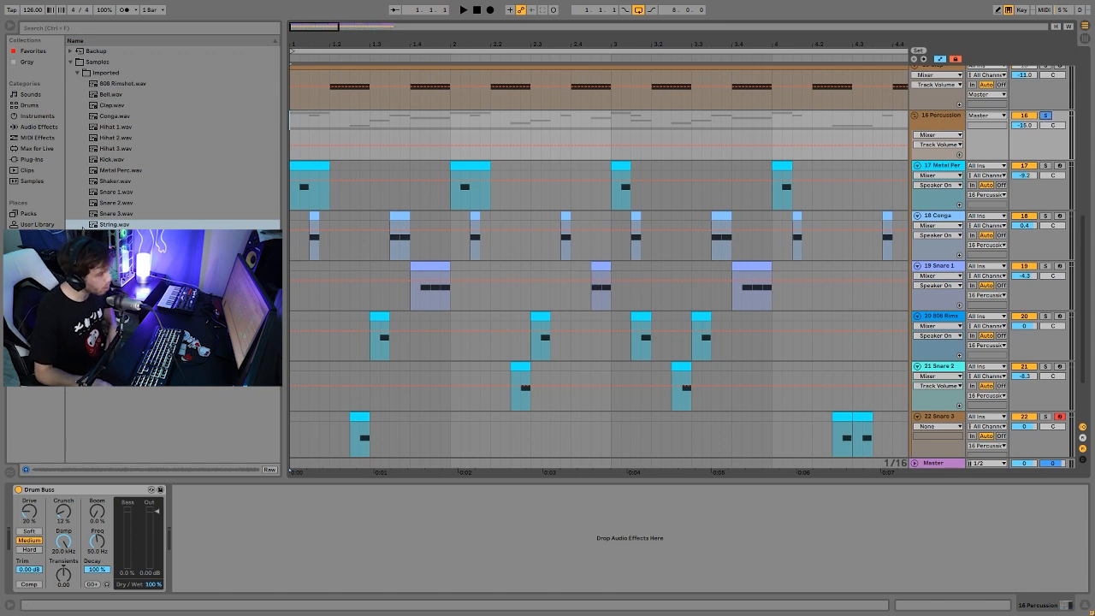
click(18, 490)
key(space)
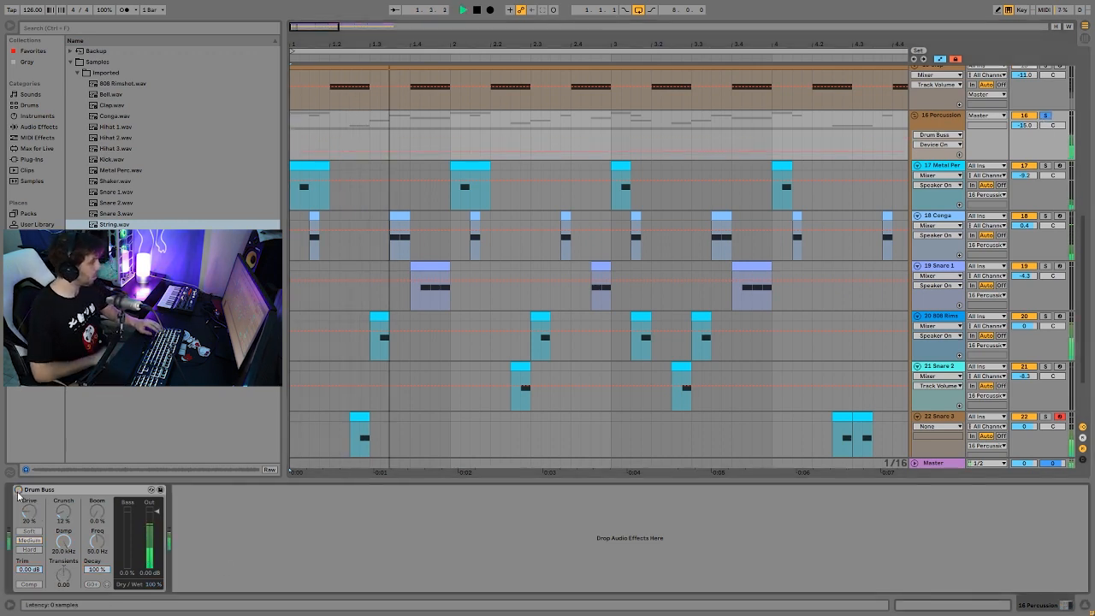
click(18, 491)
scroll(368, 325, down, 2)
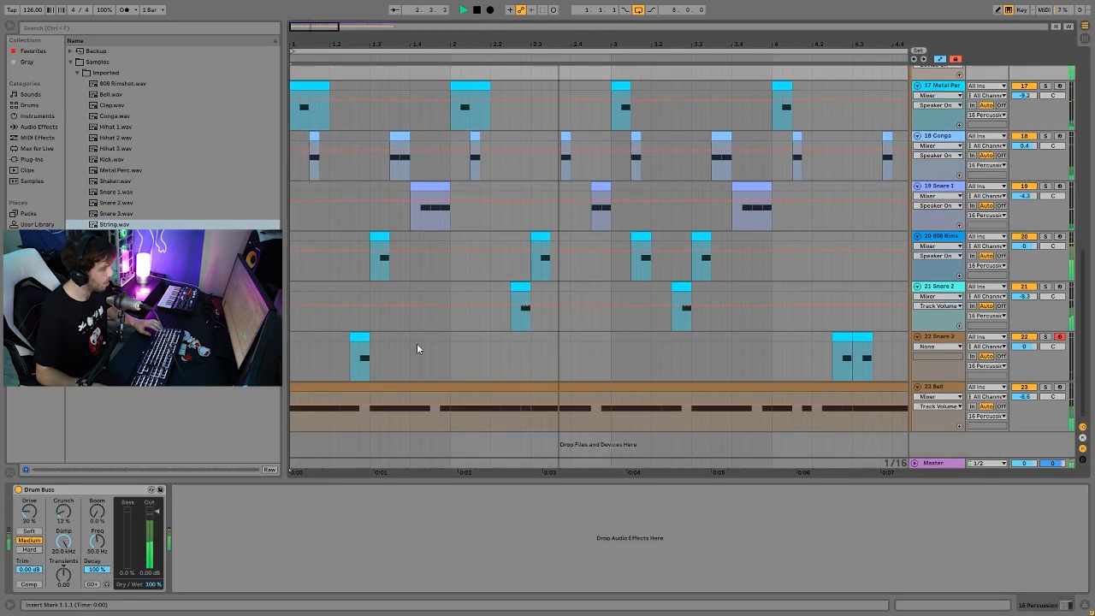
scroll(582, 334, up, 2)
scroll(684, 342, down, 2)
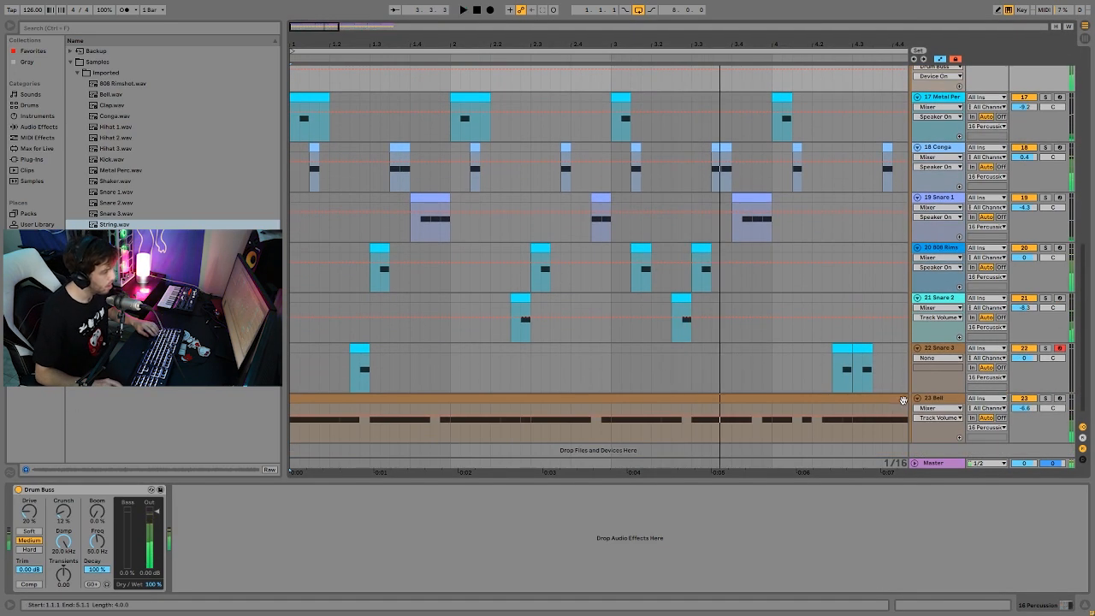
scroll(957, 360, up, 4)
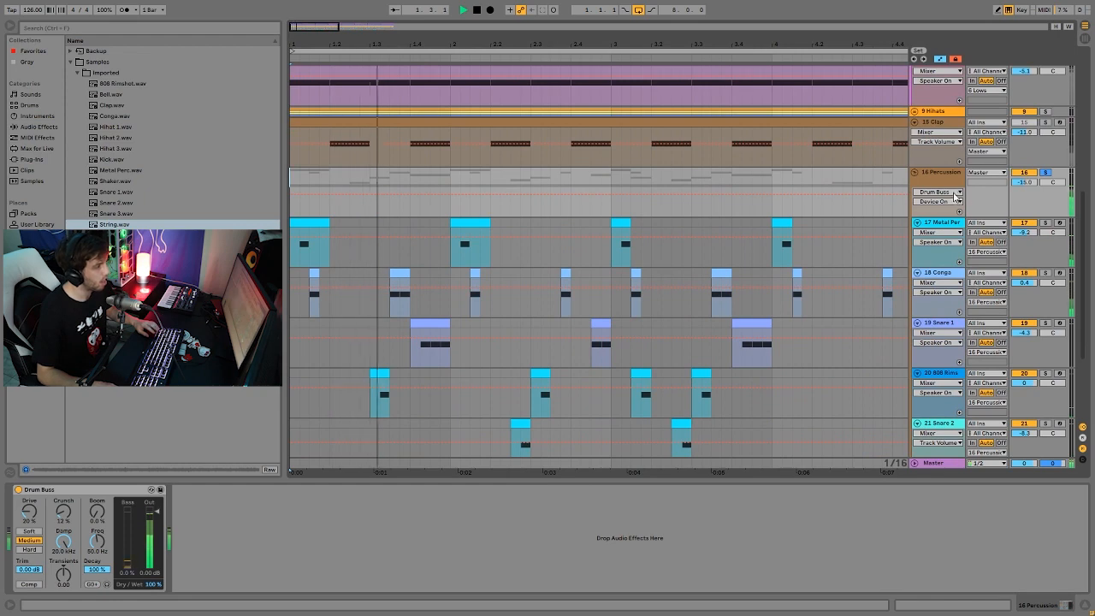
key(space)
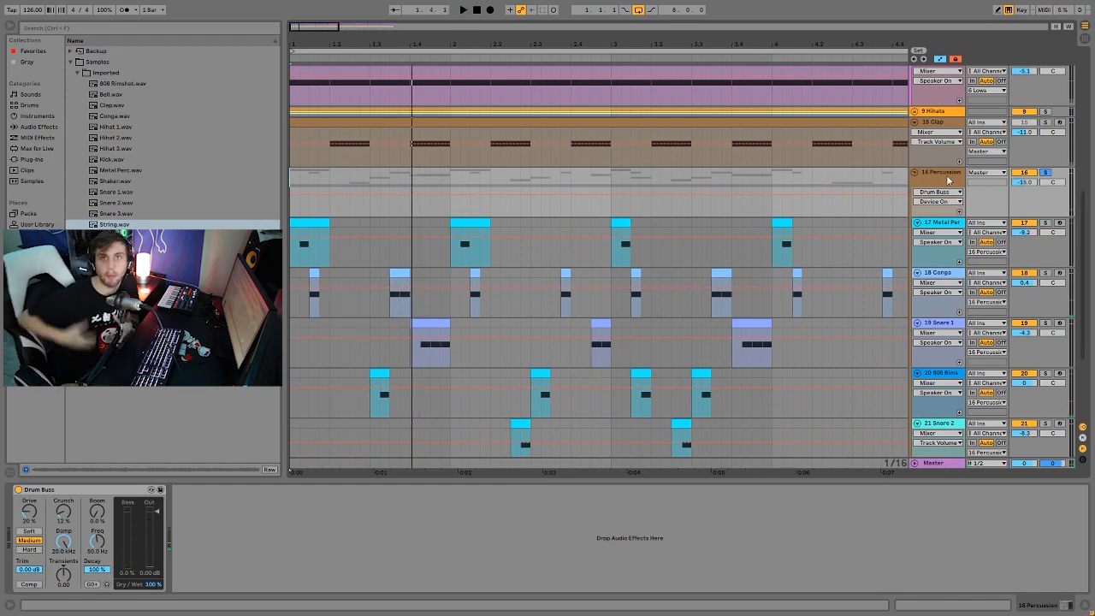
- Unsolo the Percussion group and play the full loop from the start, with all eight bars in view
click(1047, 173)
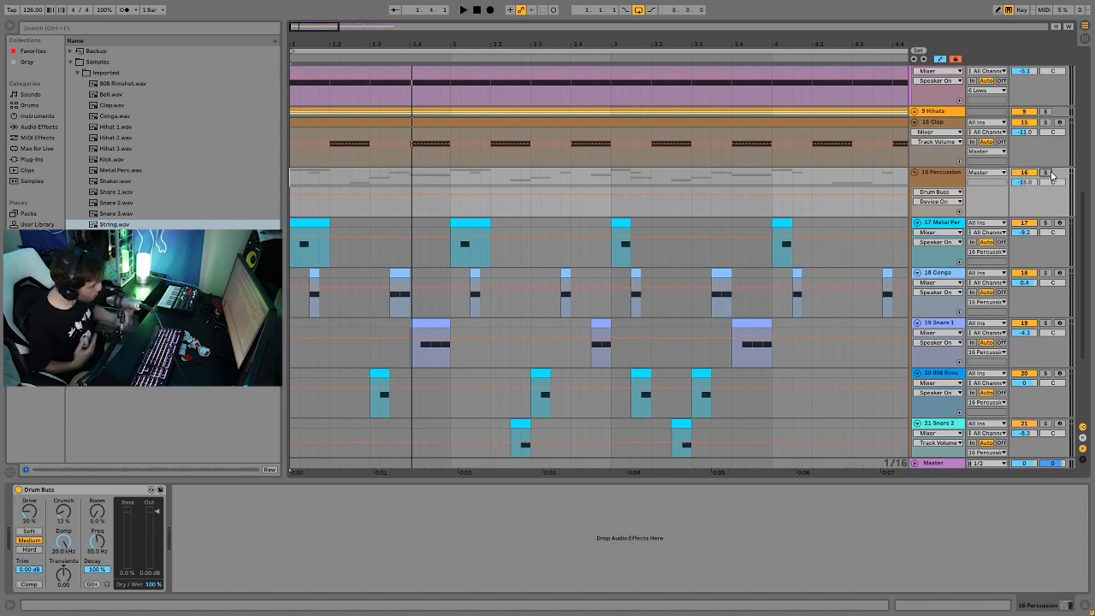
key(space)
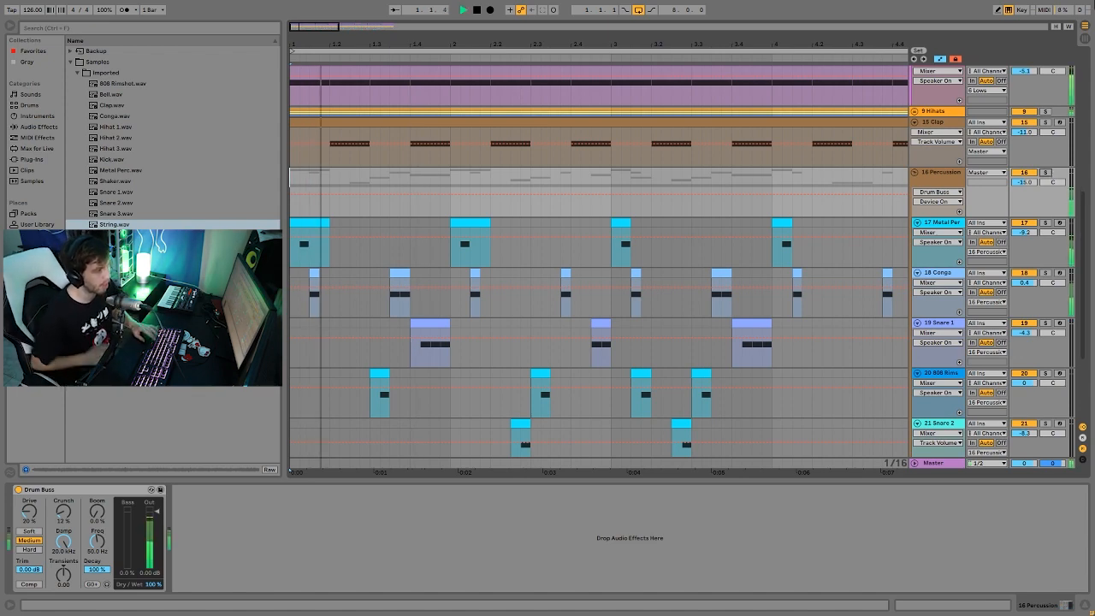
drag(756, 43, 756, 19)
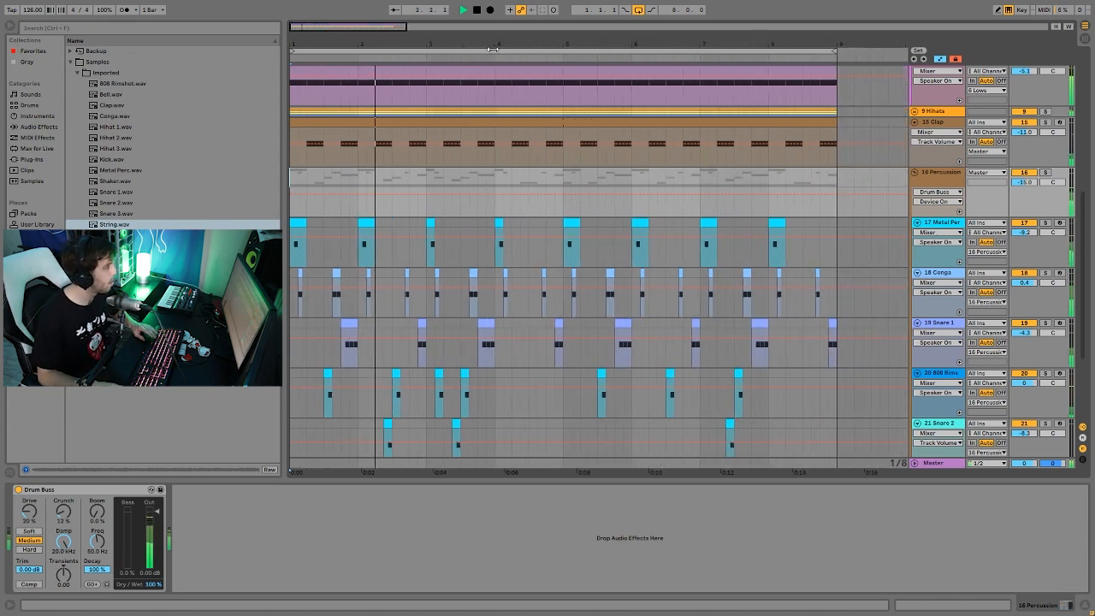
scroll(654, 244, up, 5)
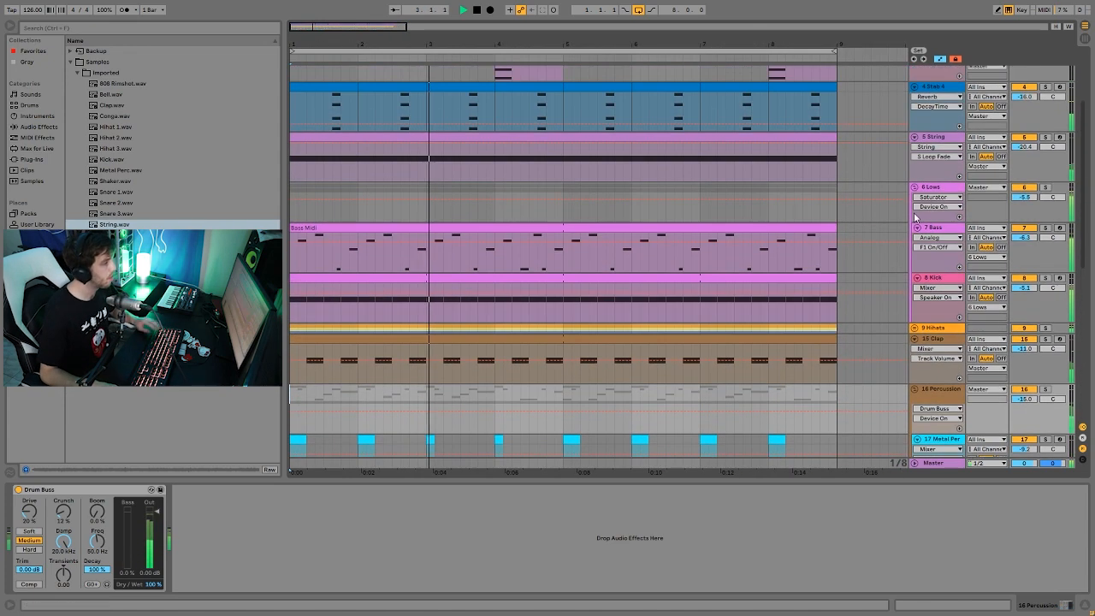
- Collapse the Bass and Kick tracks and the individual percussion tracks during playback, and stop the playback
click(933, 228)
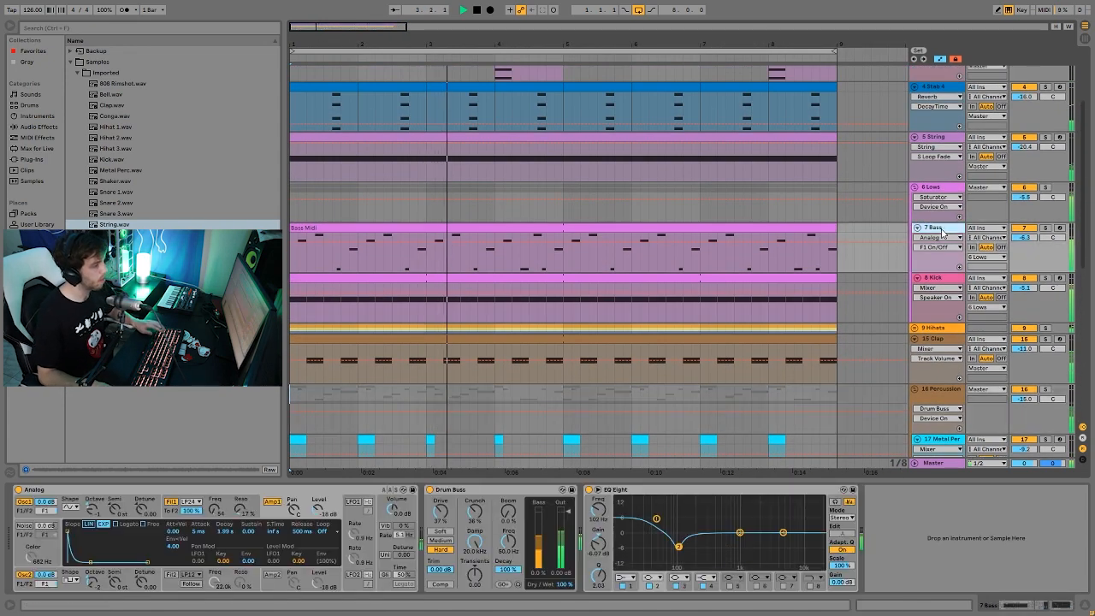
shift+click(933, 278)
click(917, 278)
click(935, 361)
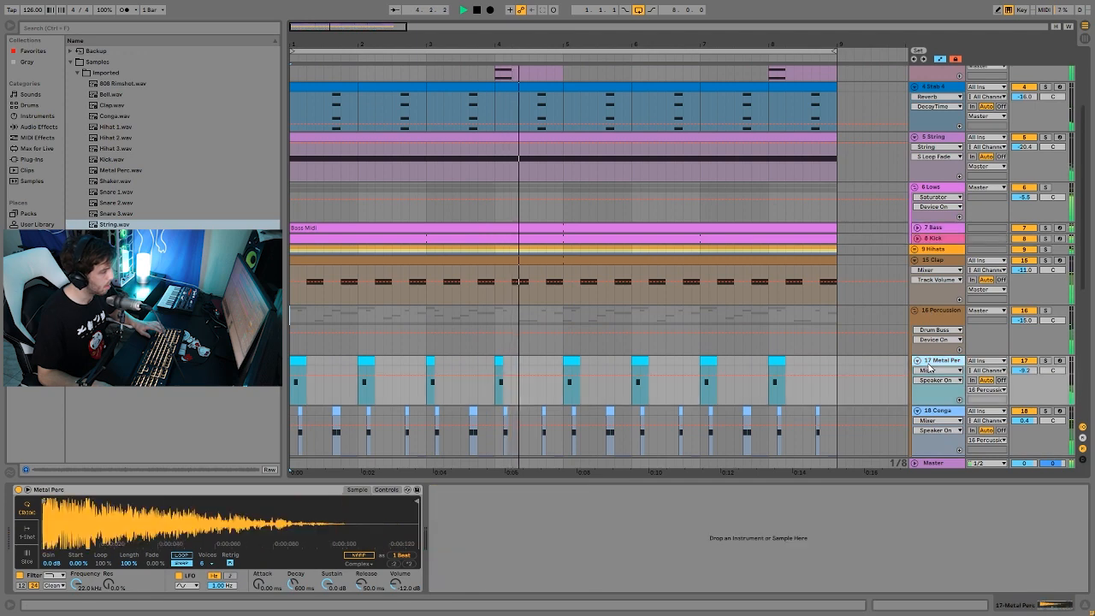
key(ctrl+a)
click(917, 361)
scroll(920, 351, up, 3)
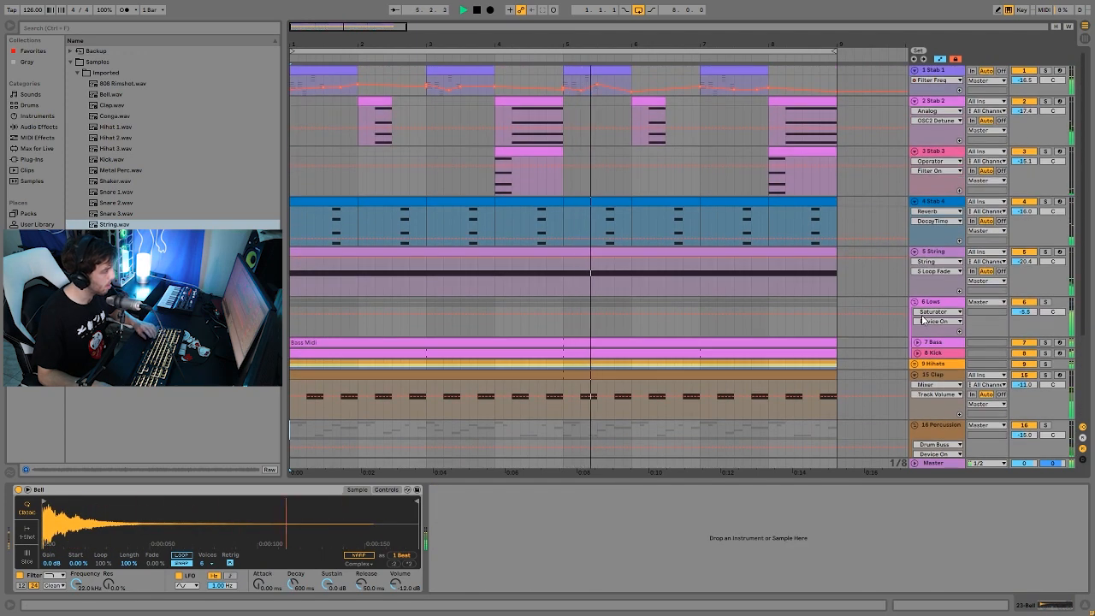
key(space)
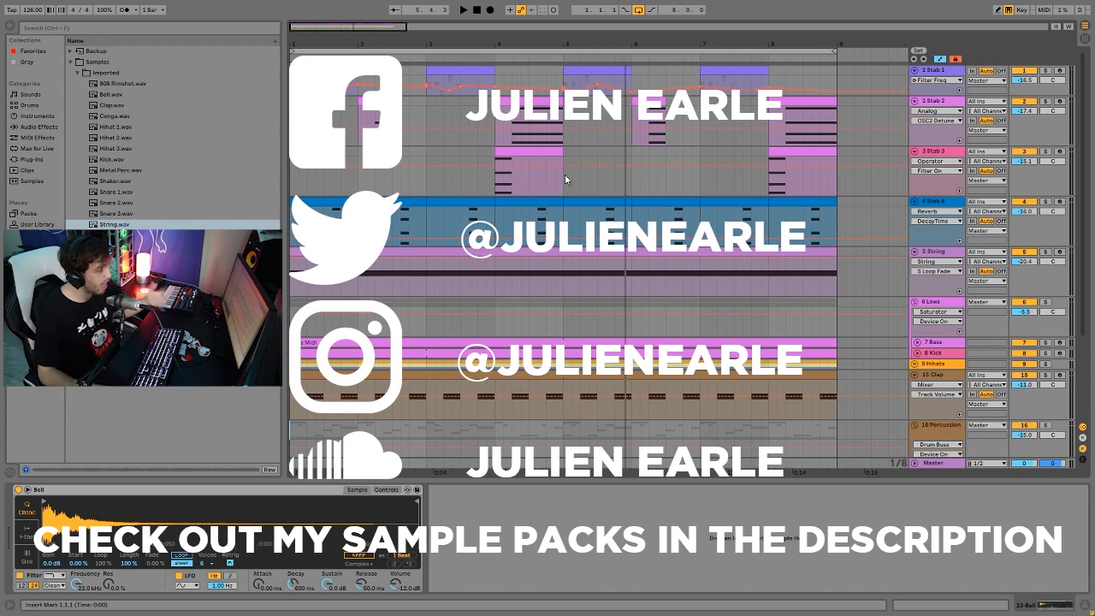
- Select the Stab 3 clip in bar 4, and mark the Stab 1 track from 1.1.1 to 3.1.1
click(514, 150)
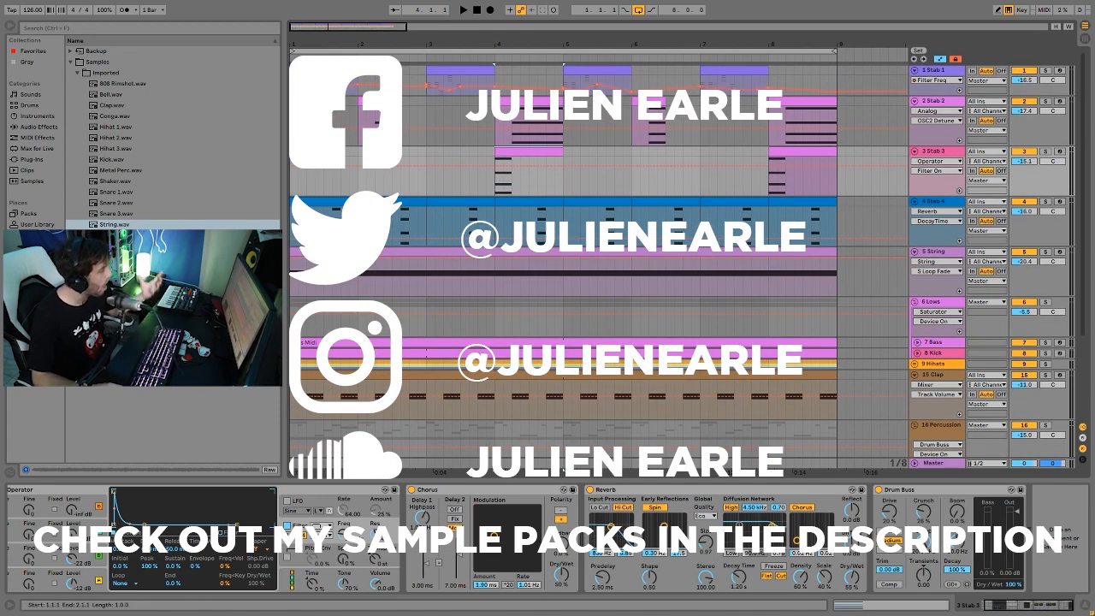
drag(293, 101, 428, 91)
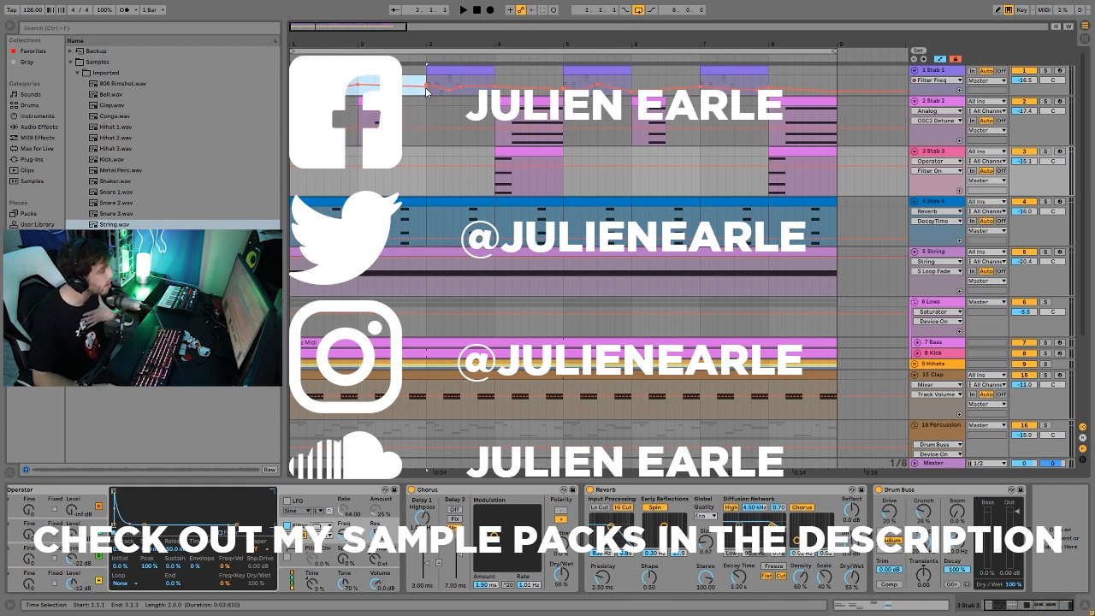